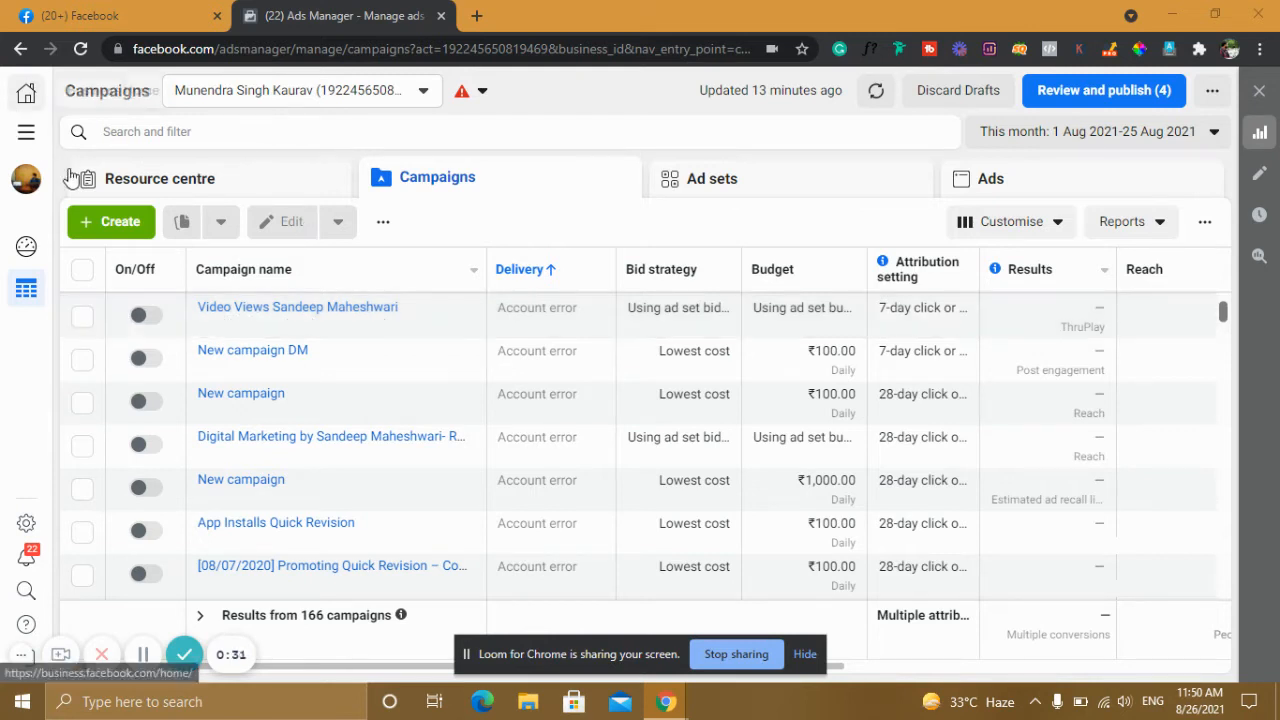
# Step: Open the Create New Campaign dialog from the Campaigns tab
pyautogui.click(117, 226)
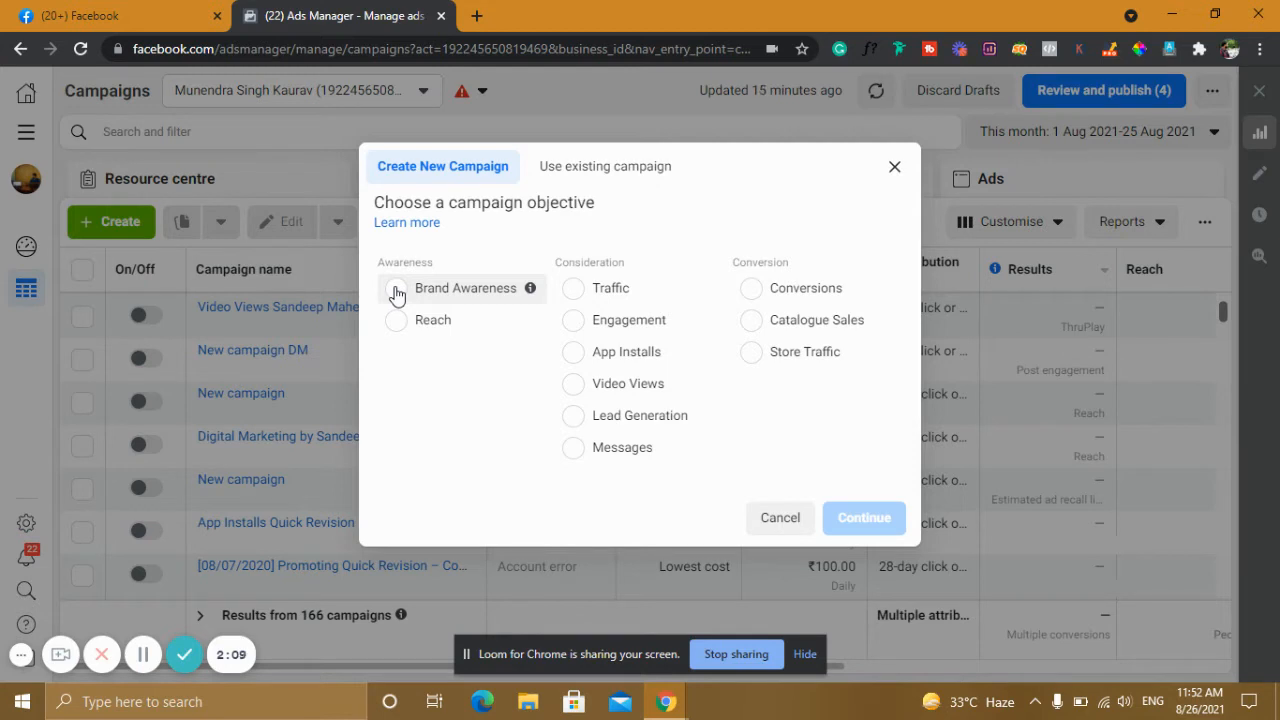
# Step: Show the Brand Awareness objective's description in the Create New Campaign dialog
pyautogui.moveTo(530, 289)
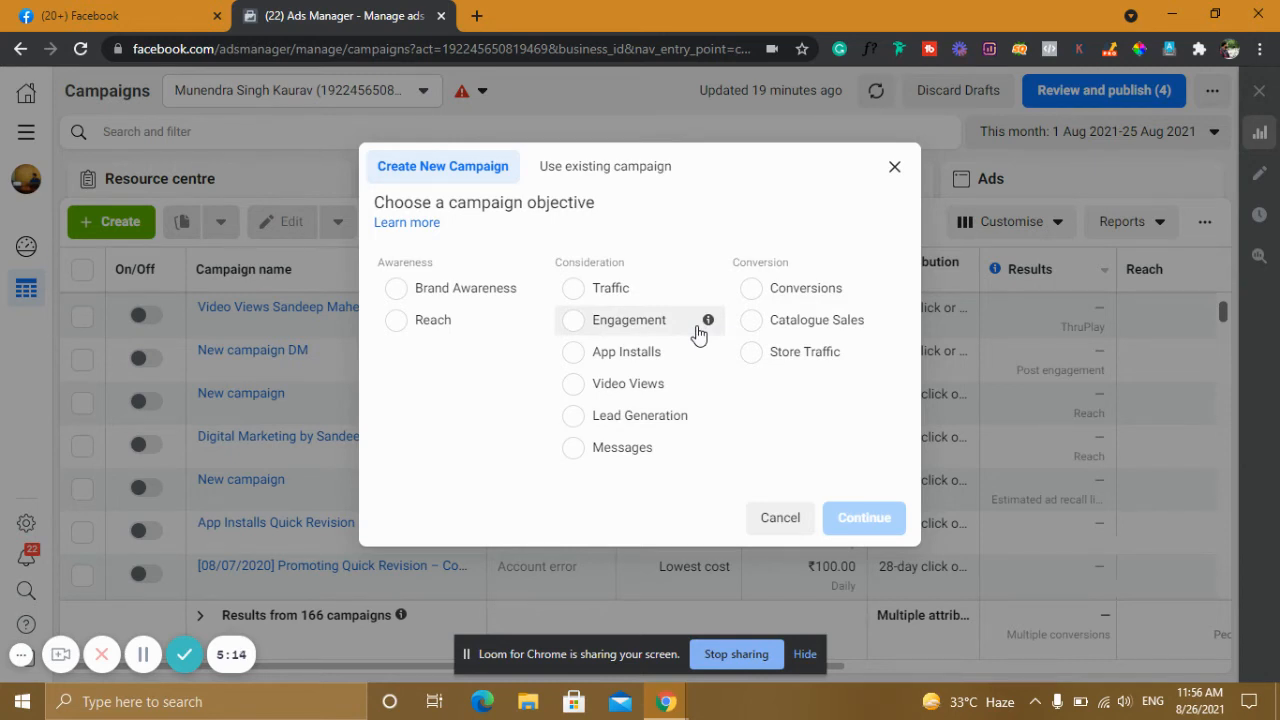
# Step: Choose the Brand Awareness objective and name the campaign 'Brand Awarness - Admp - 18-7-21'
pyautogui.click(396, 295)
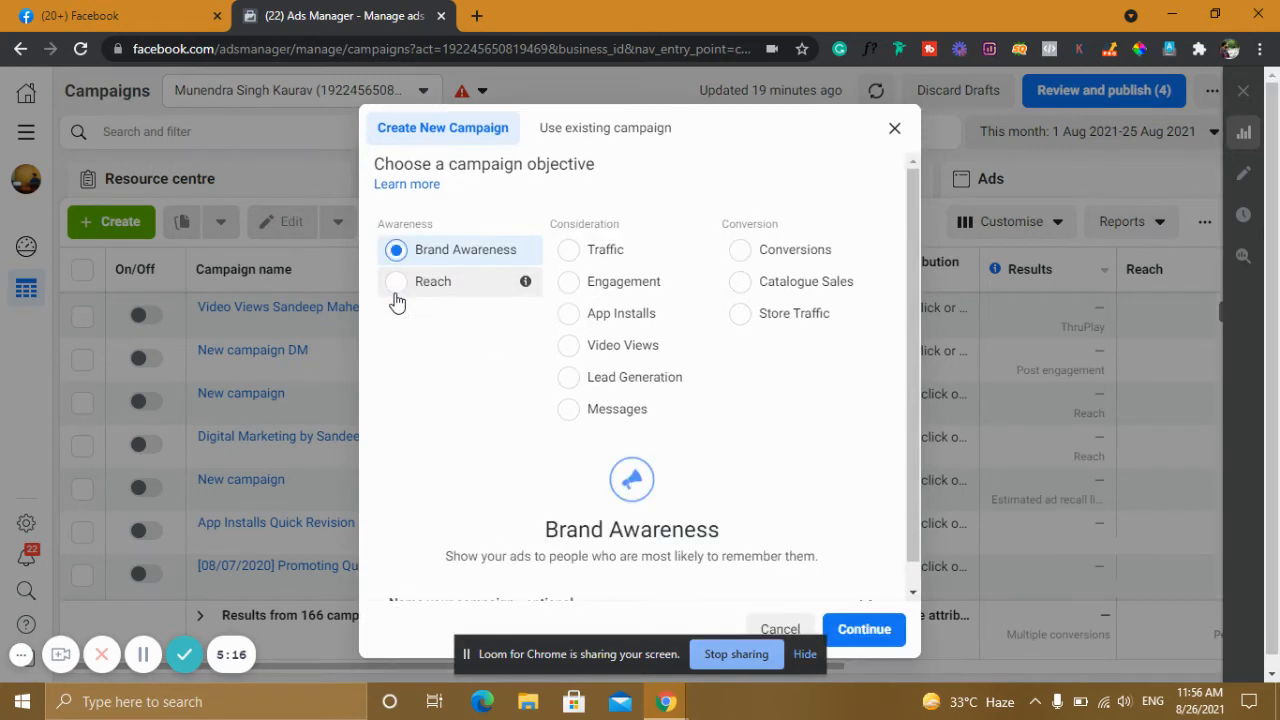
pyautogui.click(890, 625)
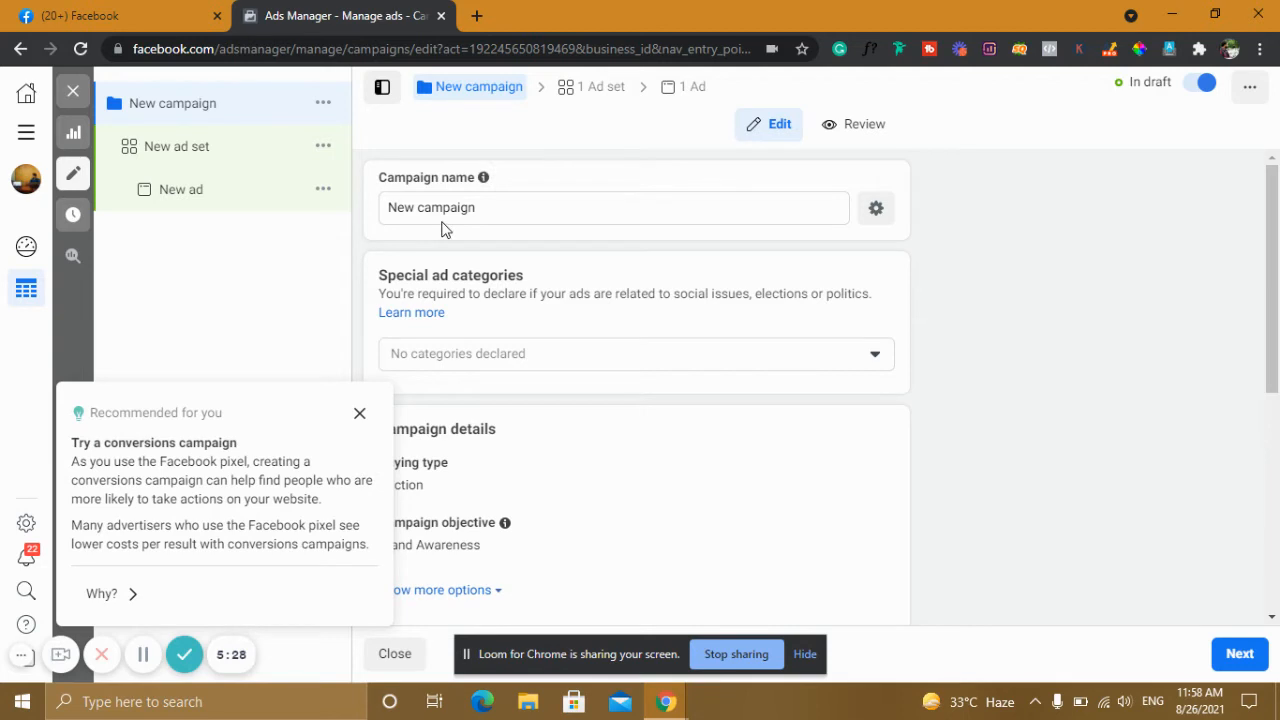
pyautogui.click(497, 210)
pyautogui.press('BackSpace')
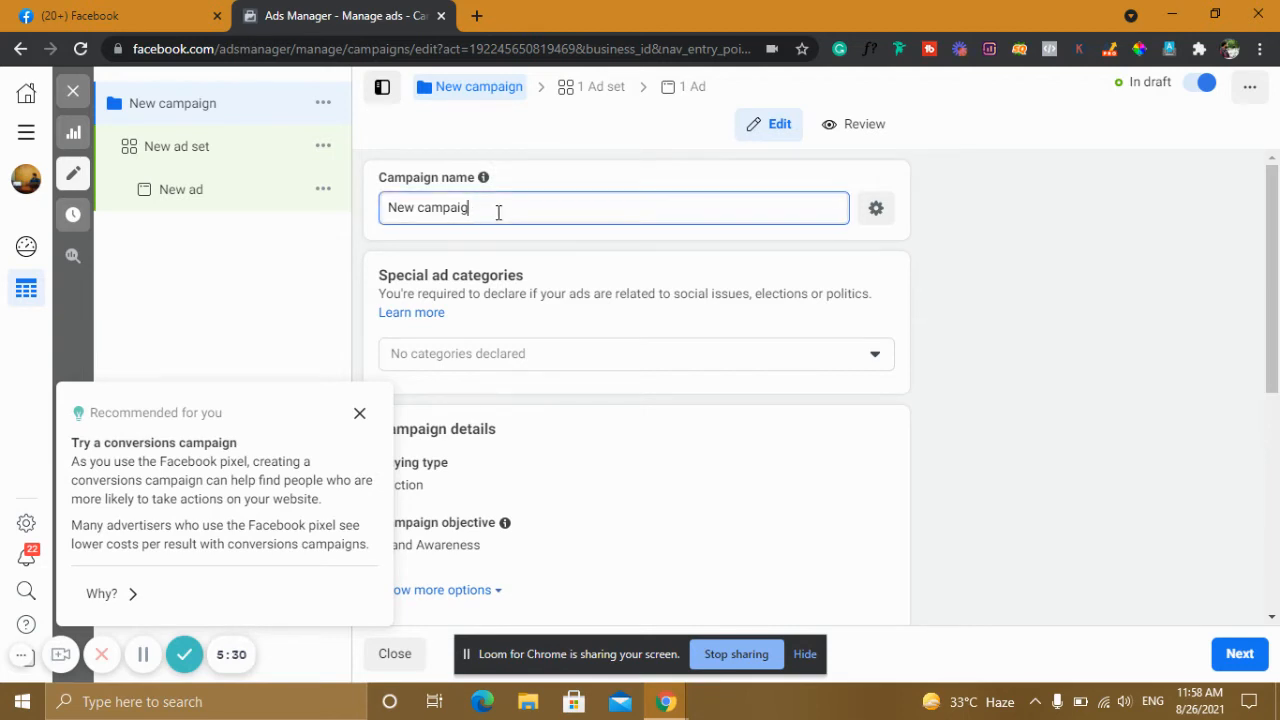
pyautogui.press('BackSpace')
pyautogui.press('BackSpace')
pyautogui.press('BackSpace')
pyautogui.press('BackSpace')
pyautogui.press('BackSpace')
pyautogui.press('BackSpace')
pyautogui.press('BackSpace')
pyautogui.press('BackSpace')
pyautogui.press('BackSpace')
pyautogui.press('BackSpace')
pyautogui.press('BackSpace')
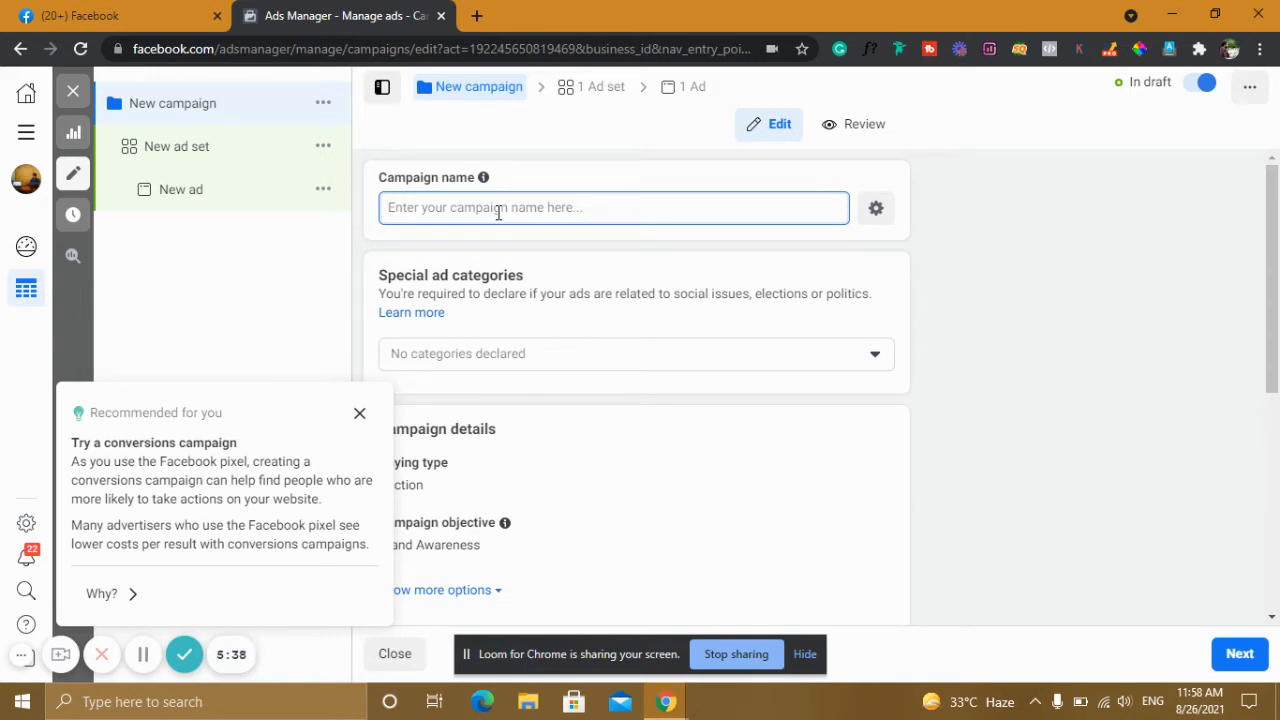
pyautogui.write('Brand A')
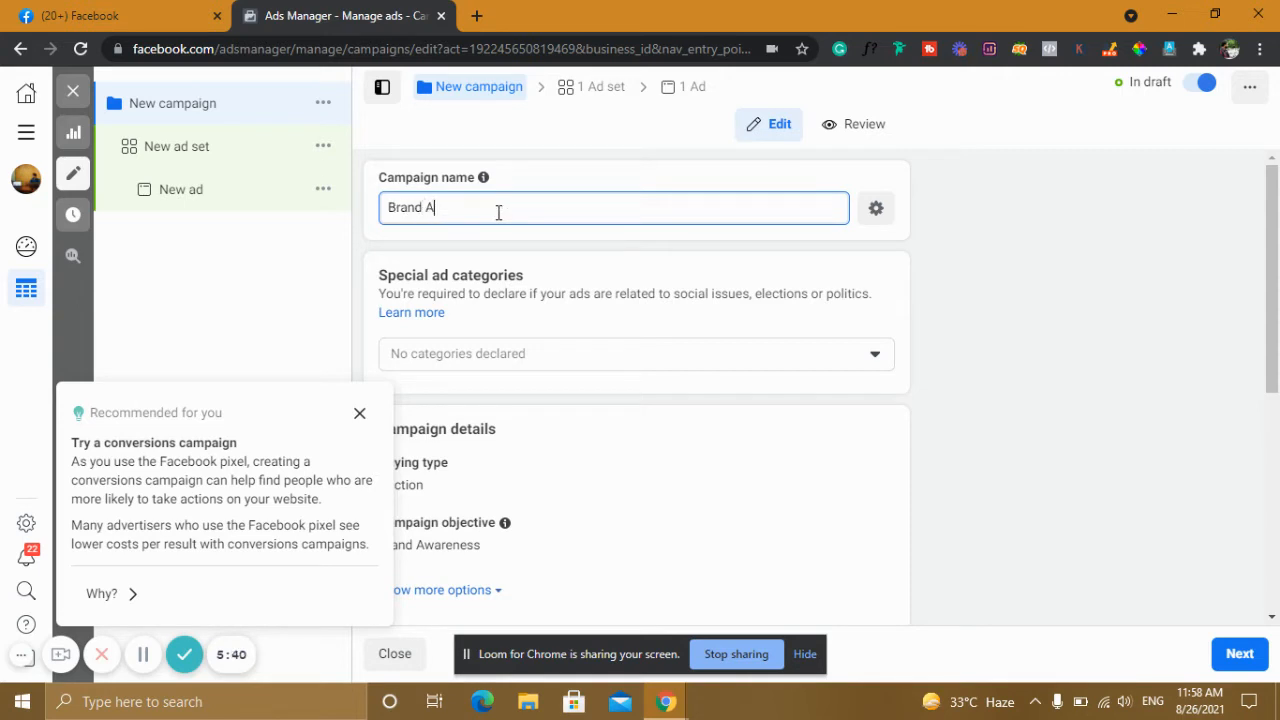
pyautogui.write('warness - Admp - 18-7-21')
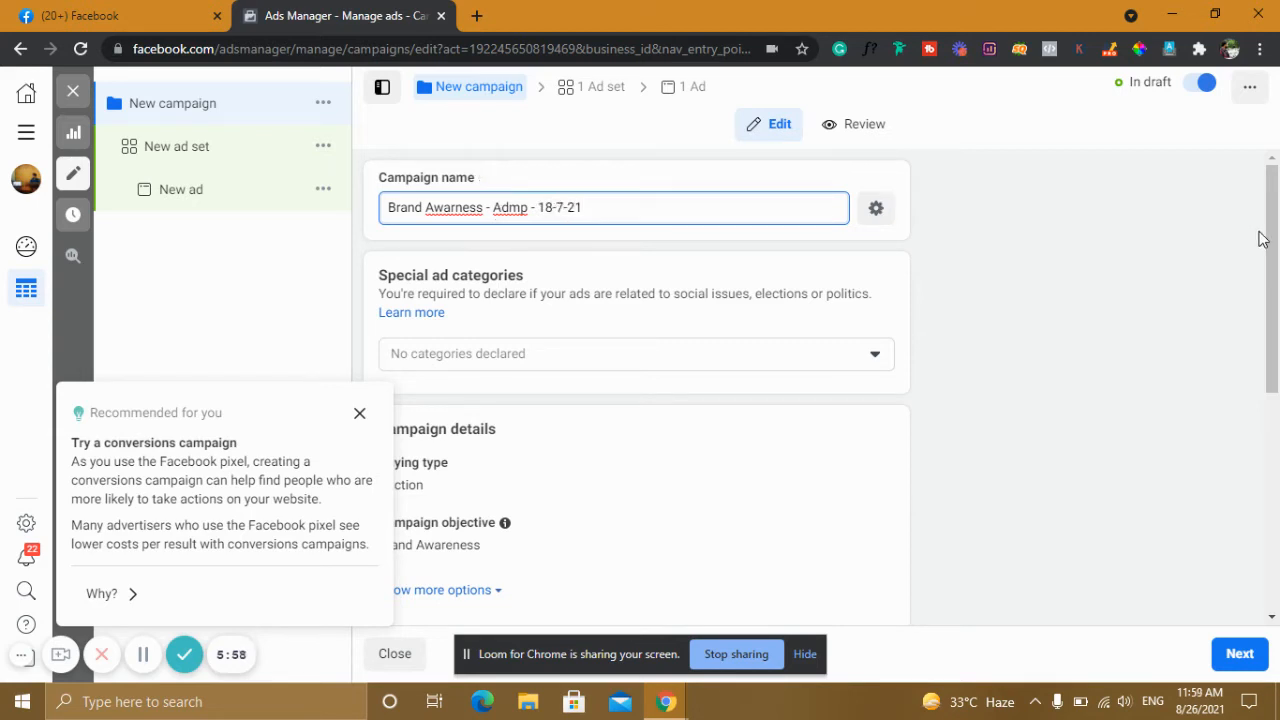
# Step: Save the campaign and move to its ad set's audience section
pyautogui.click(1240, 668)
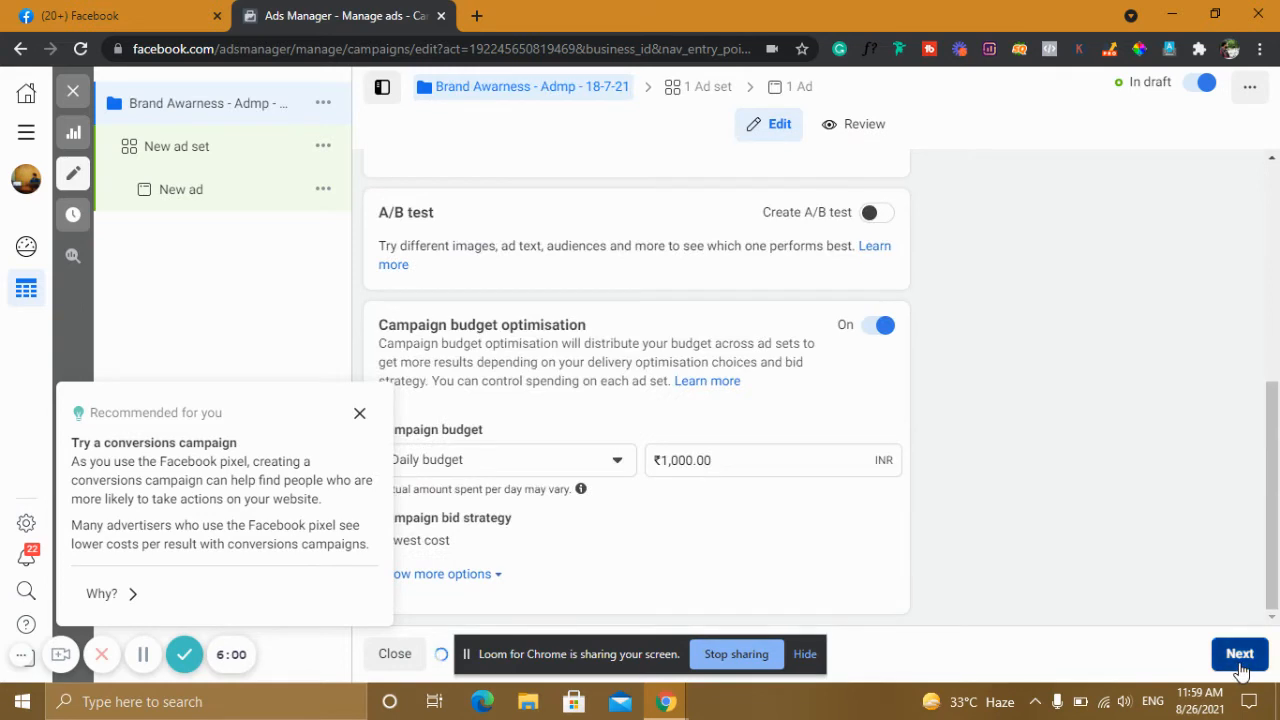
pyautogui.click(361, 418)
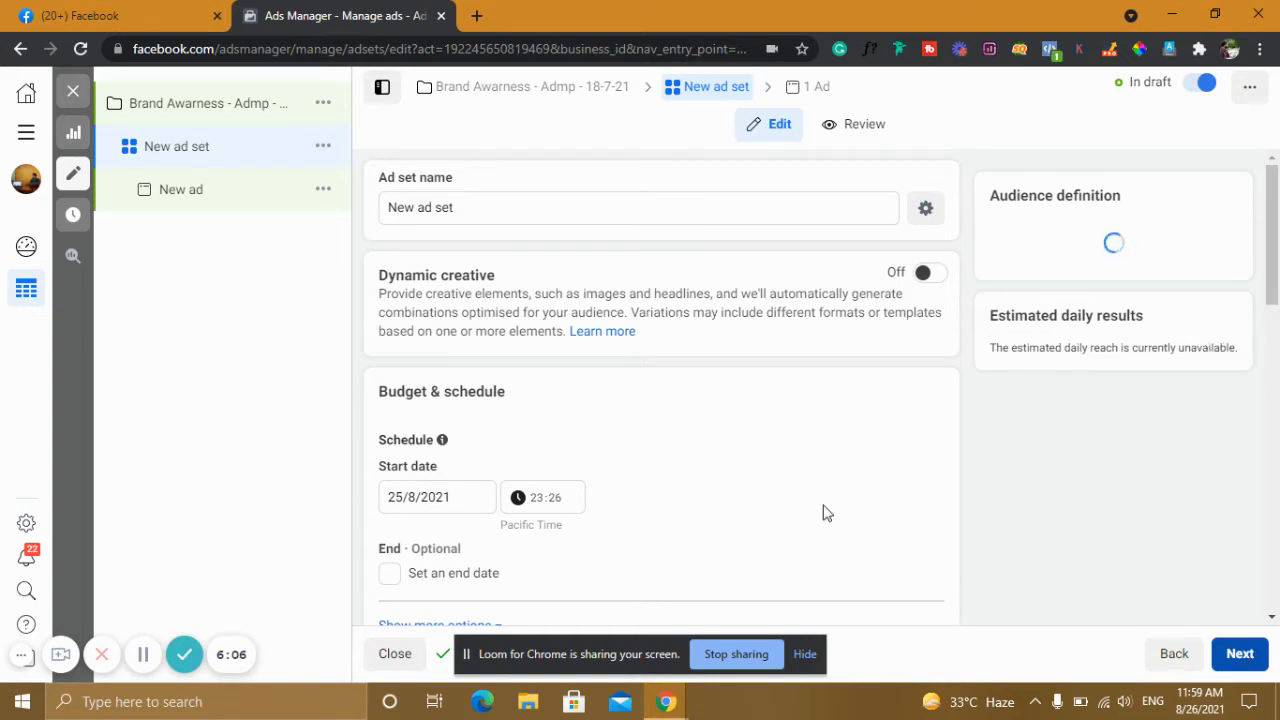
pyautogui.click(1274, 424)
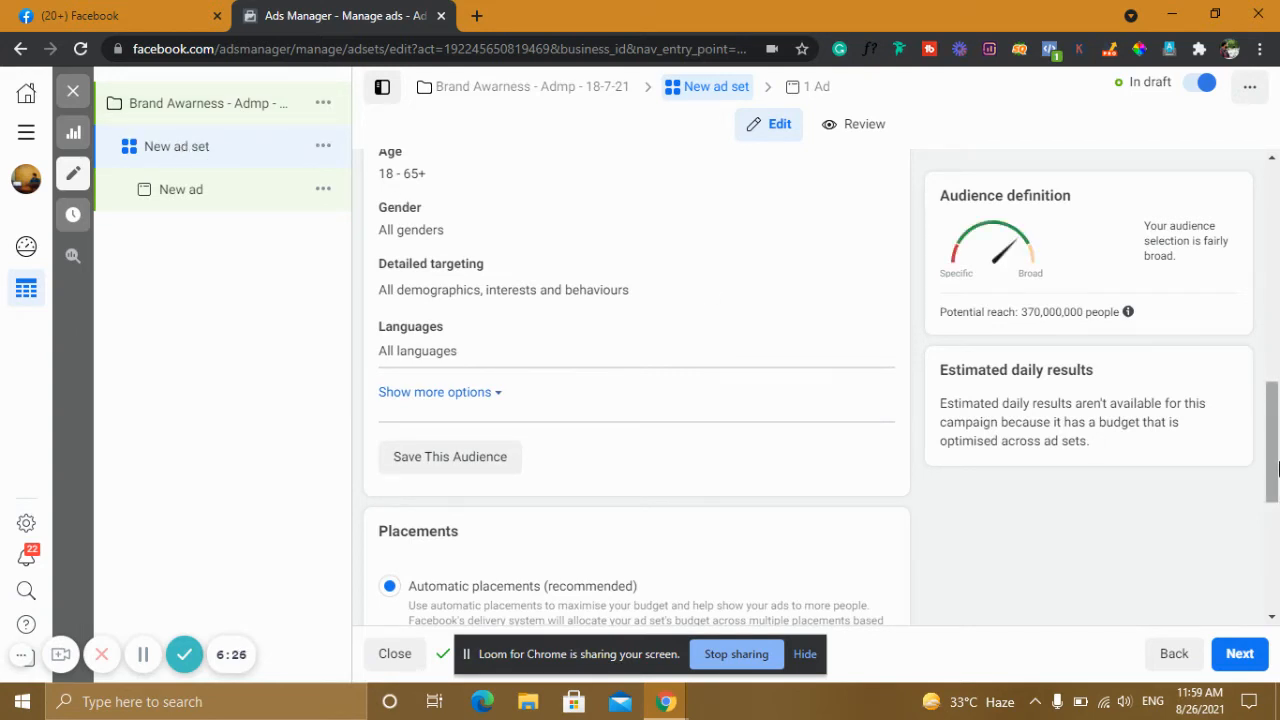
pyautogui.moveTo(1277, 468); pyautogui.dragTo(1277, 402)
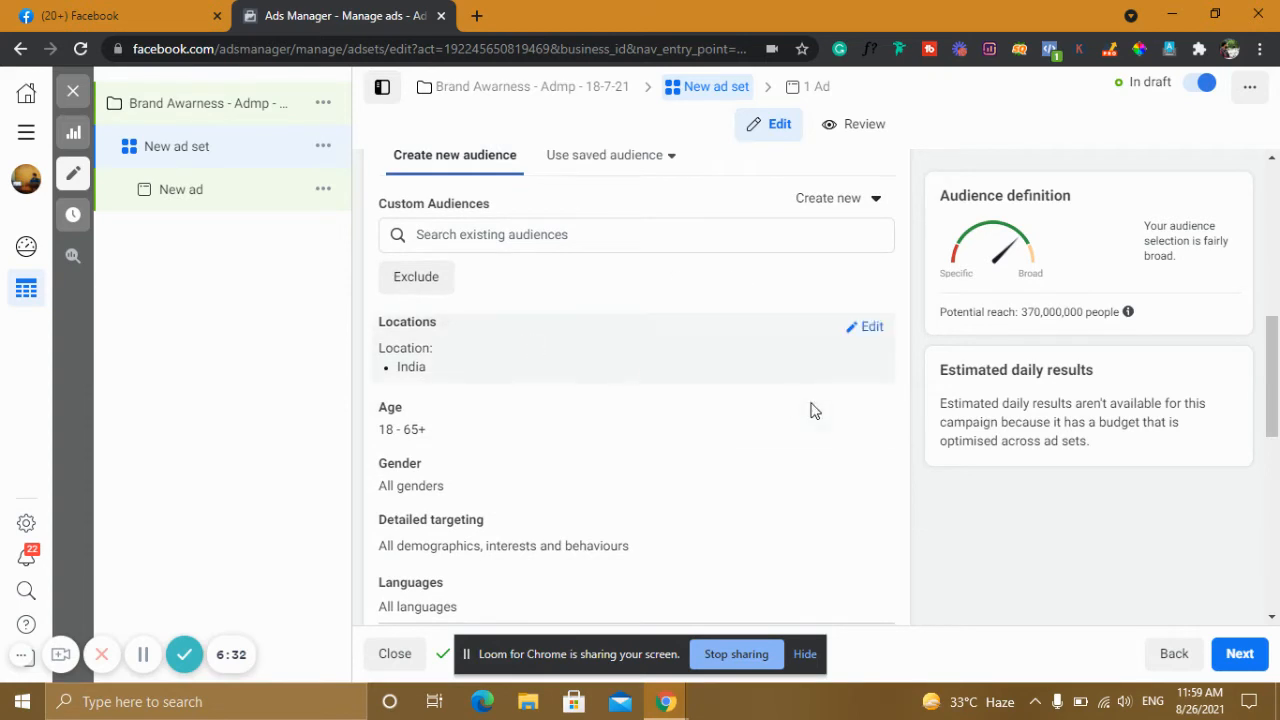
# Step: Replace India with City Center Gwalior (2 km radius) as the audience location
pyautogui.click(873, 328)
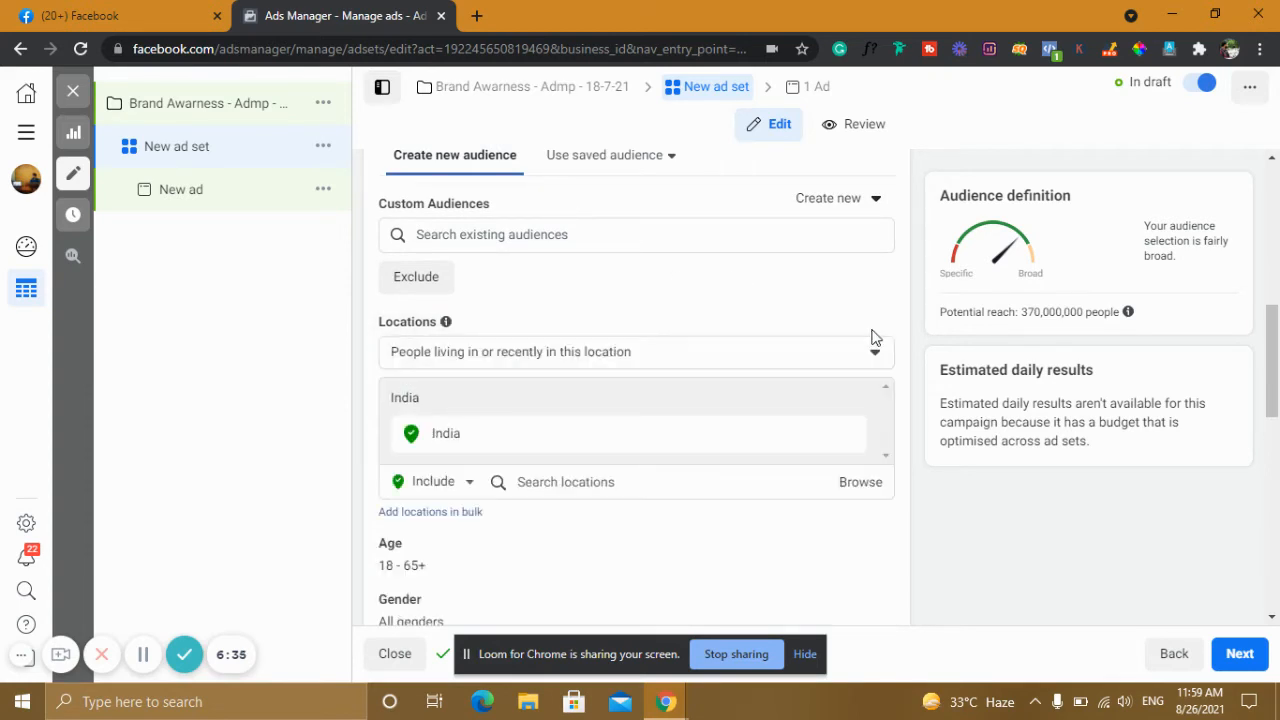
pyautogui.click(603, 481)
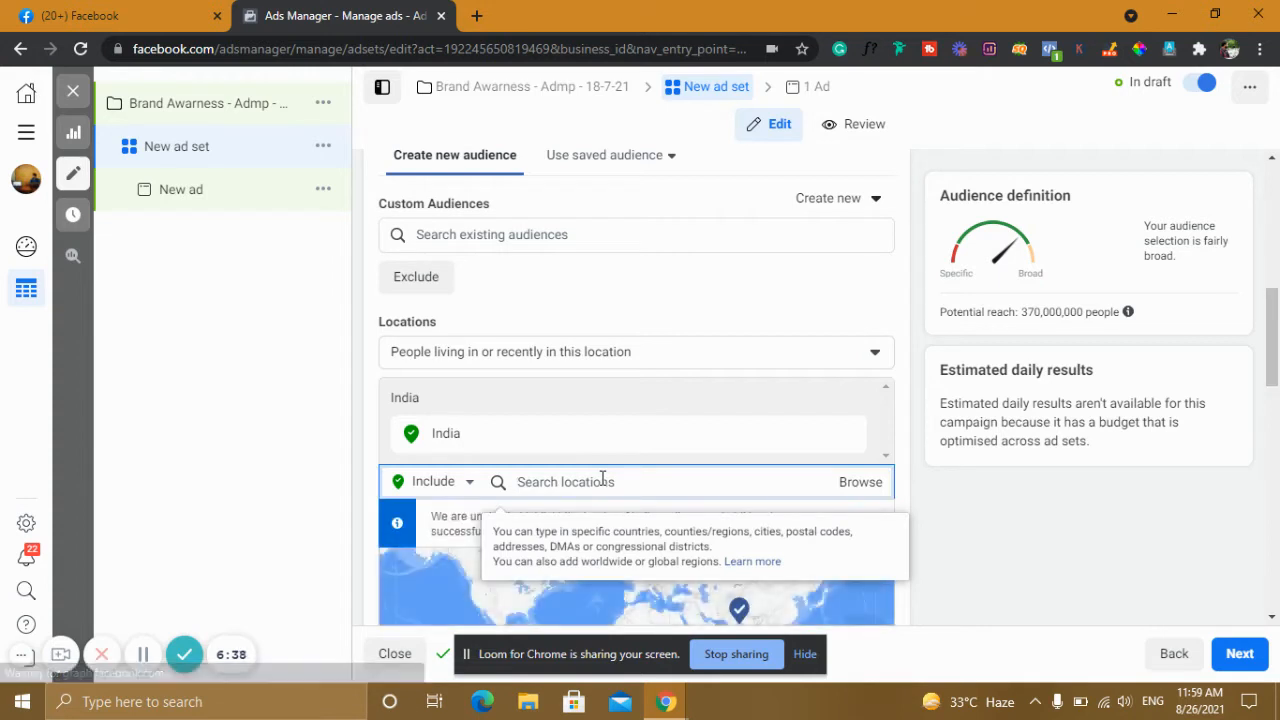
pyautogui.write('Cit')
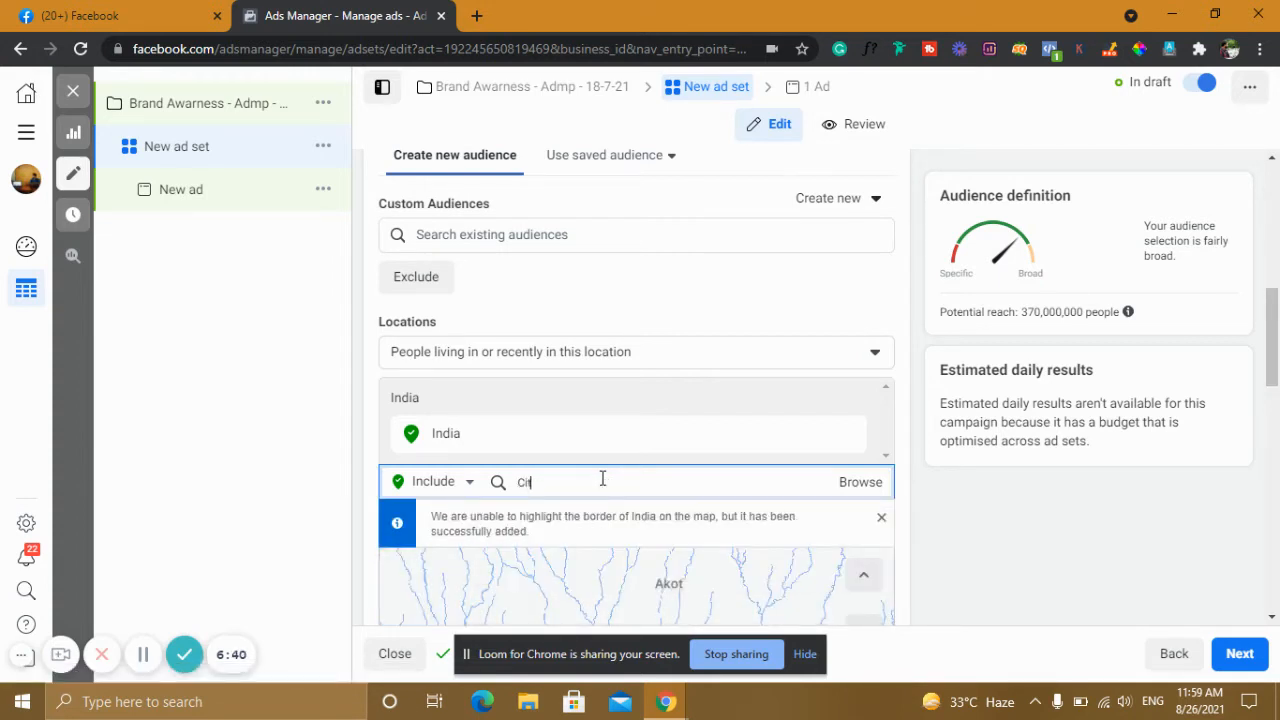
pyautogui.write('y Center Gwal')
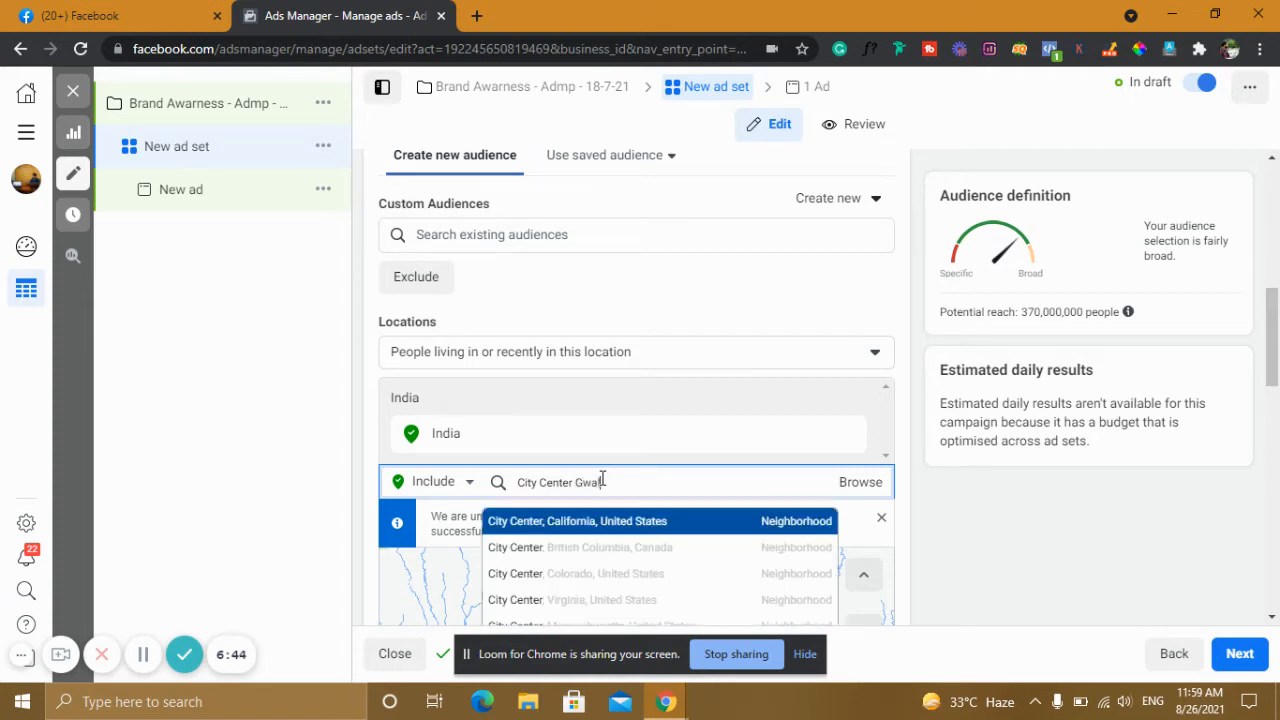
pyautogui.write('ior')
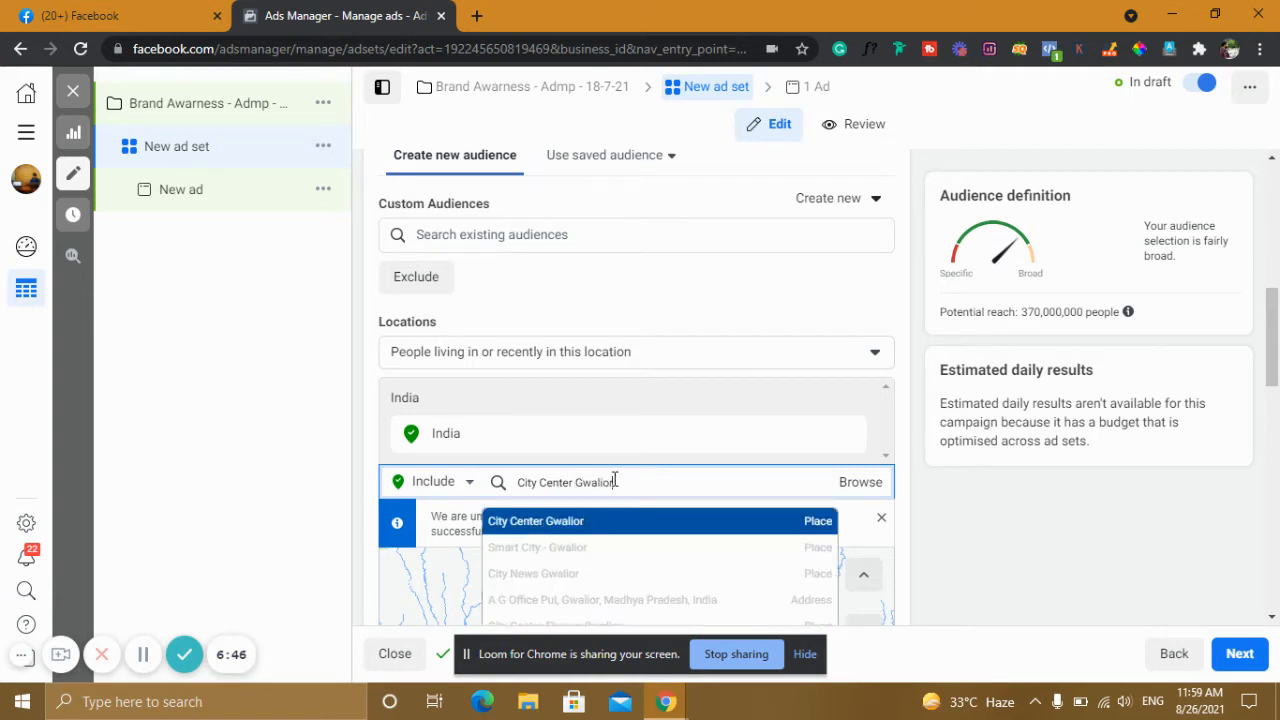
pyautogui.click(578, 532)
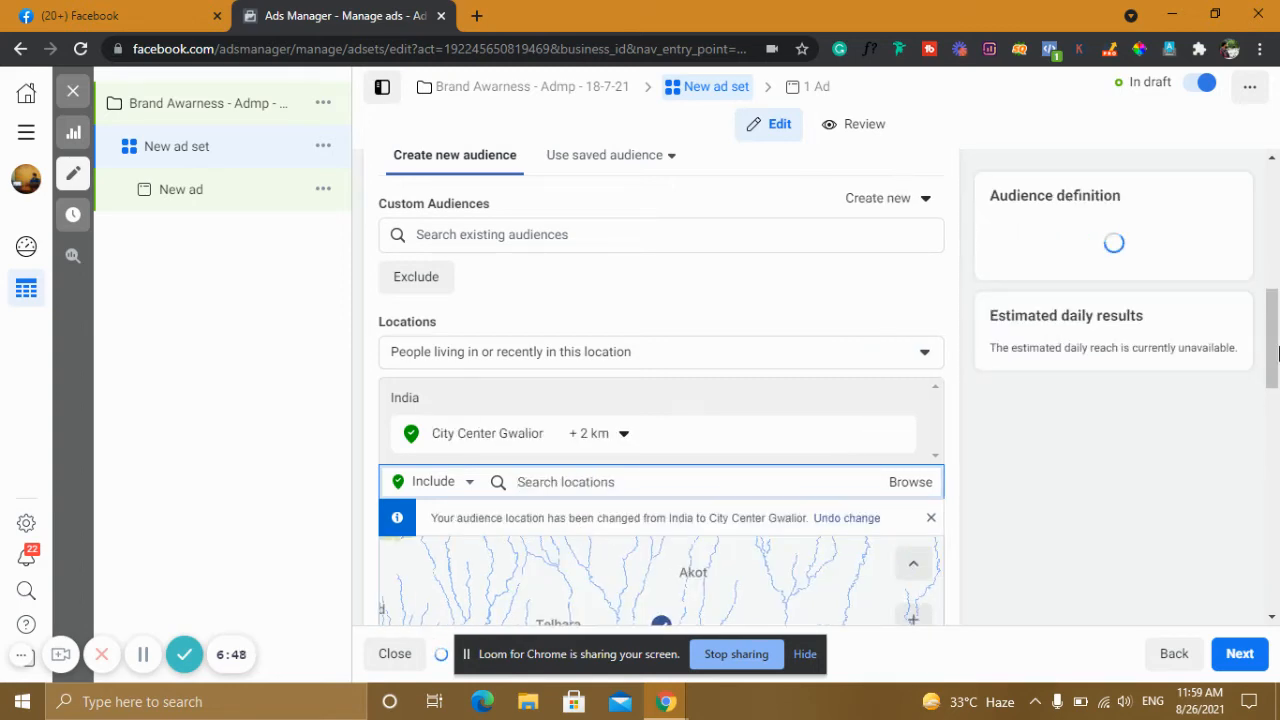
pyautogui.moveTo(1277, 350); pyautogui.dragTo(1279, 443)
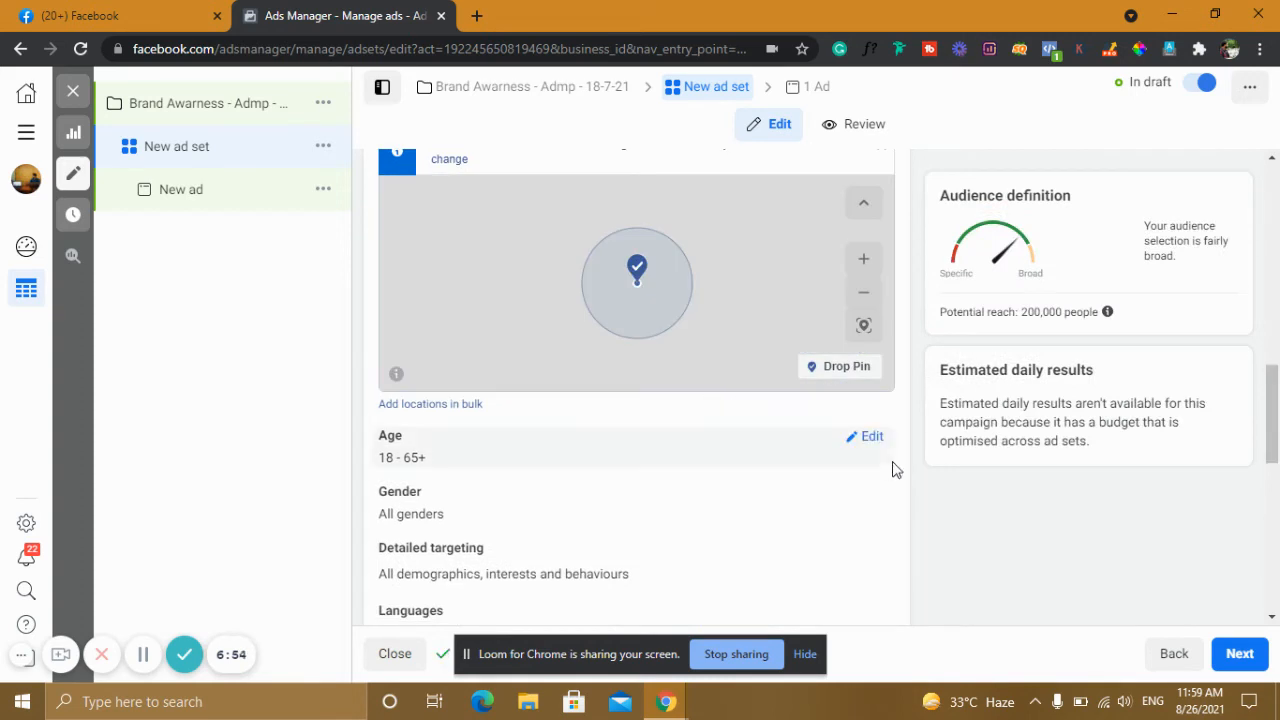
# Step: Set the audience age range to 18–25, keeping all genders
pyautogui.click(873, 440)
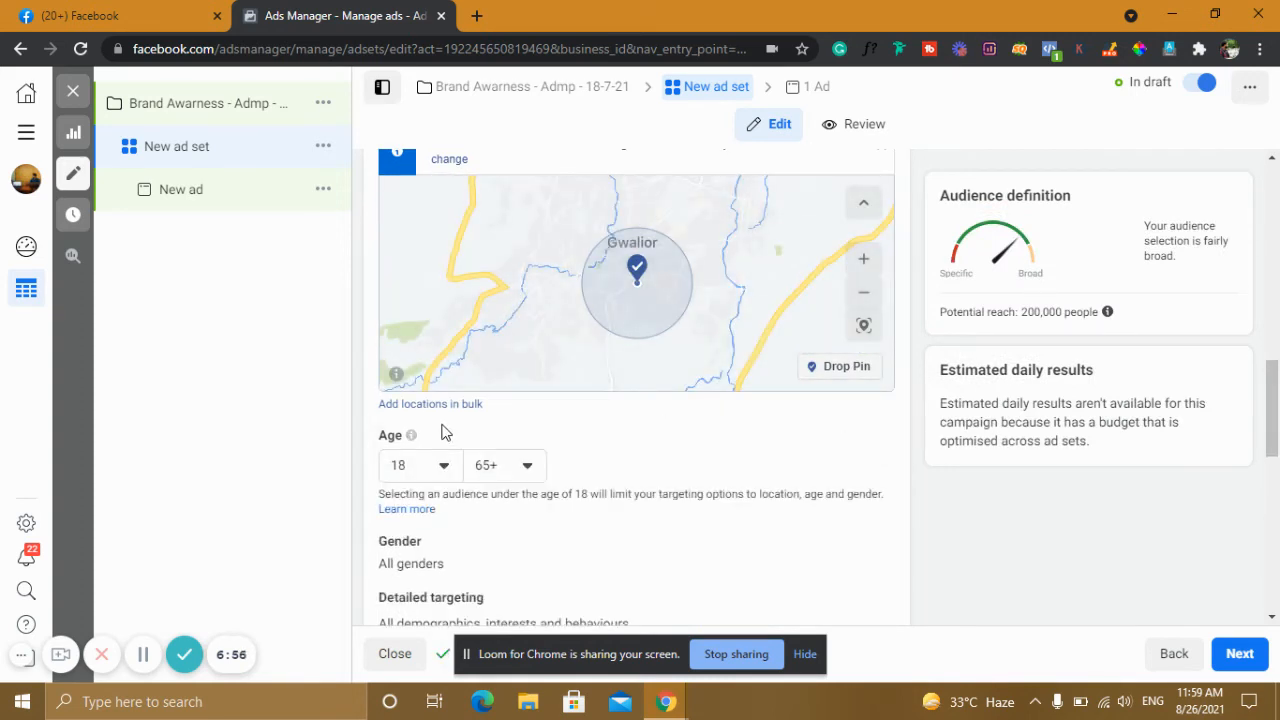
pyautogui.click(534, 479)
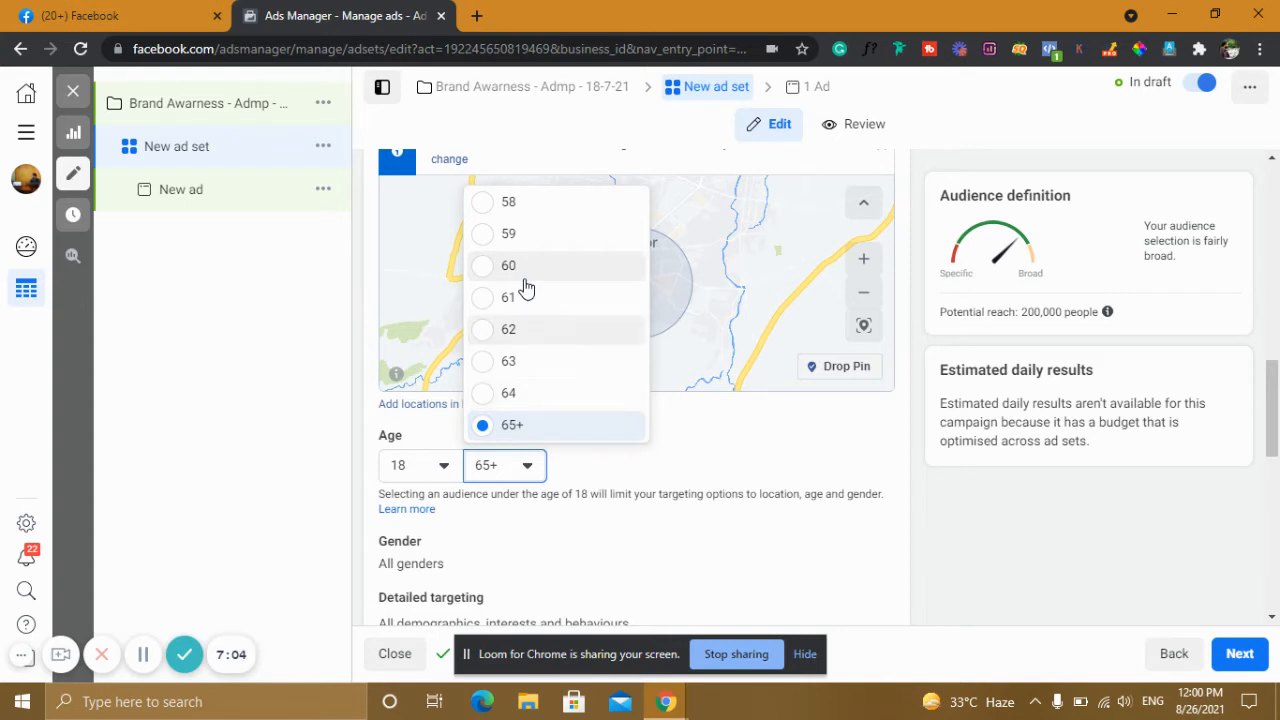
pyautogui.scroll(10, 526, 288)
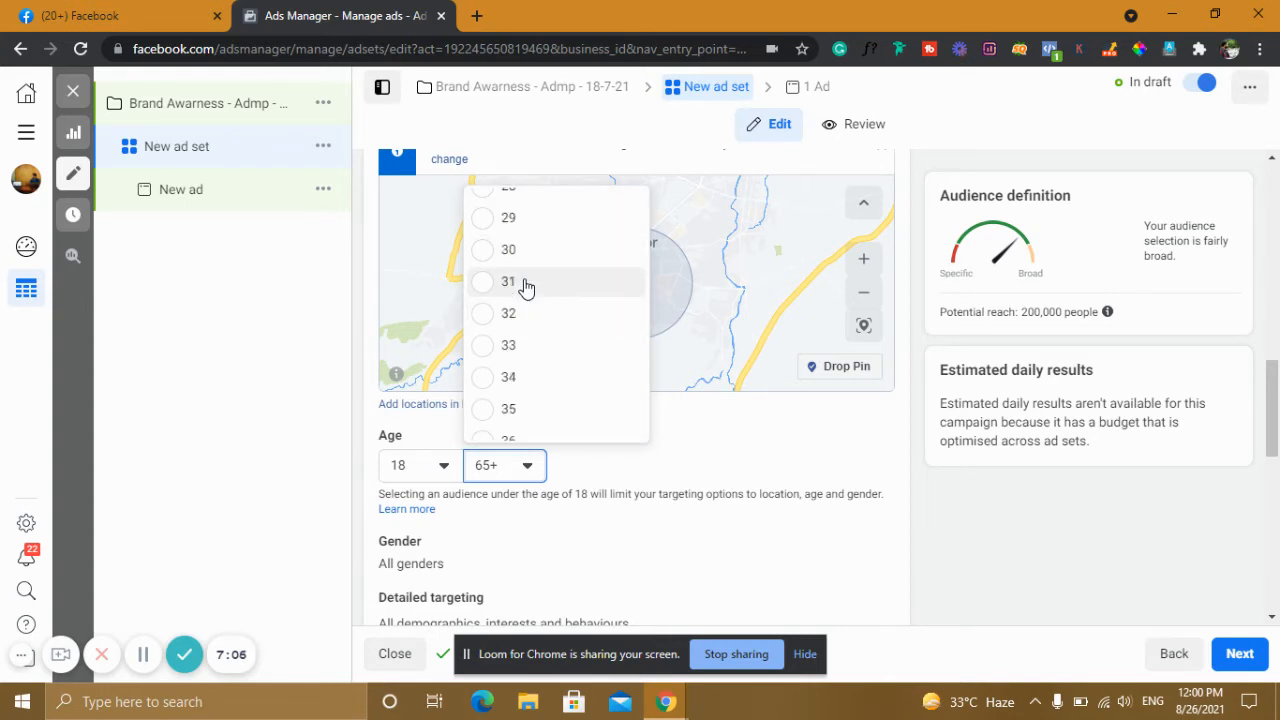
pyautogui.scroll(2, 526, 288)
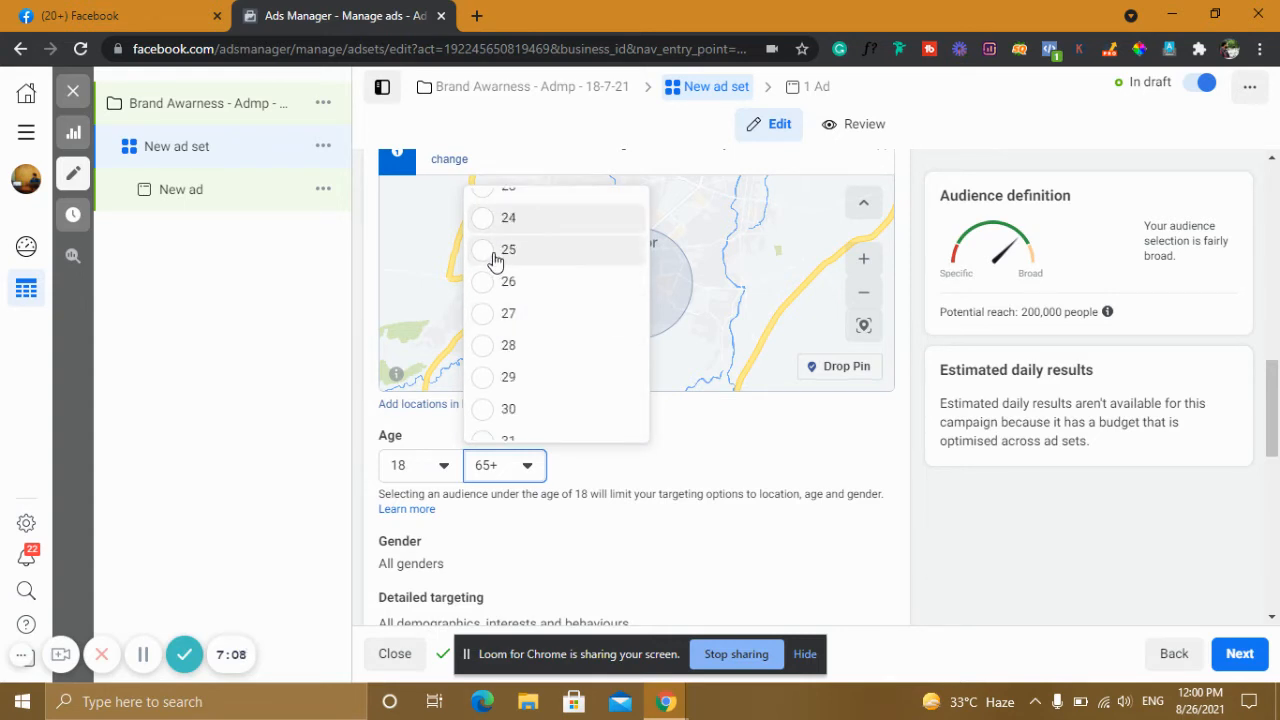
pyautogui.click(493, 259)
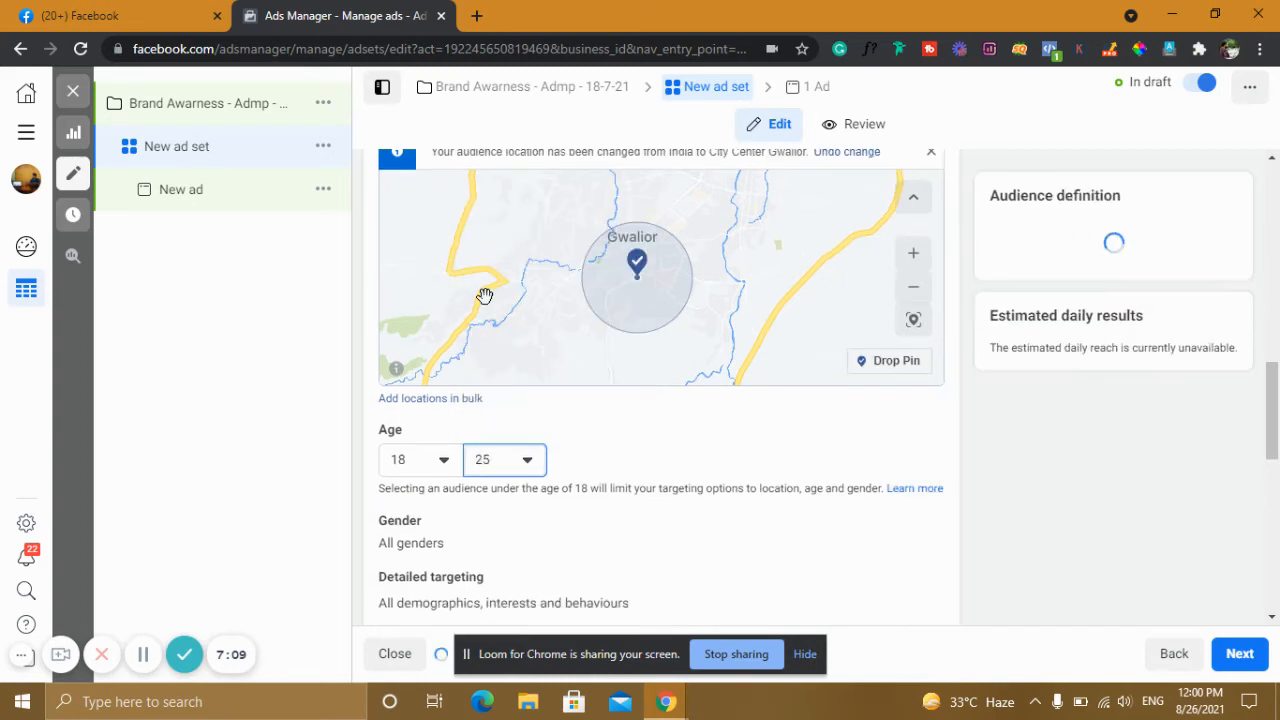
pyautogui.scroll(-2, 922, 414)
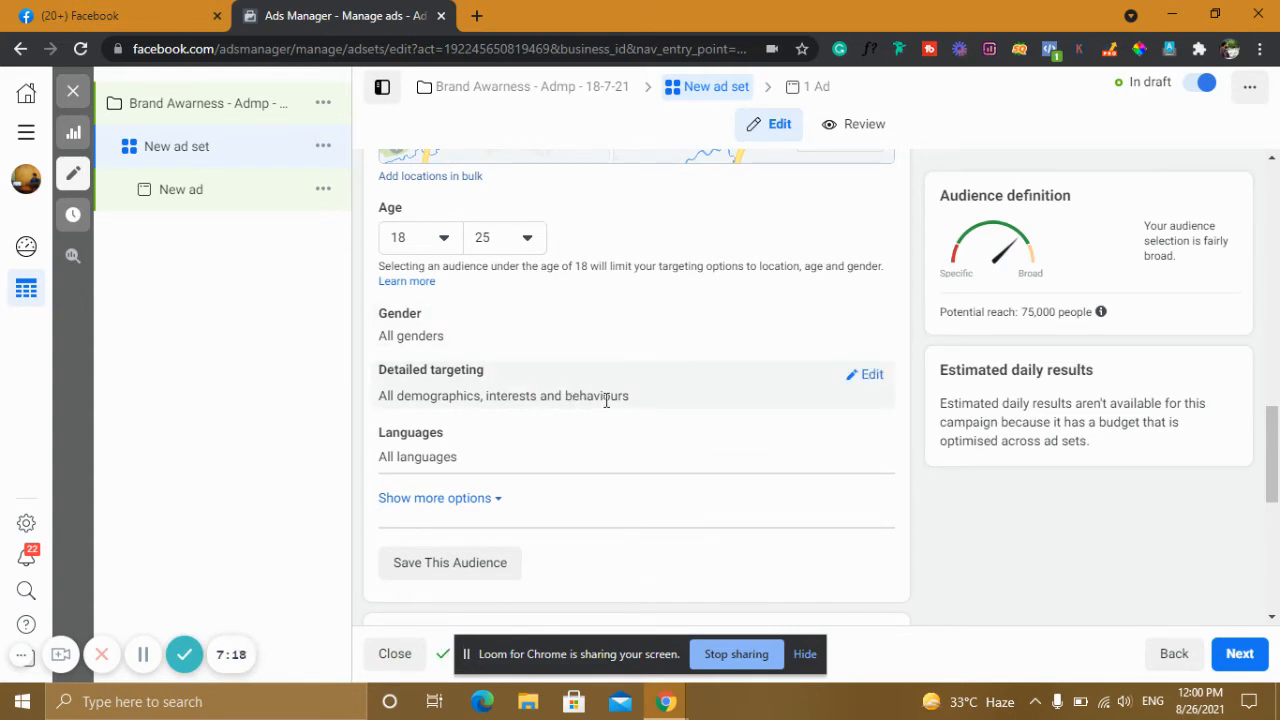
# Step: Add the Digital marketing interest to the ad set's detailed targeting
pyautogui.click(870, 380)
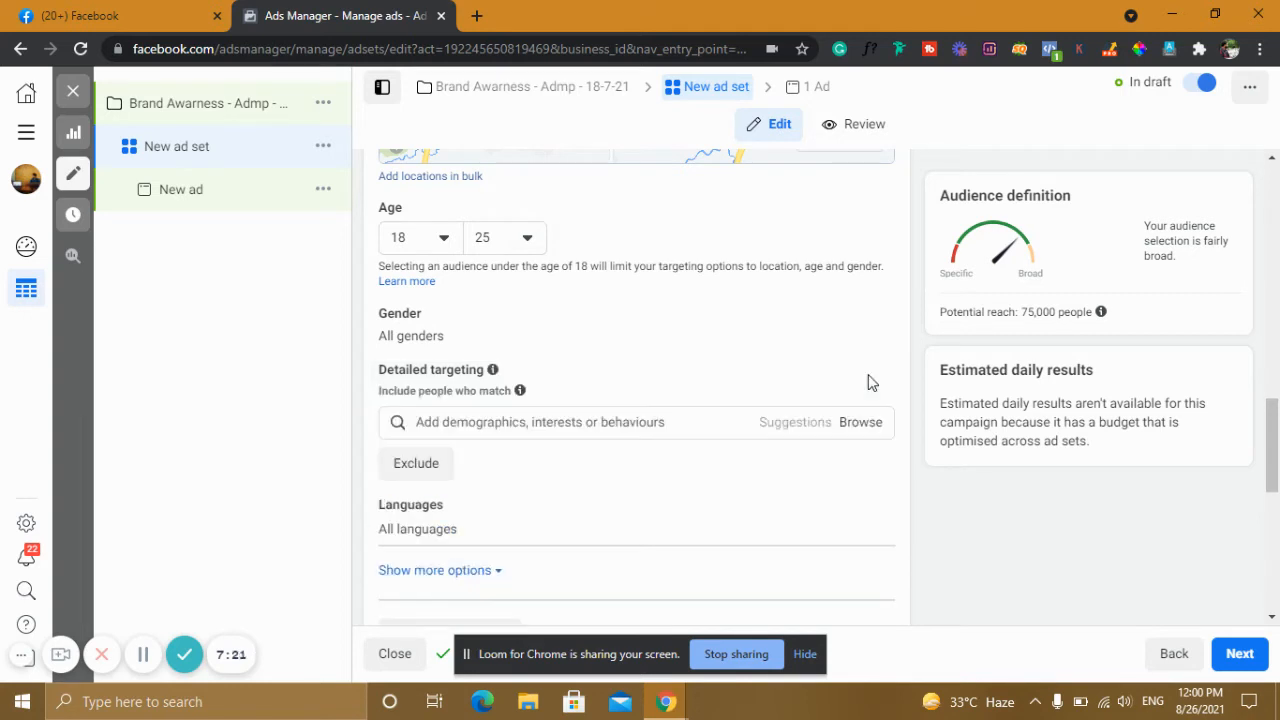
pyautogui.click(491, 429)
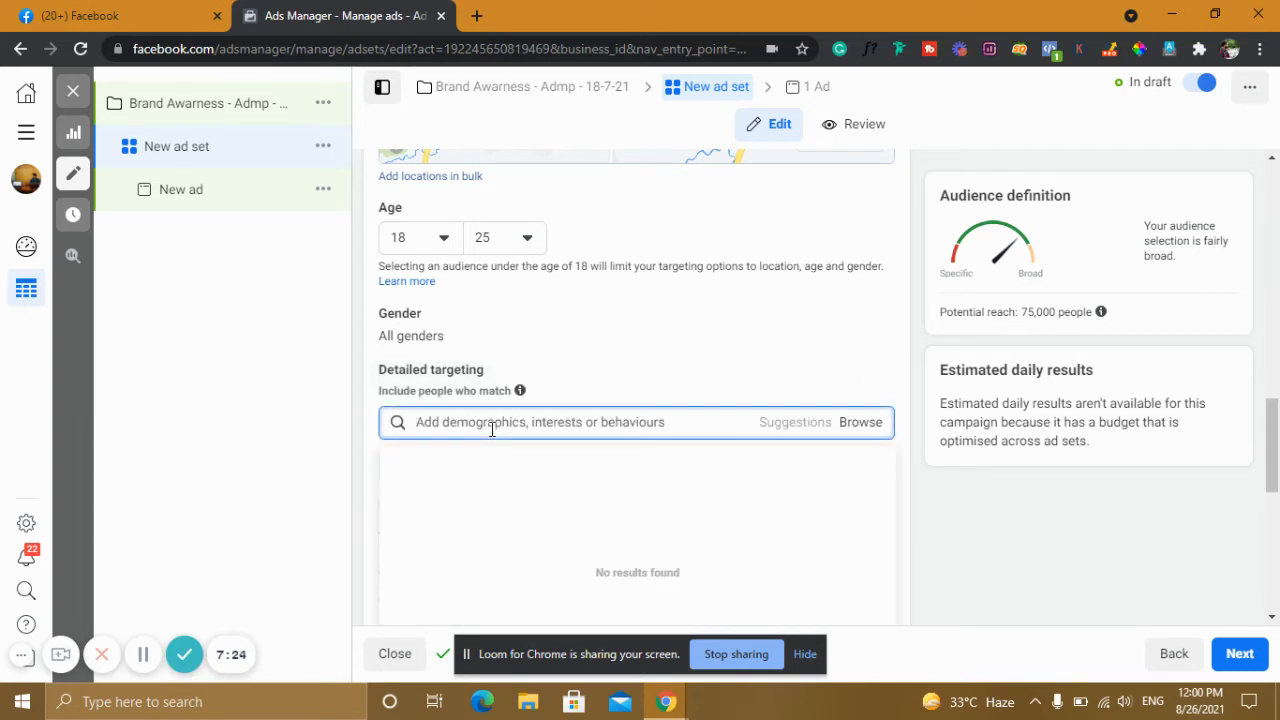
pyautogui.write('Digital Marketing')
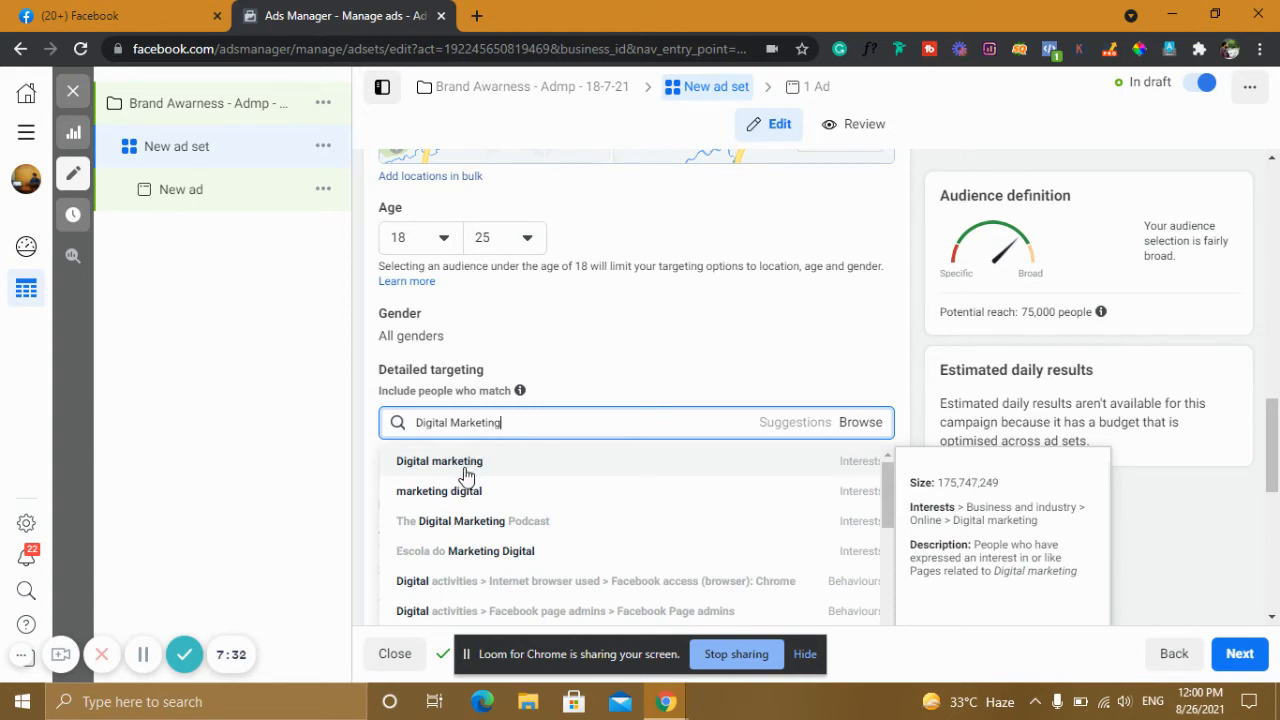
pyautogui.click(465, 468)
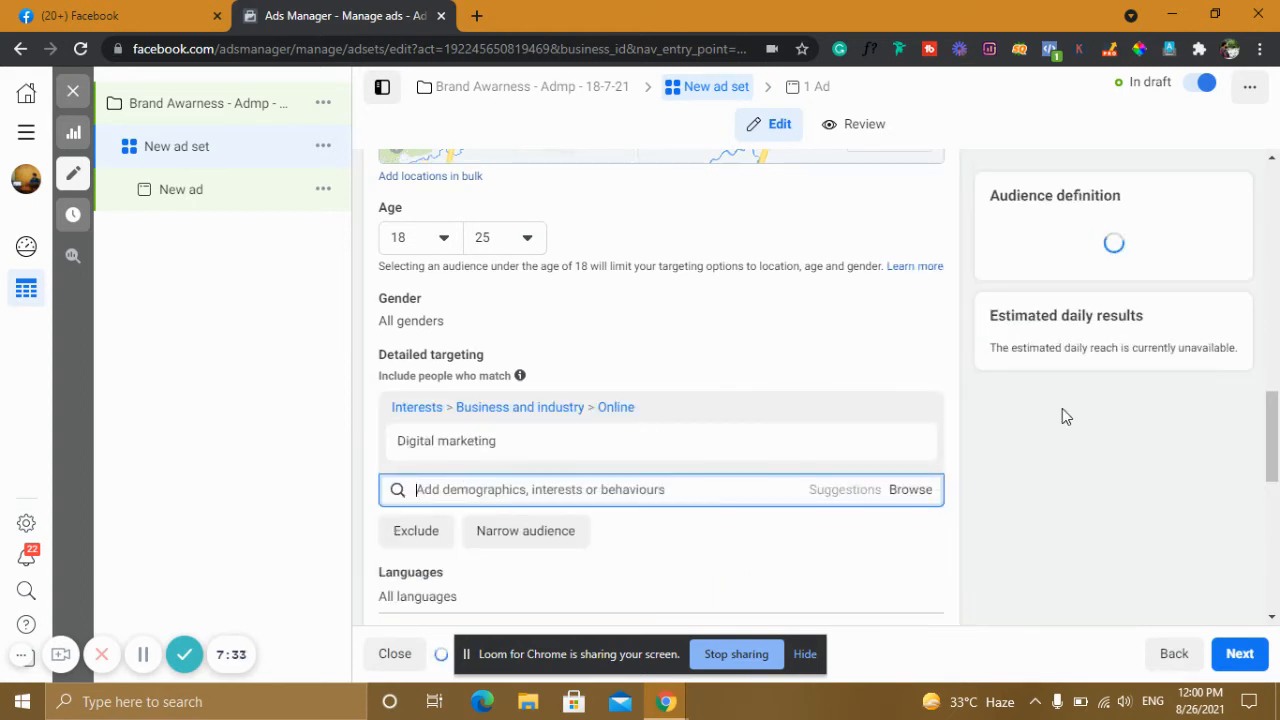
pyautogui.click(1269, 555)
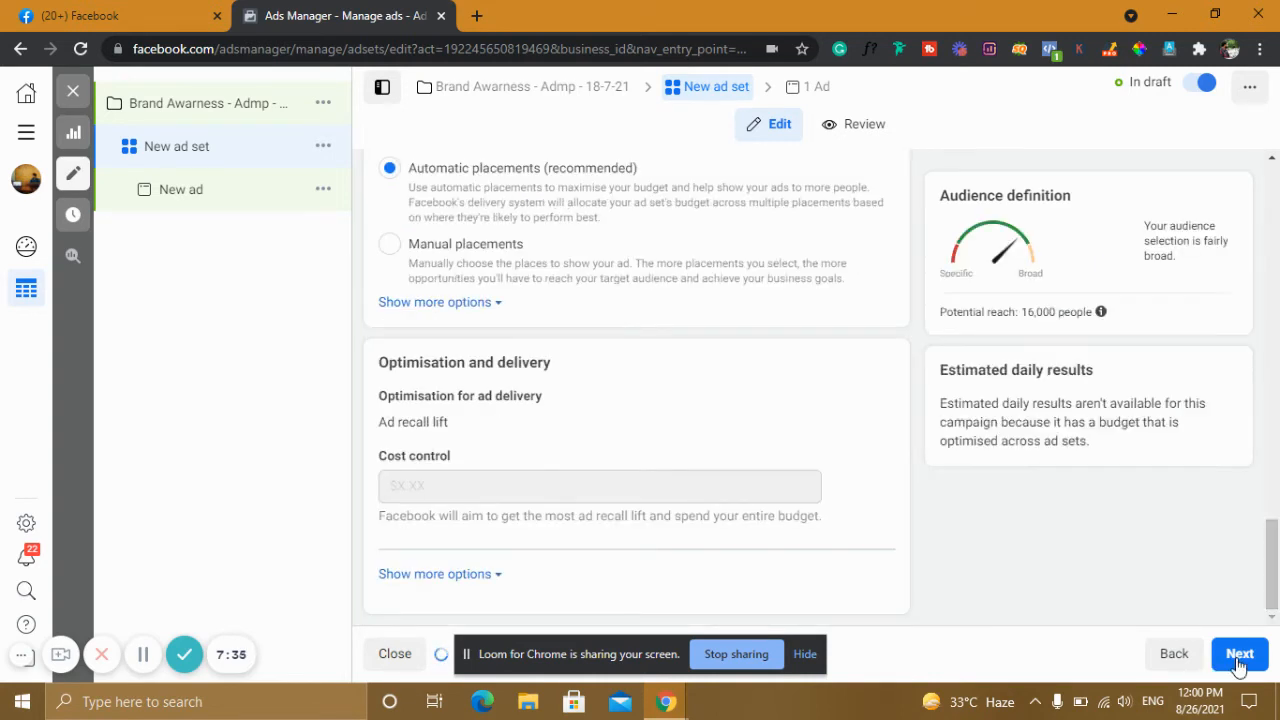
# Step: Proceed from the finished ad set to the ad
pyautogui.click(1238, 662)
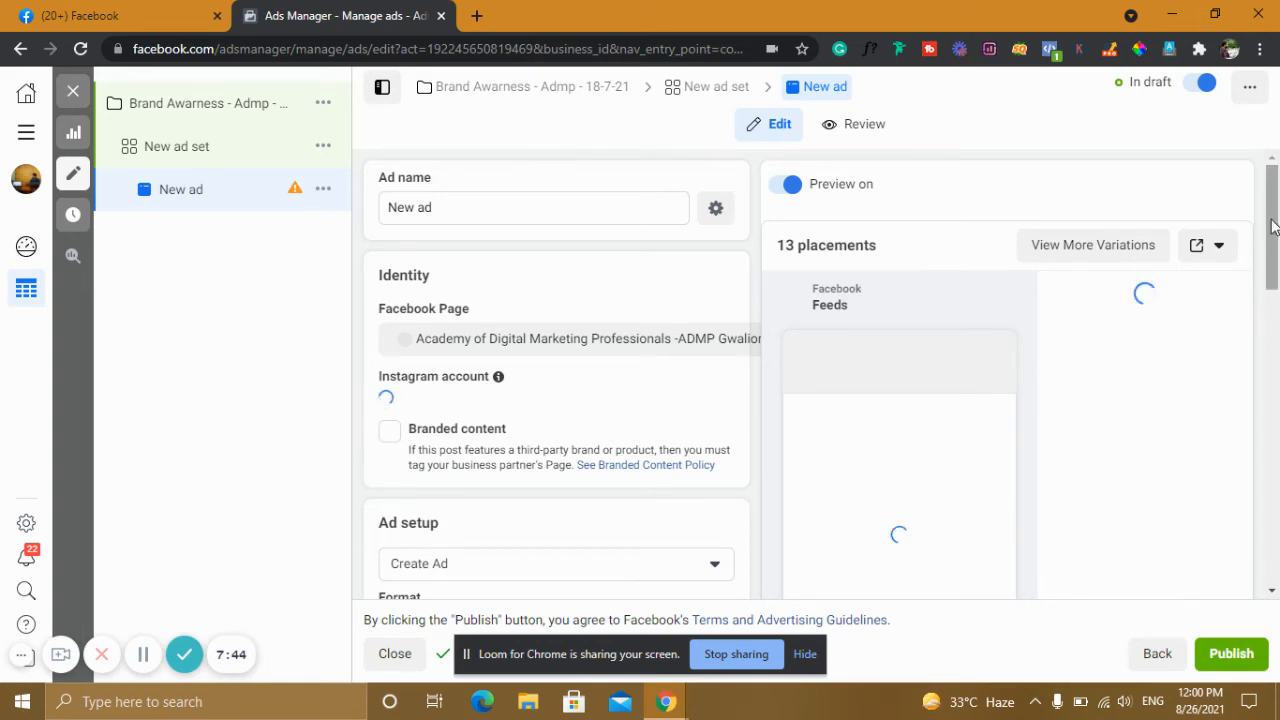
pyautogui.scroll(-1, 1271, 268)
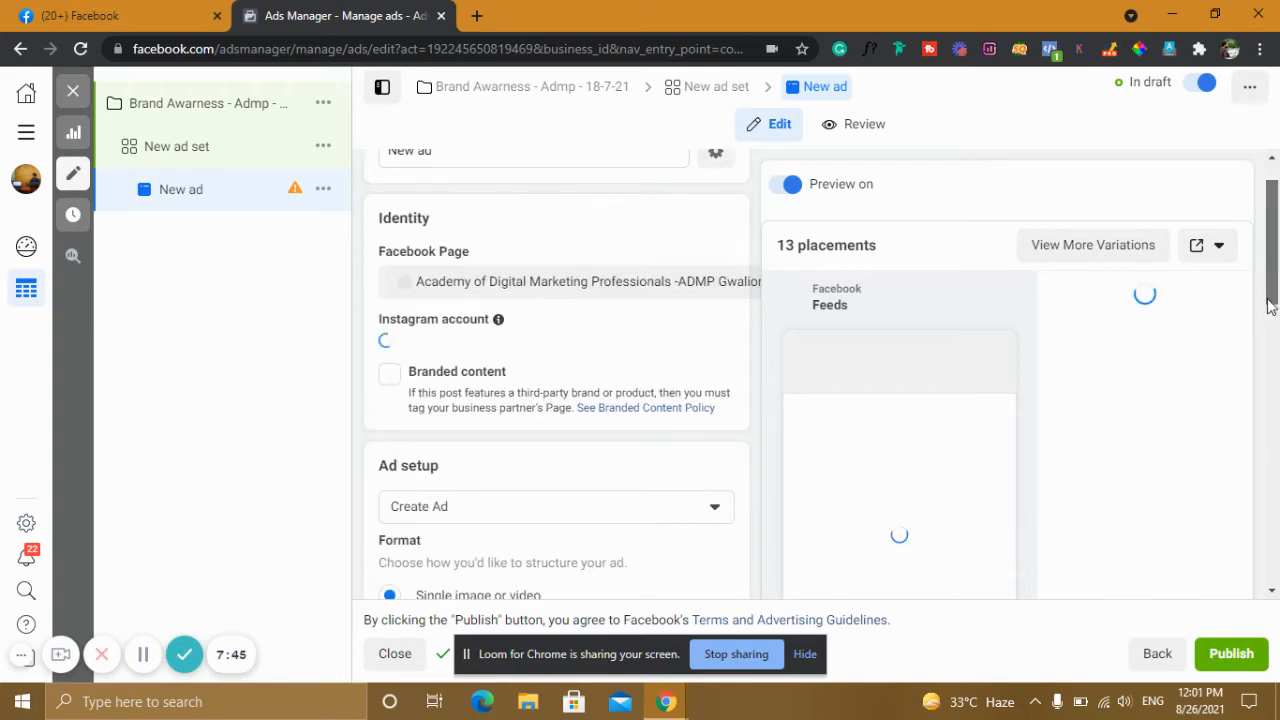
pyautogui.scroll(-2, 1277, 372)
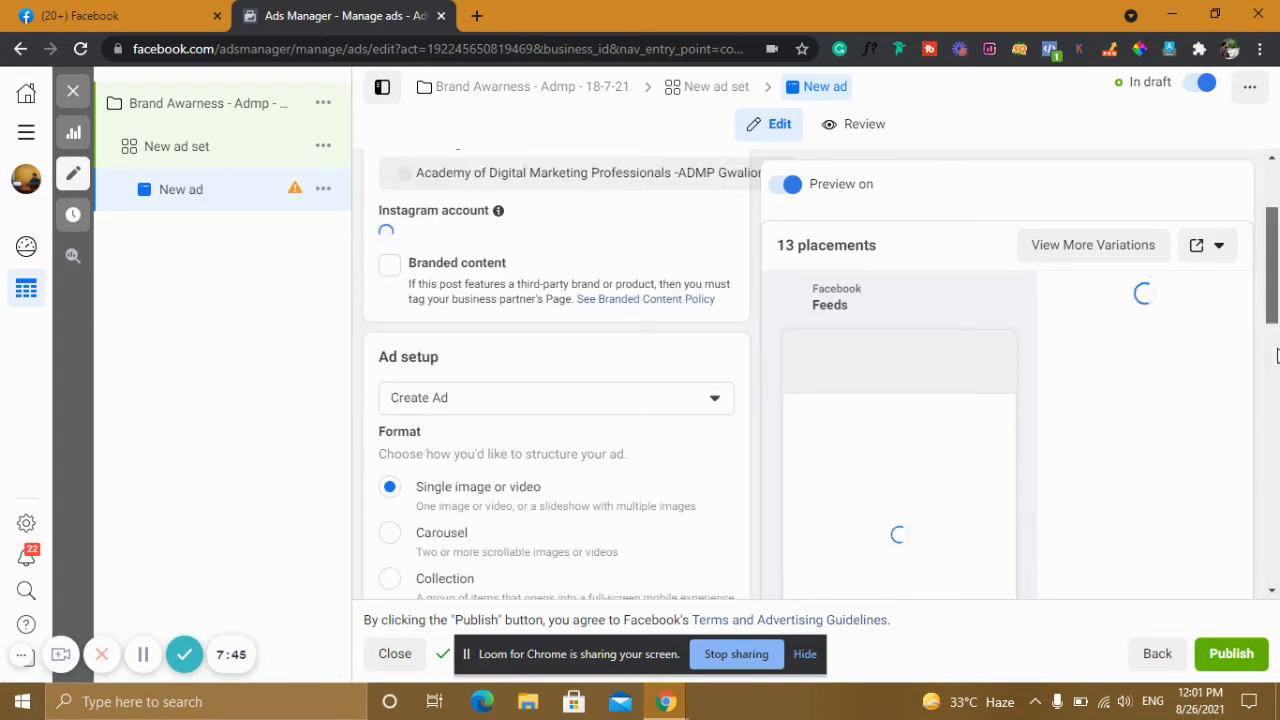
pyautogui.scroll(-3, 1277, 356)
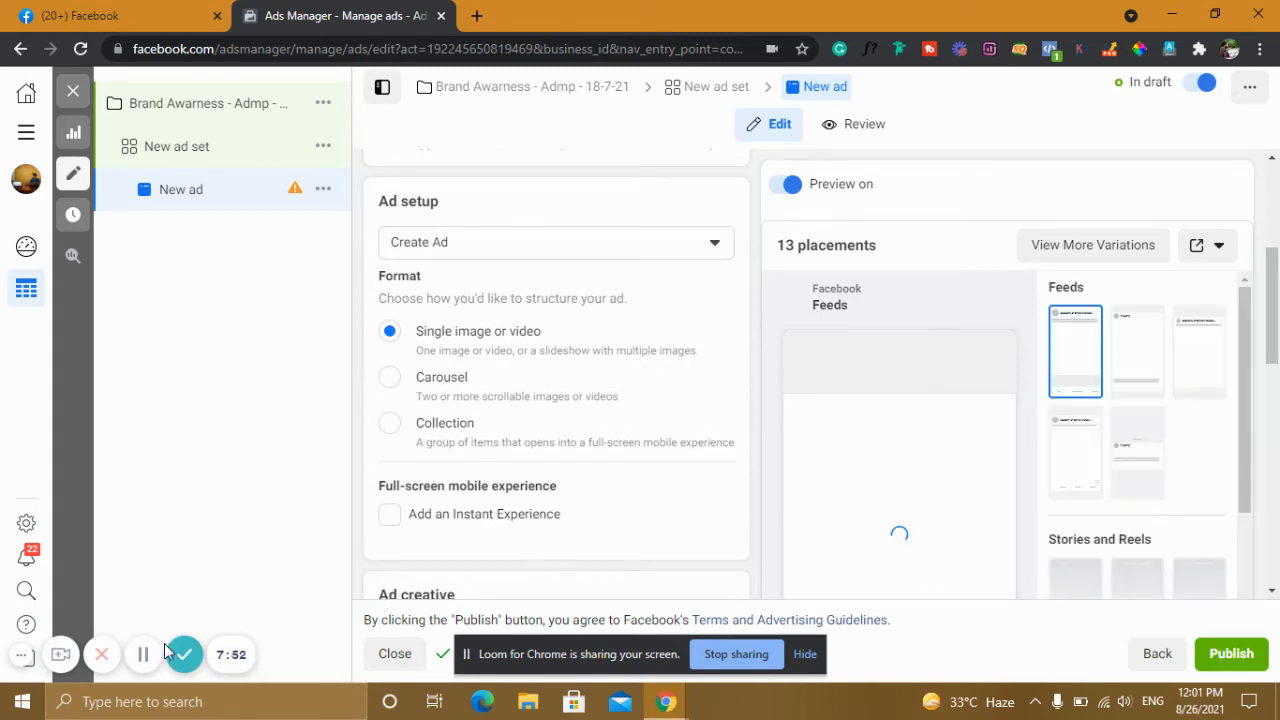
pyautogui.scroll(-4, 169, 652)
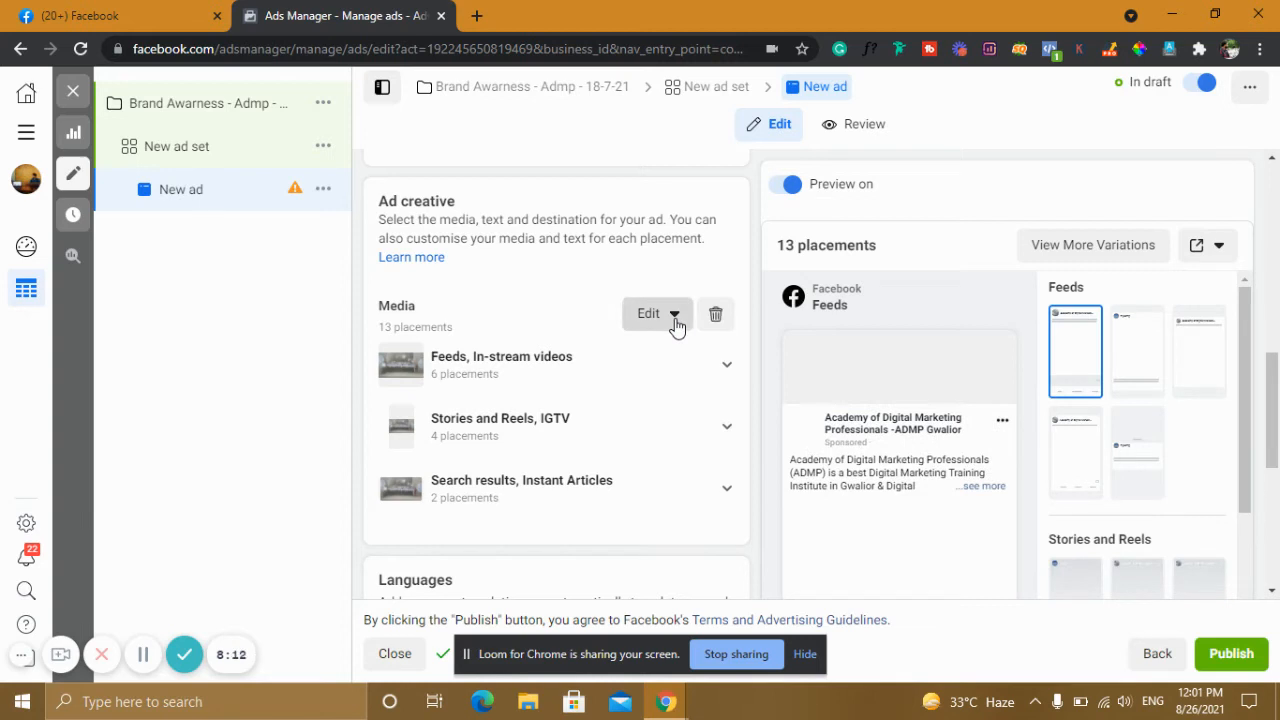
# Step: Swap the ad image for the WhatsApp crowd photo, accepting automatic crops for all placements
pyautogui.click(676, 315)
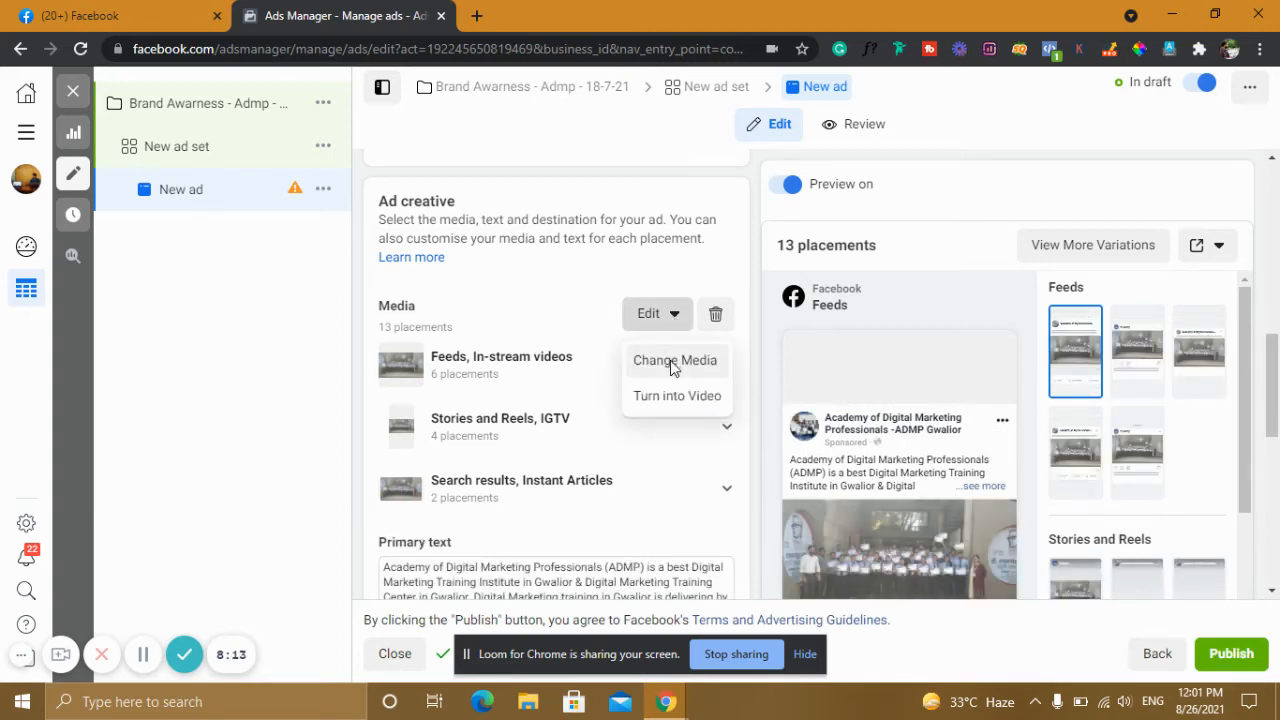
pyautogui.click(672, 361)
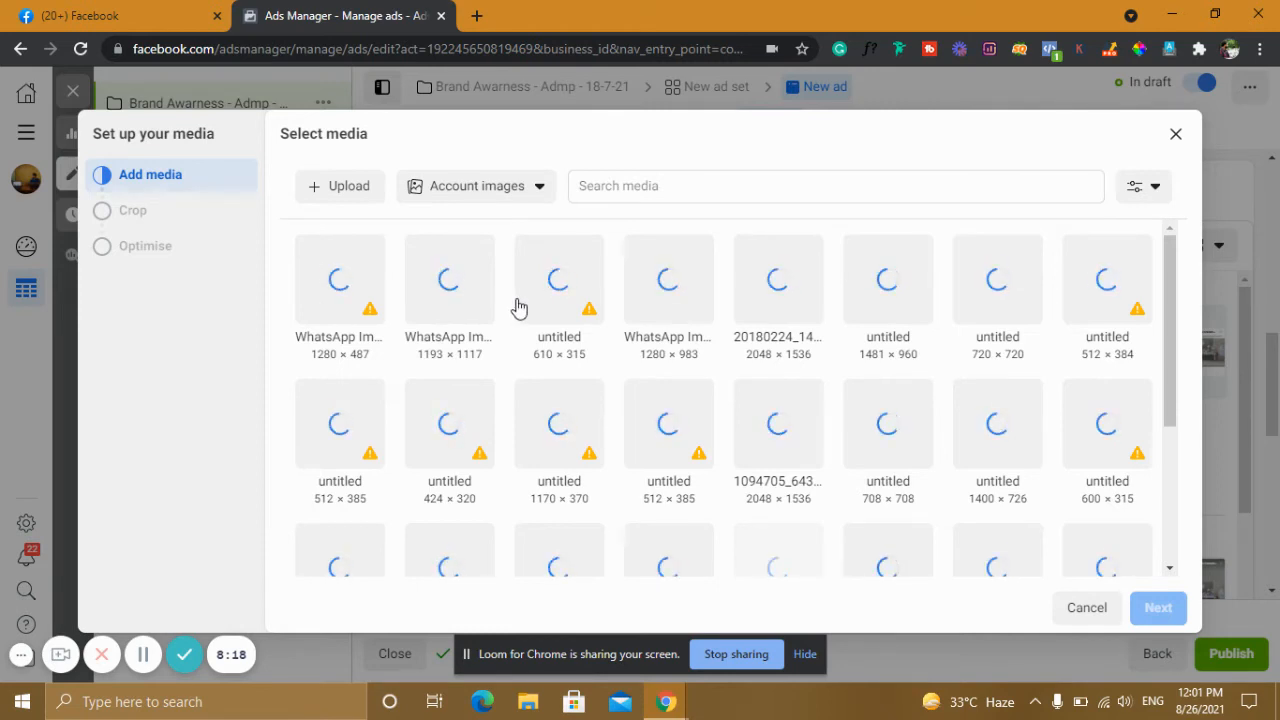
pyautogui.click(146, 654)
pyautogui.click(144, 654)
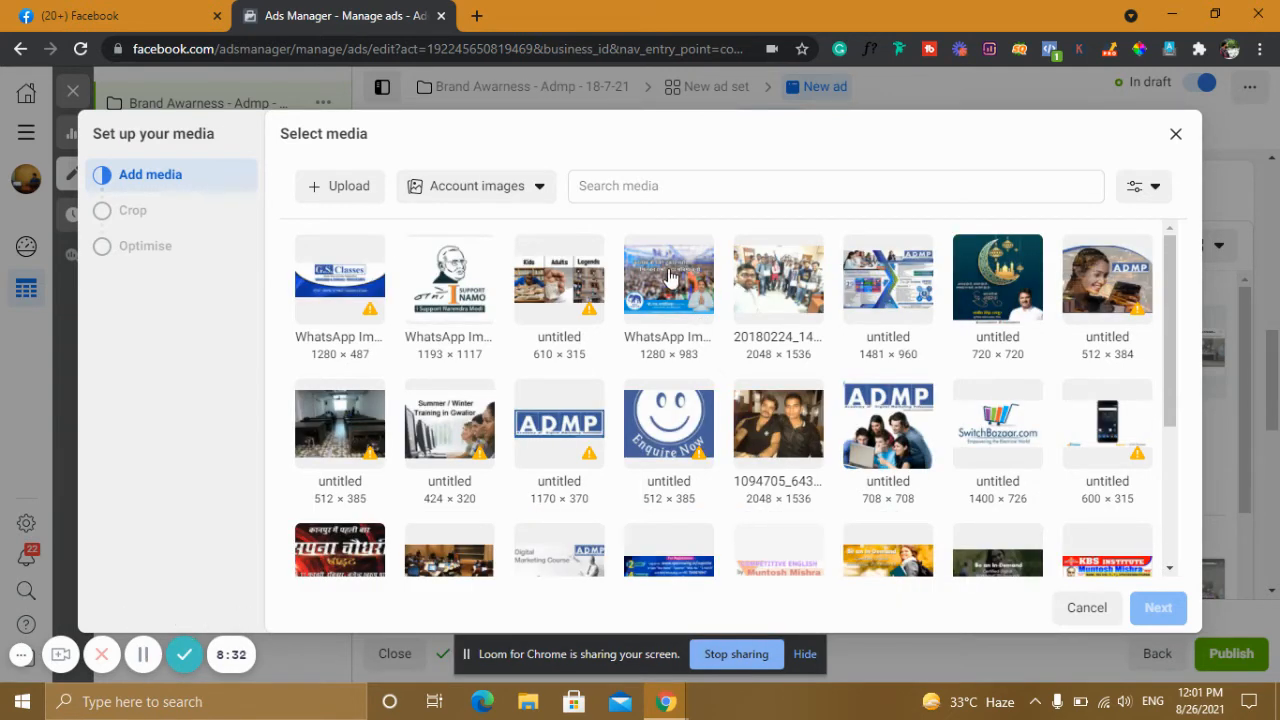
pyautogui.click(670, 277)
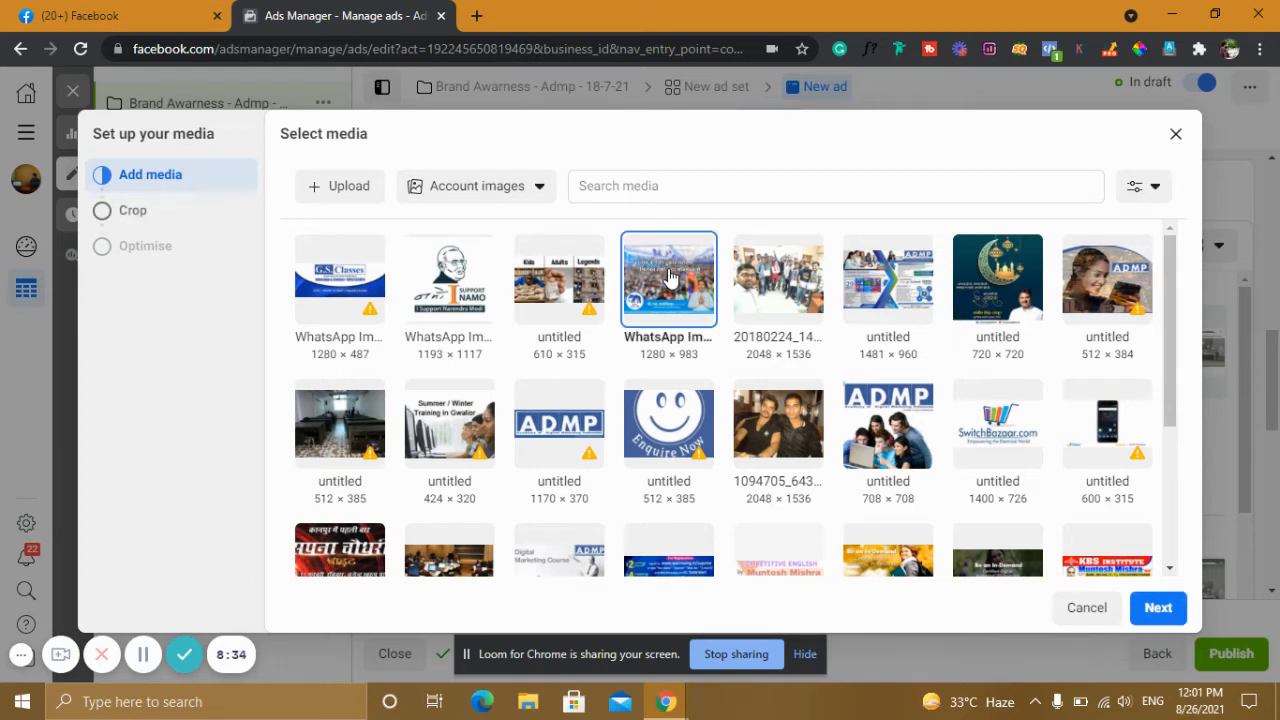
pyautogui.click(1168, 614)
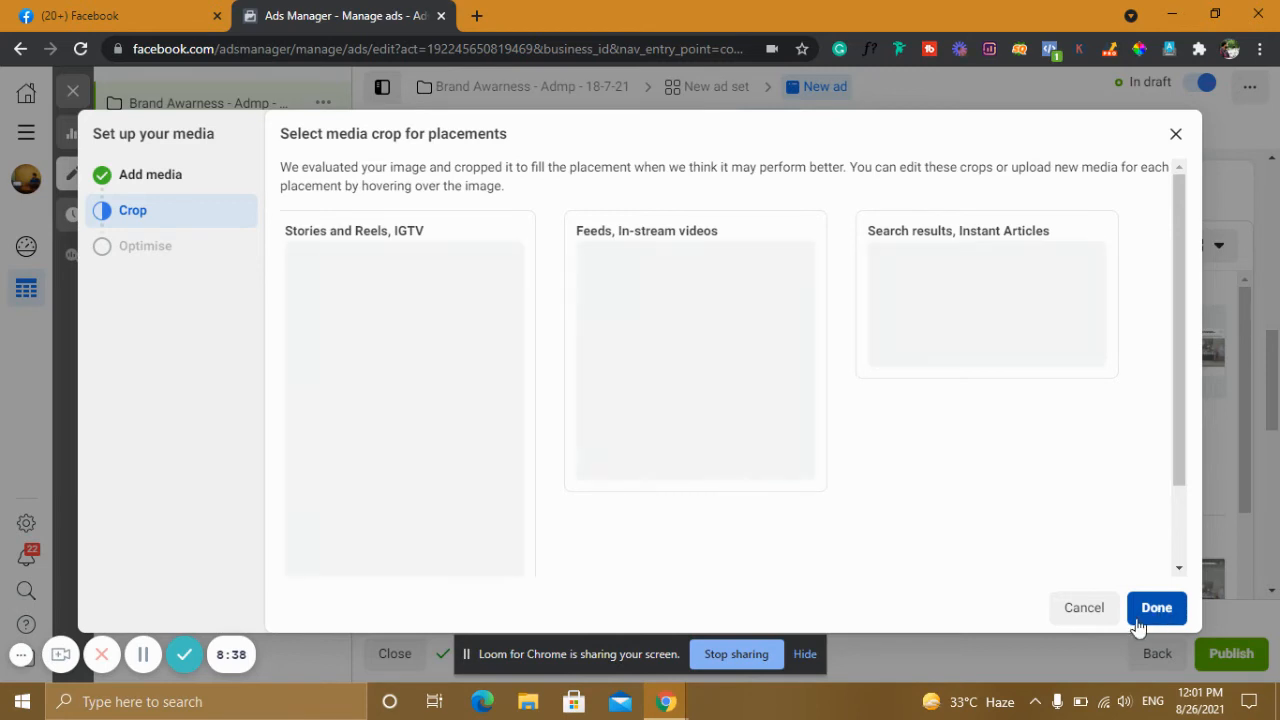
pyautogui.click(1155, 608)
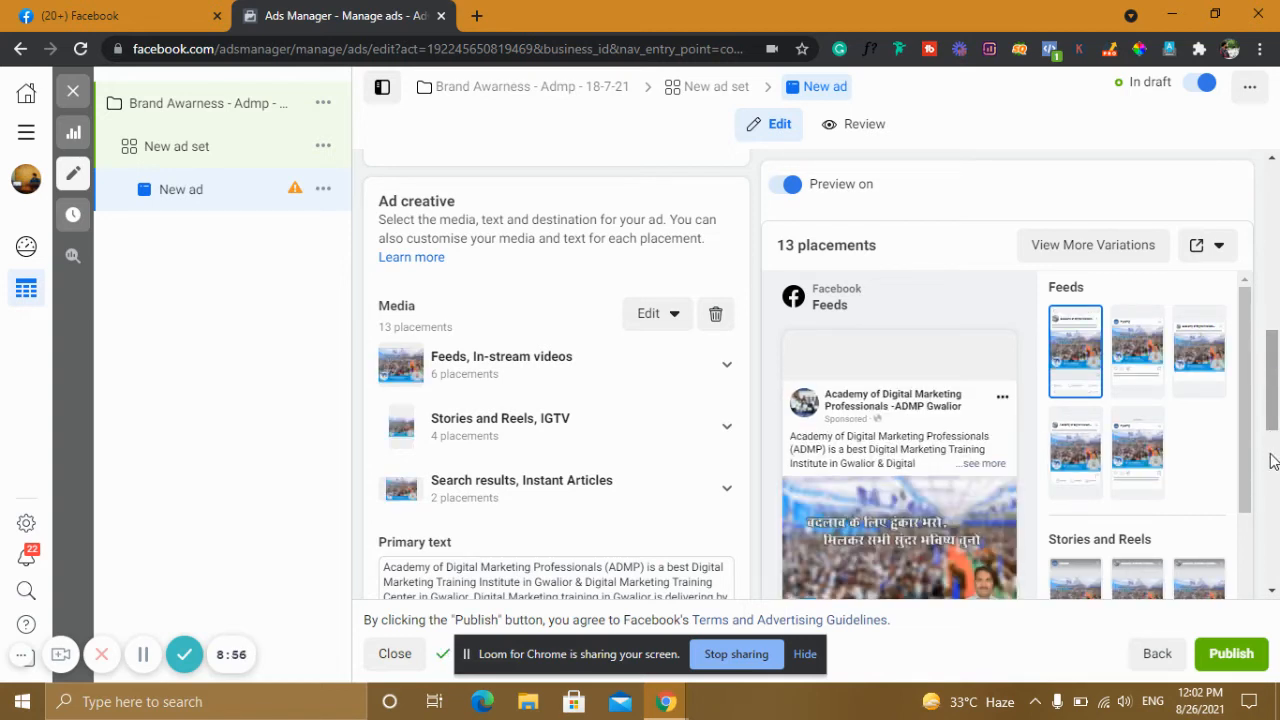
# Step: Enable a website URL, with headline 'Learn Digital Marketing' and destination admp.in
pyautogui.scroll(-4, 1270, 460)
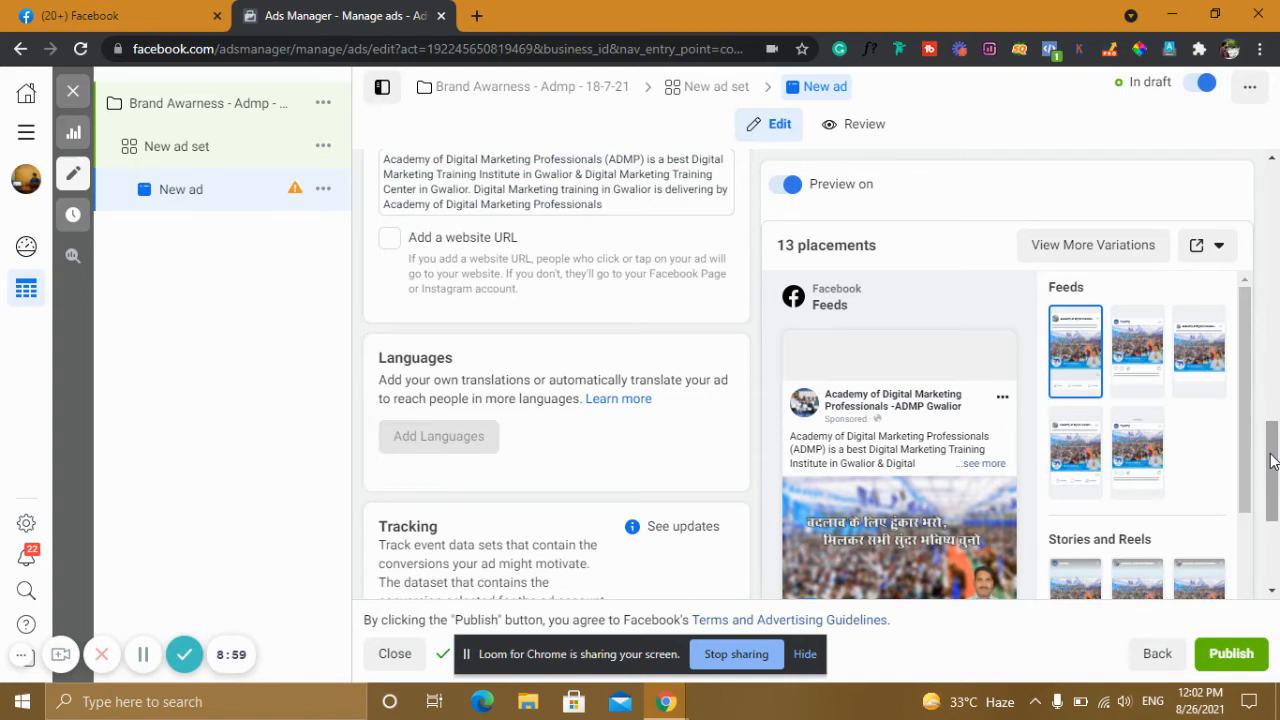
pyautogui.moveTo(1270, 460); pyautogui.dragTo(1273, 430)
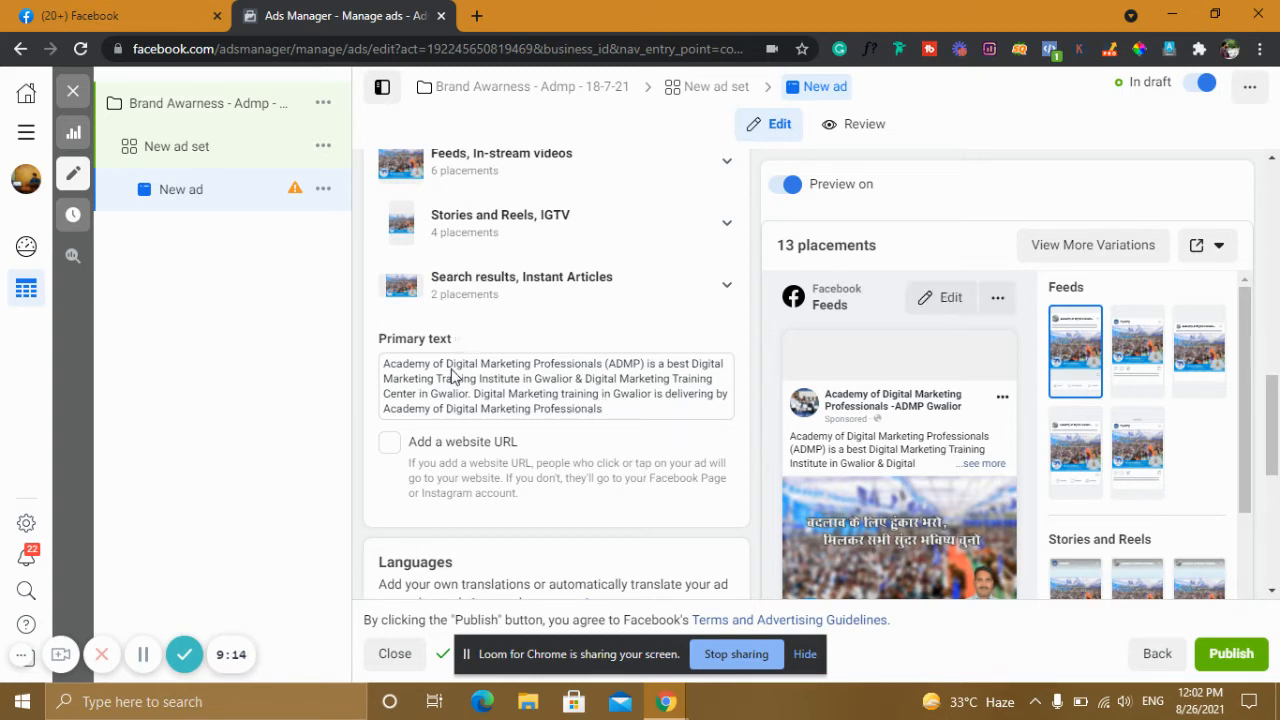
pyautogui.click(388, 448)
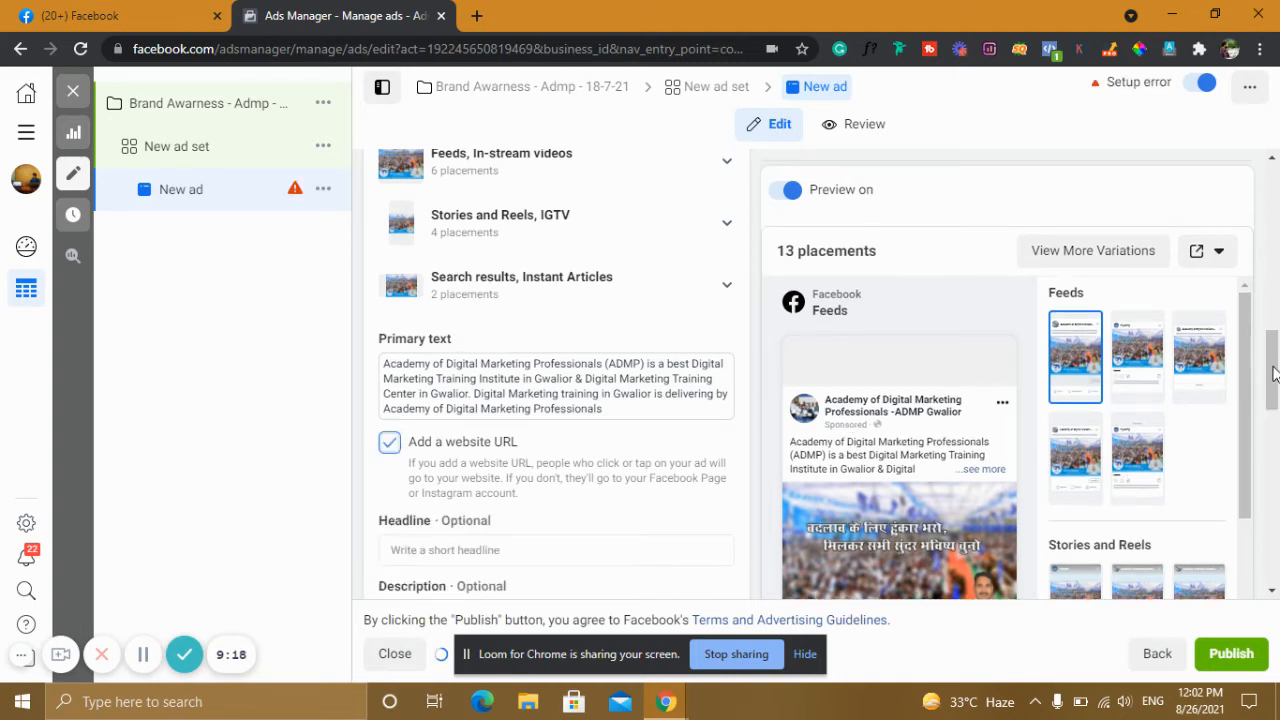
pyautogui.scroll(-3, 1277, 425)
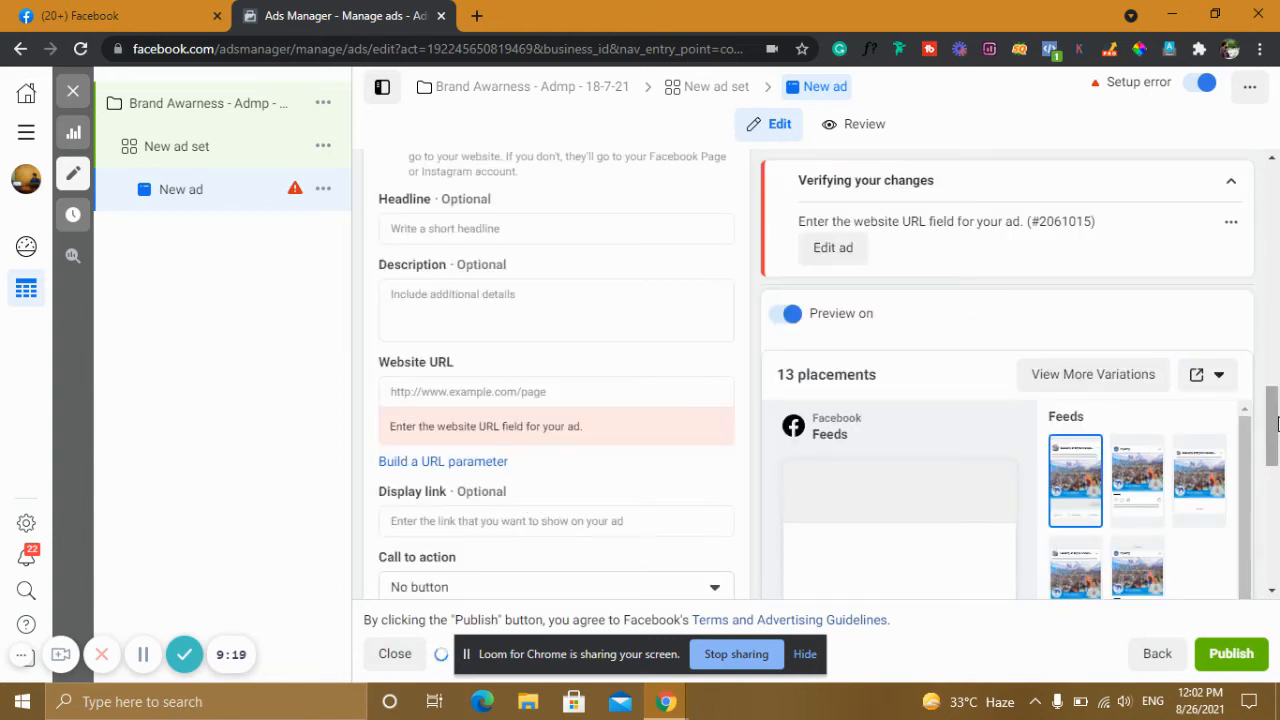
pyautogui.click(583, 229)
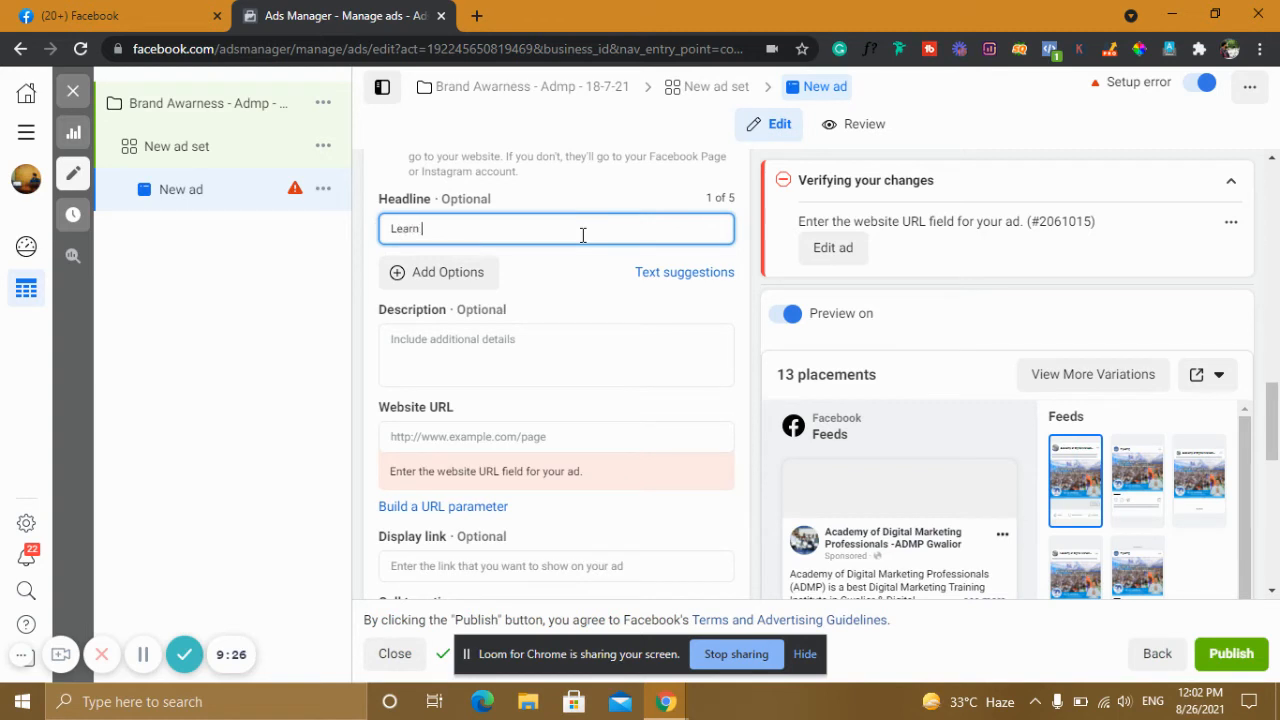
pyautogui.write('Learn Digital Marketing')
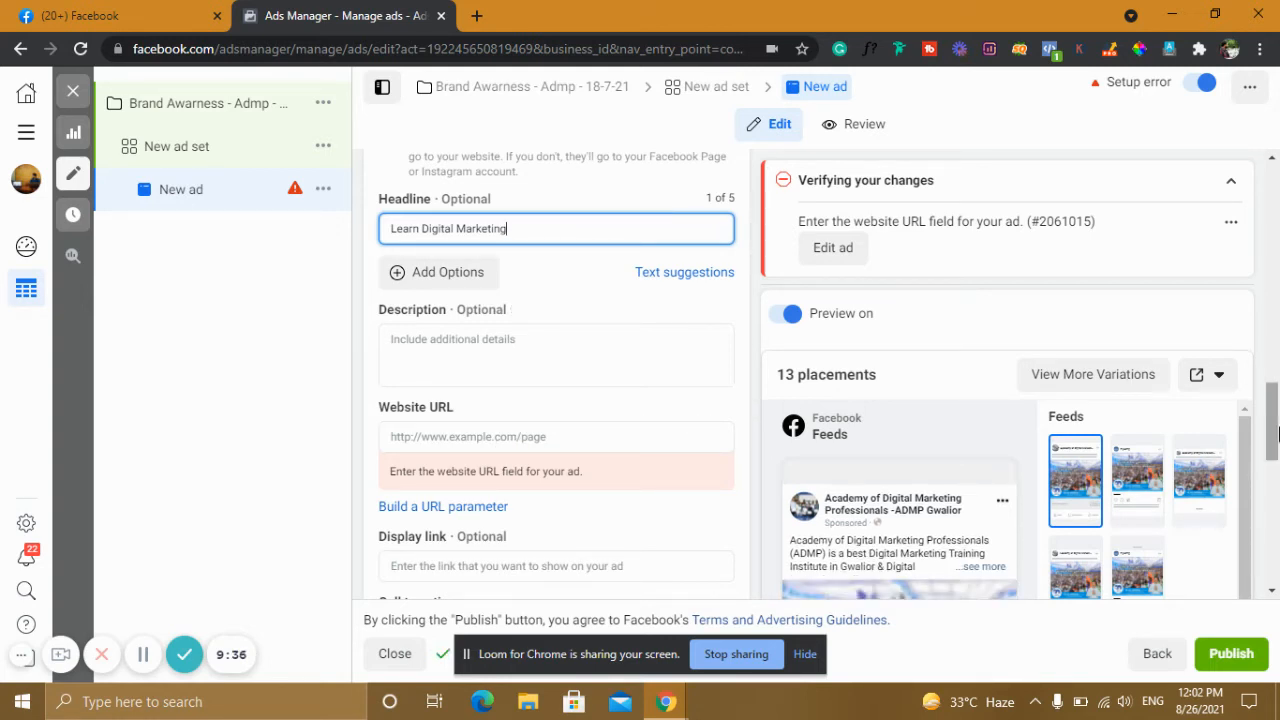
pyautogui.click(515, 441)
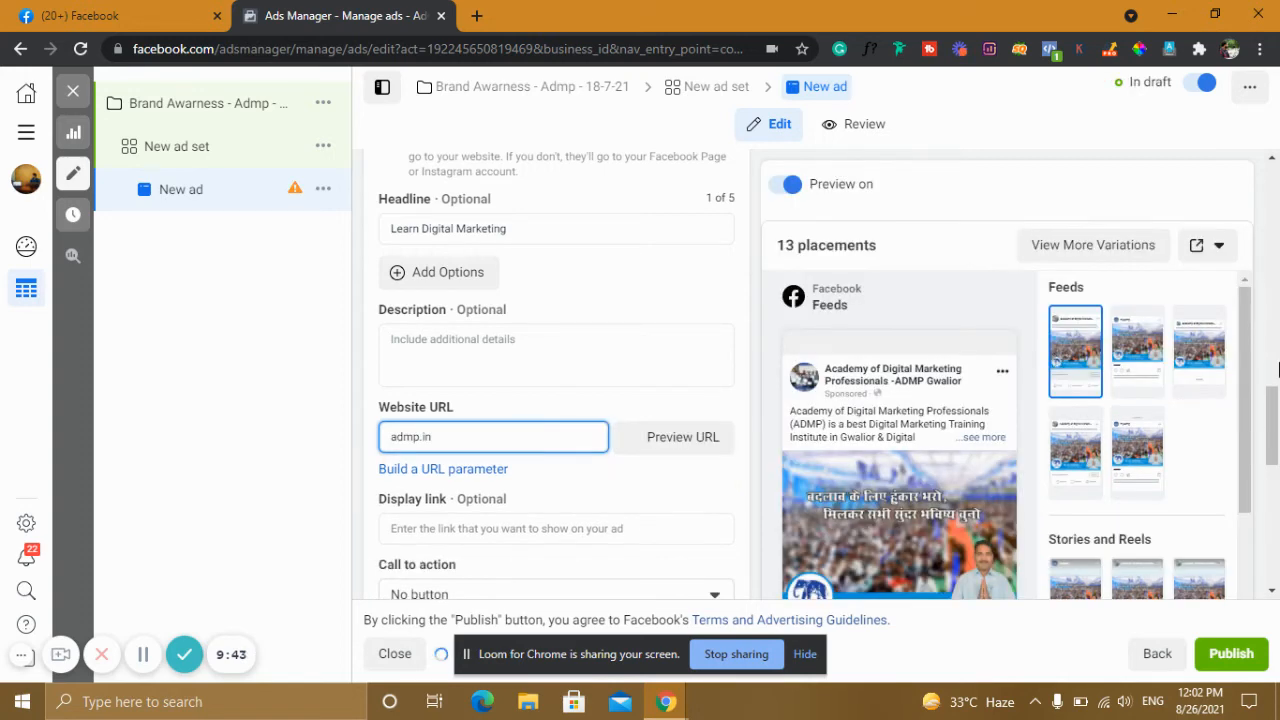
pyautogui.moveTo(1275, 420); pyautogui.dragTo(1278, 493)
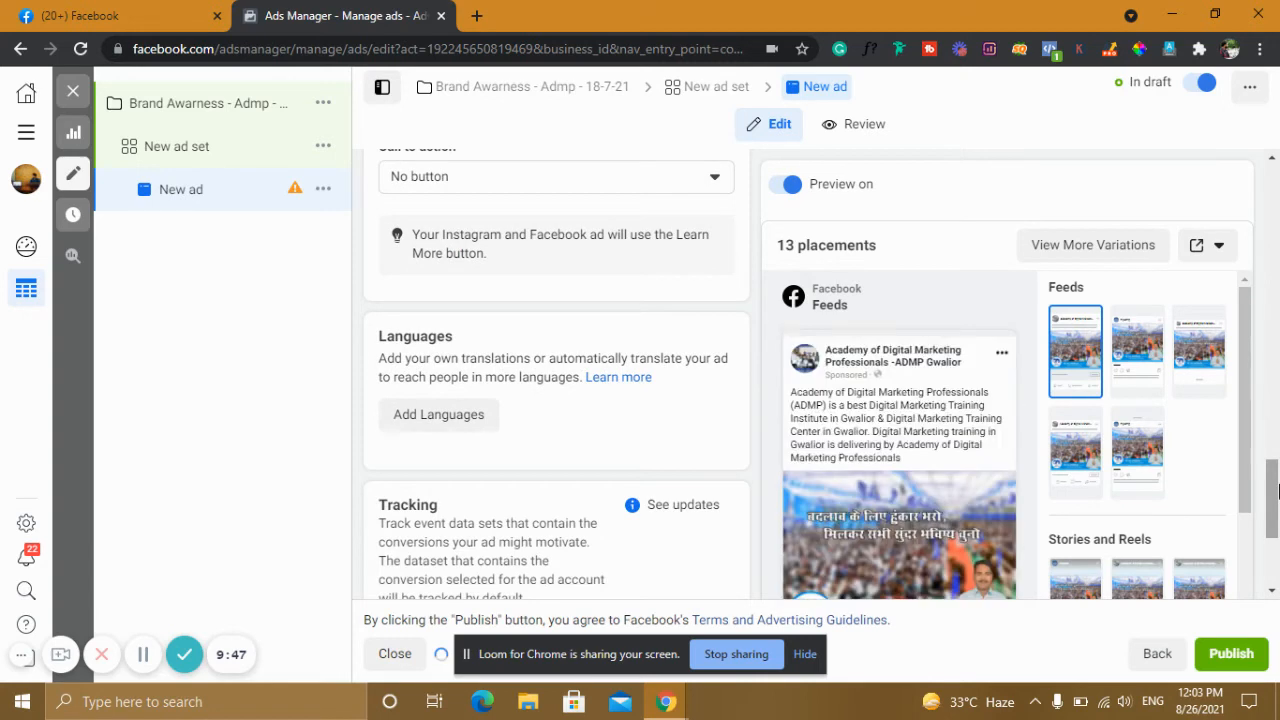
pyautogui.click(659, 177)
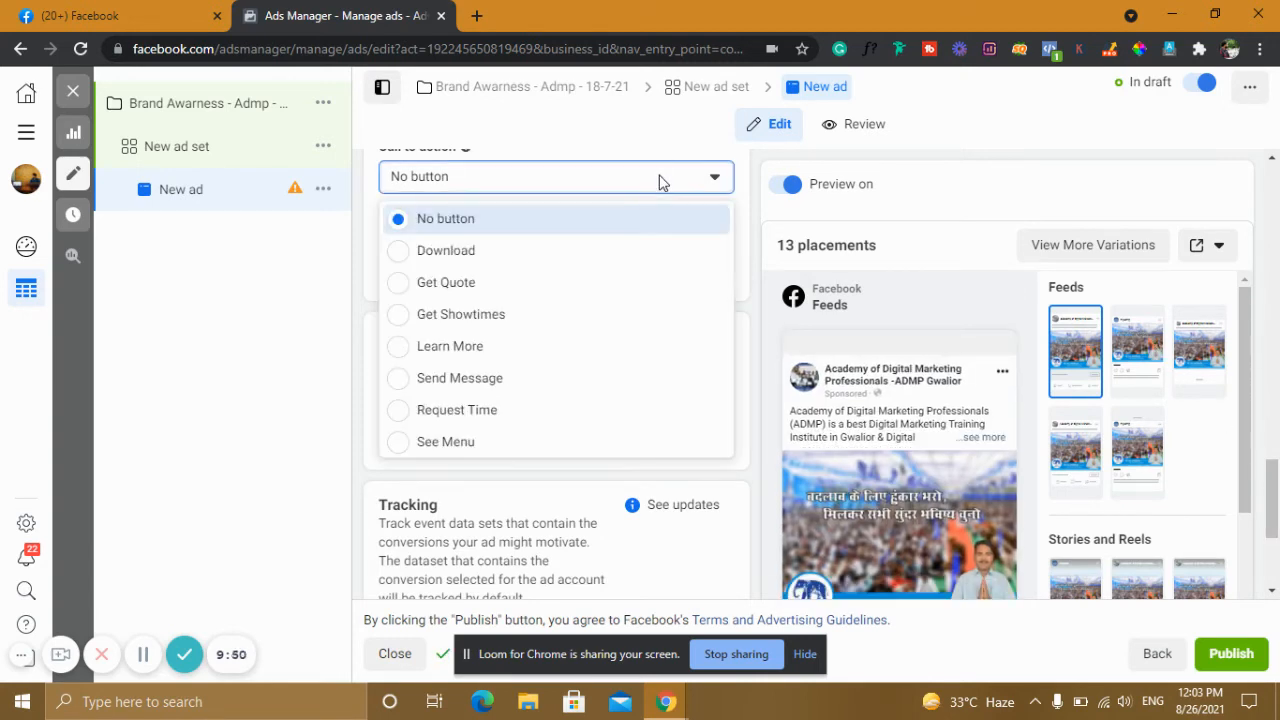
pyautogui.click(570, 346)
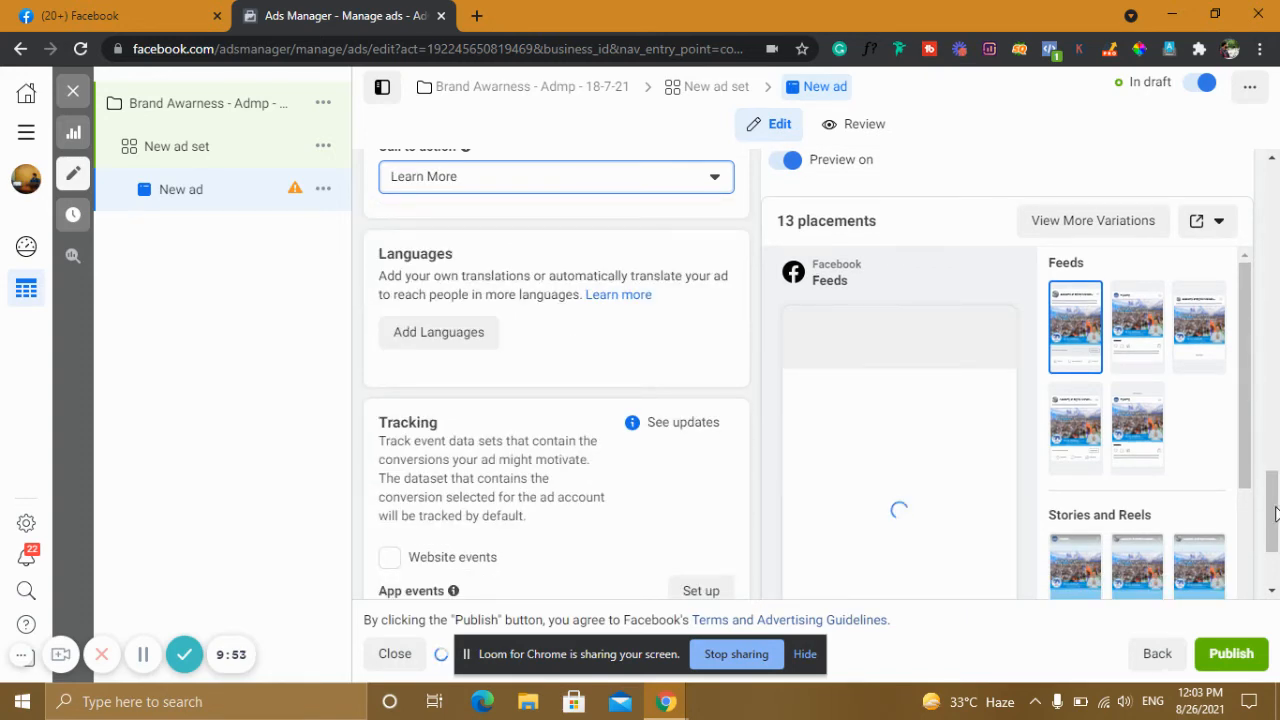
pyautogui.scroll(-2, 1274, 578)
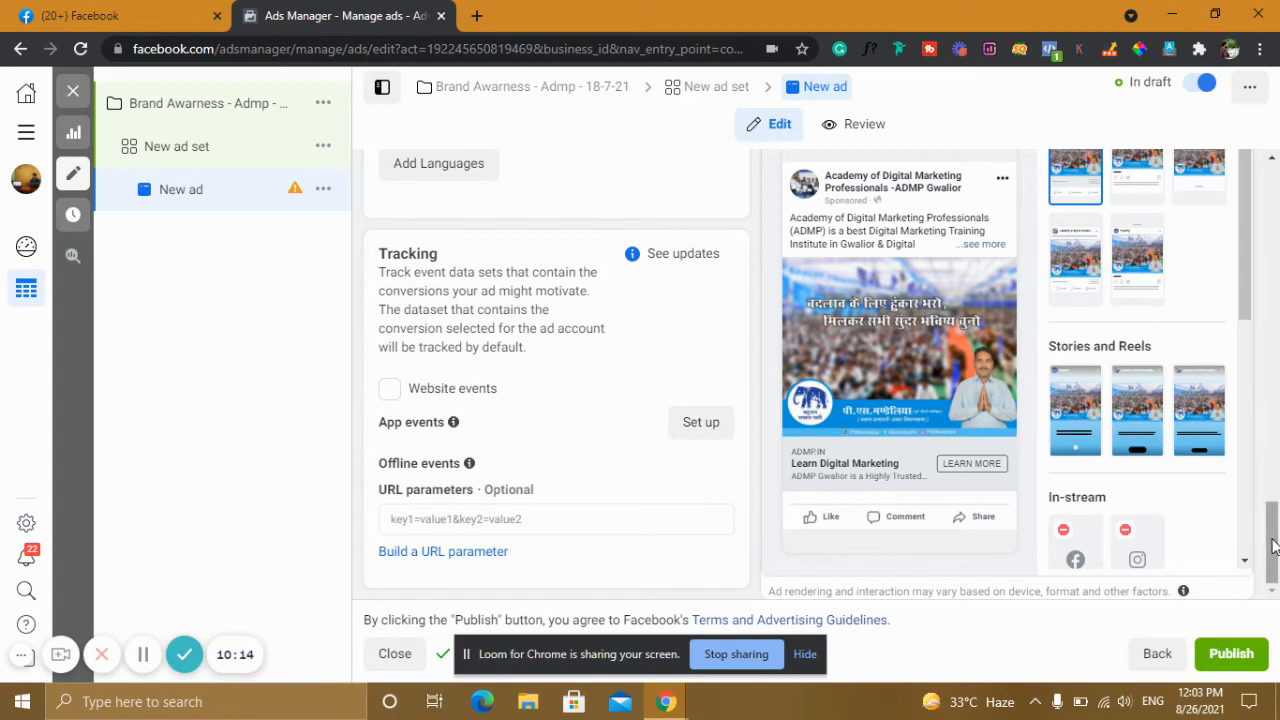
pyautogui.moveTo(1274, 533); pyautogui.dragTo(1274, 500)
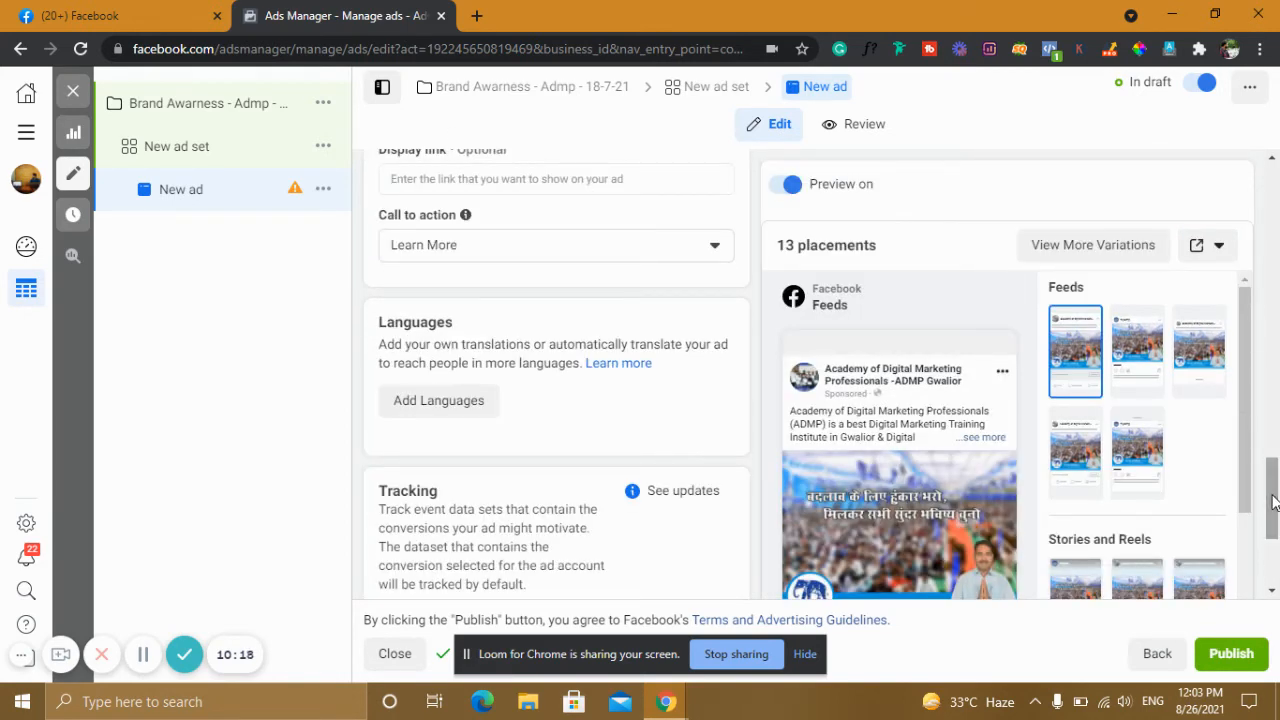
pyautogui.moveTo(1274, 500); pyautogui.dragTo(1274, 207)
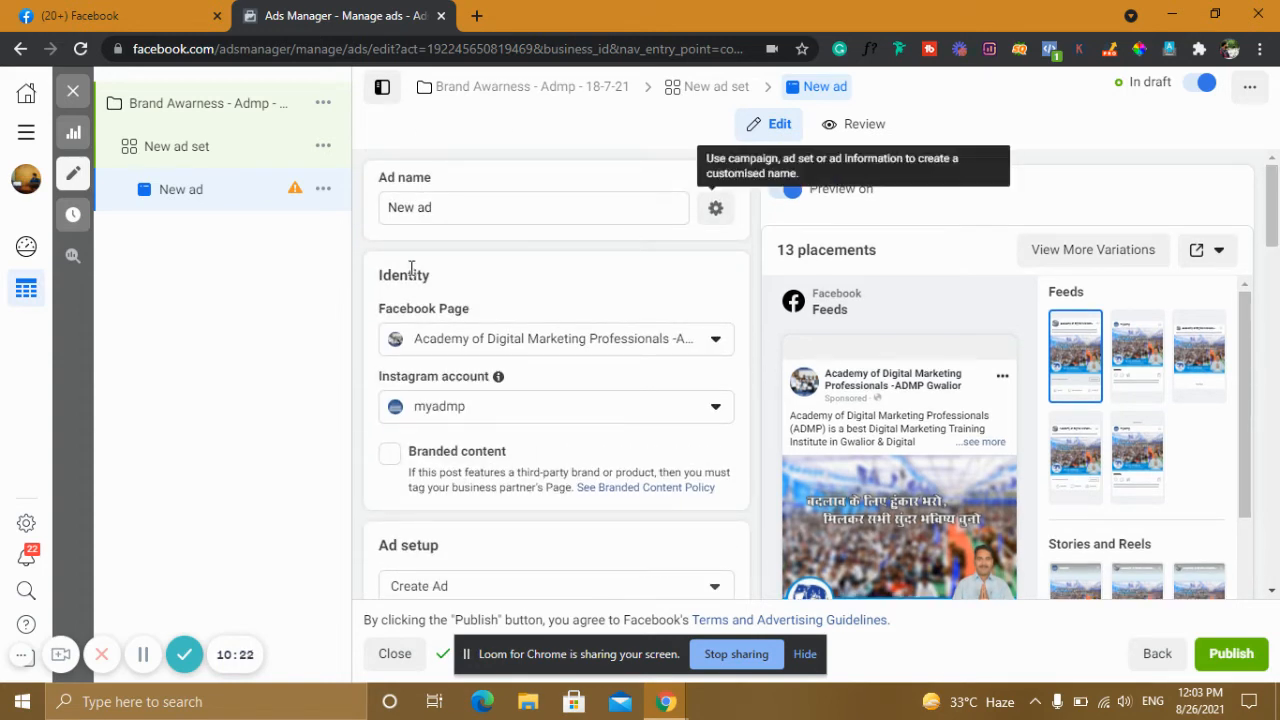
# Step: Open Events Manager from the All tools menu to view the account's pixel
pyautogui.click(27, 133)
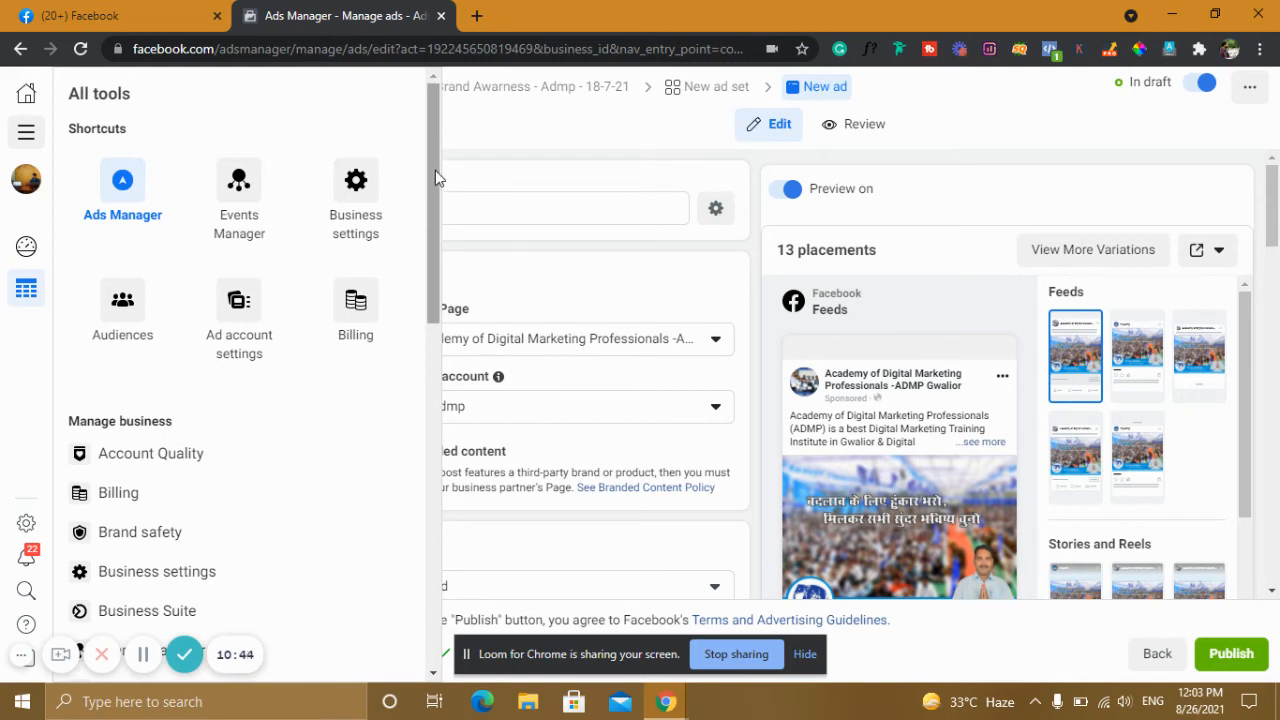
pyautogui.click(238, 188)
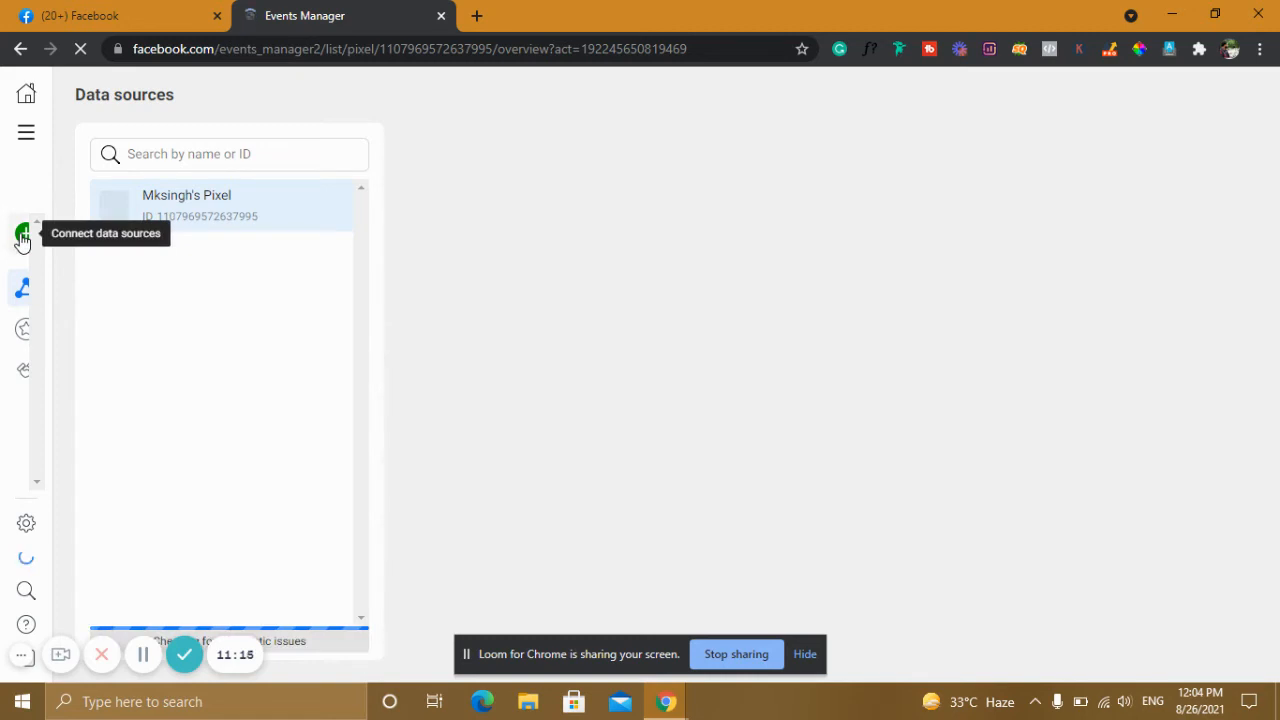
pyautogui.moveTo(22, 242)
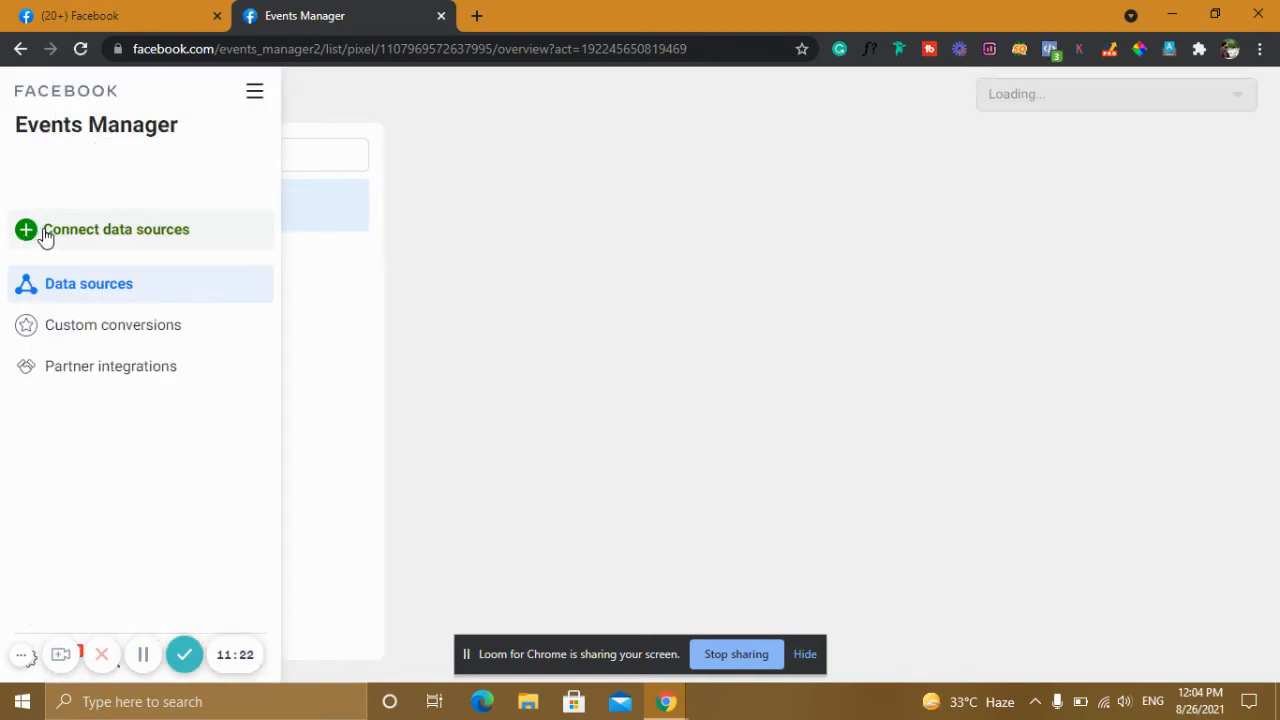
pyautogui.click(45, 233)
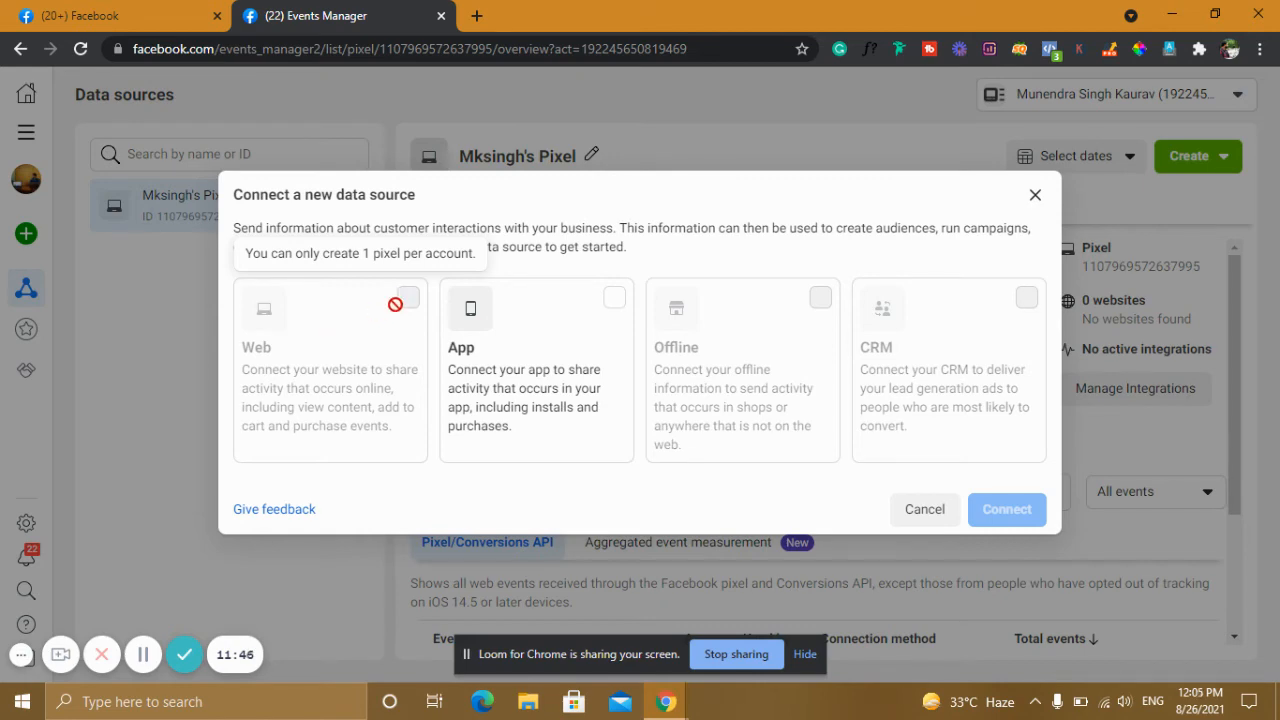
pyautogui.click(1035, 196)
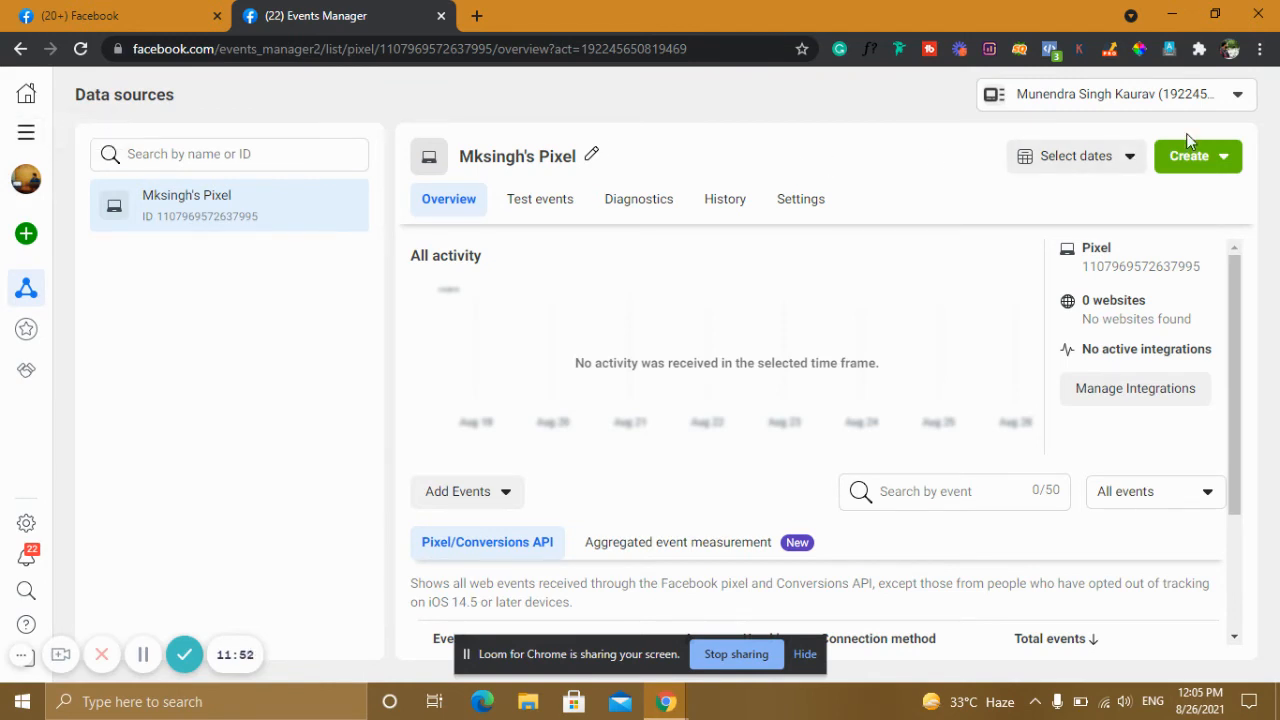
# Step: Switch Events Manager to another ad account with no data sources
pyautogui.click(1237, 96)
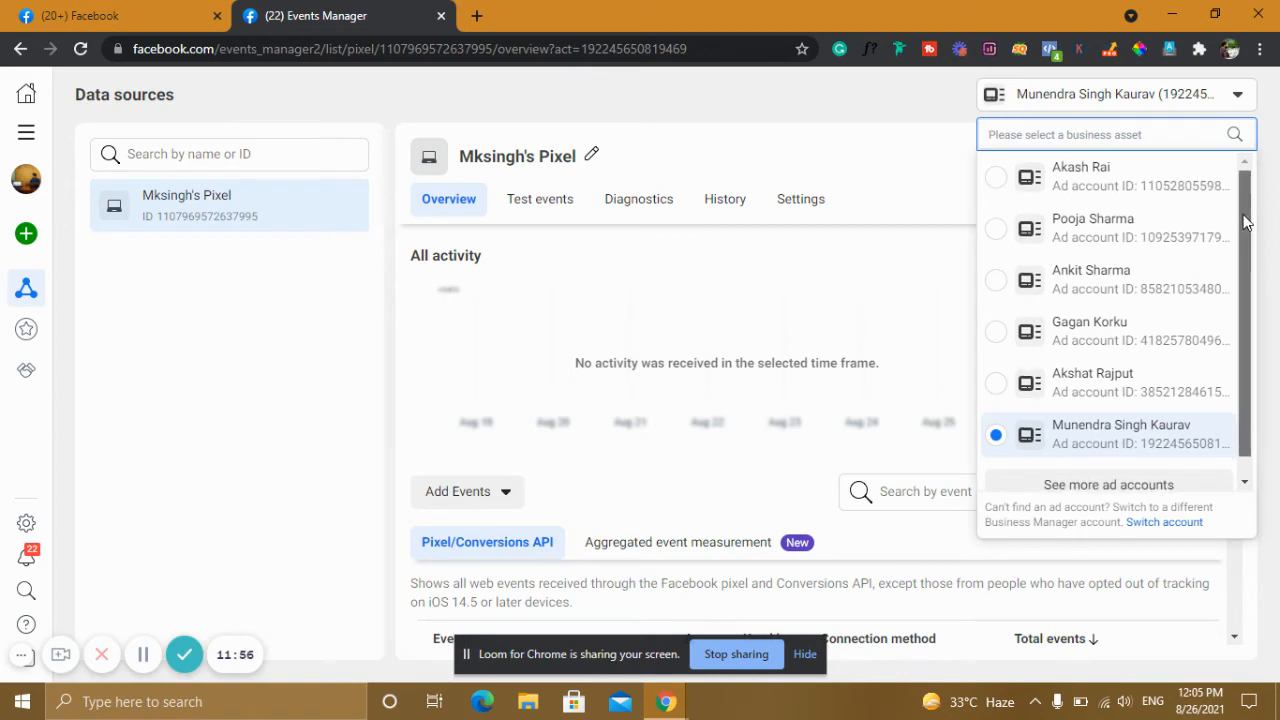
pyautogui.scroll(-1, 1240, 240)
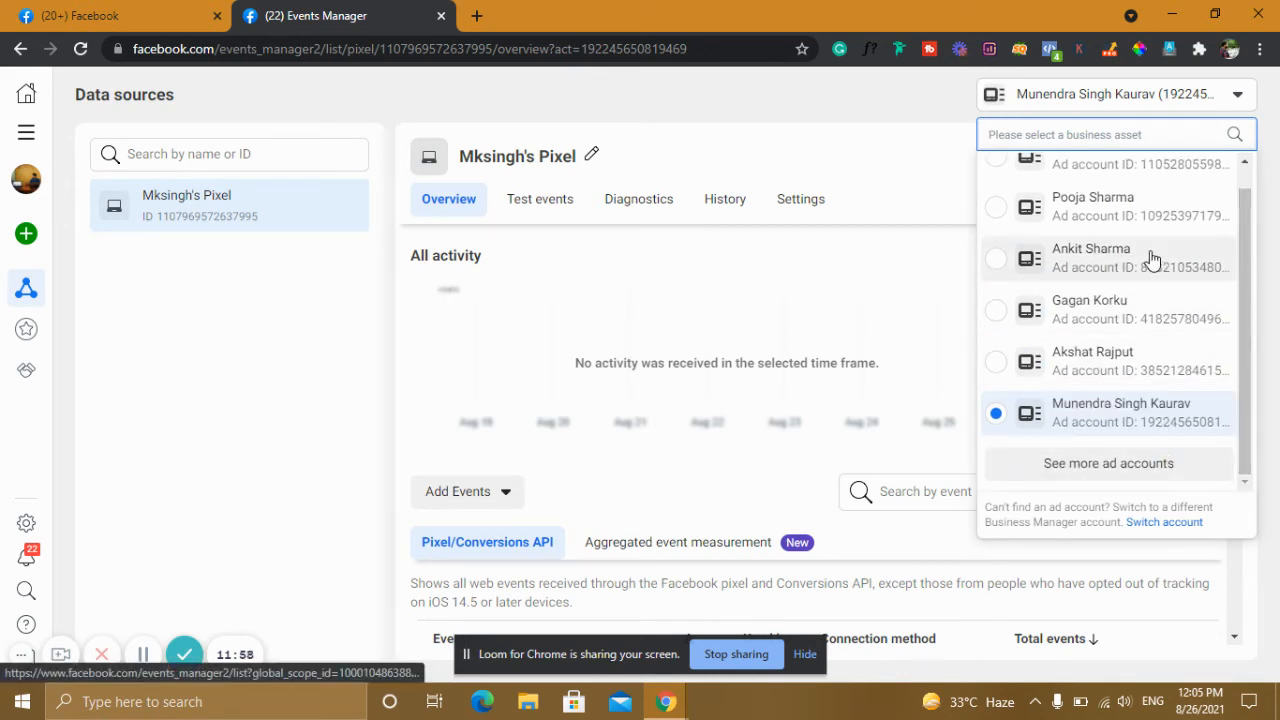
pyautogui.click(1174, 208)
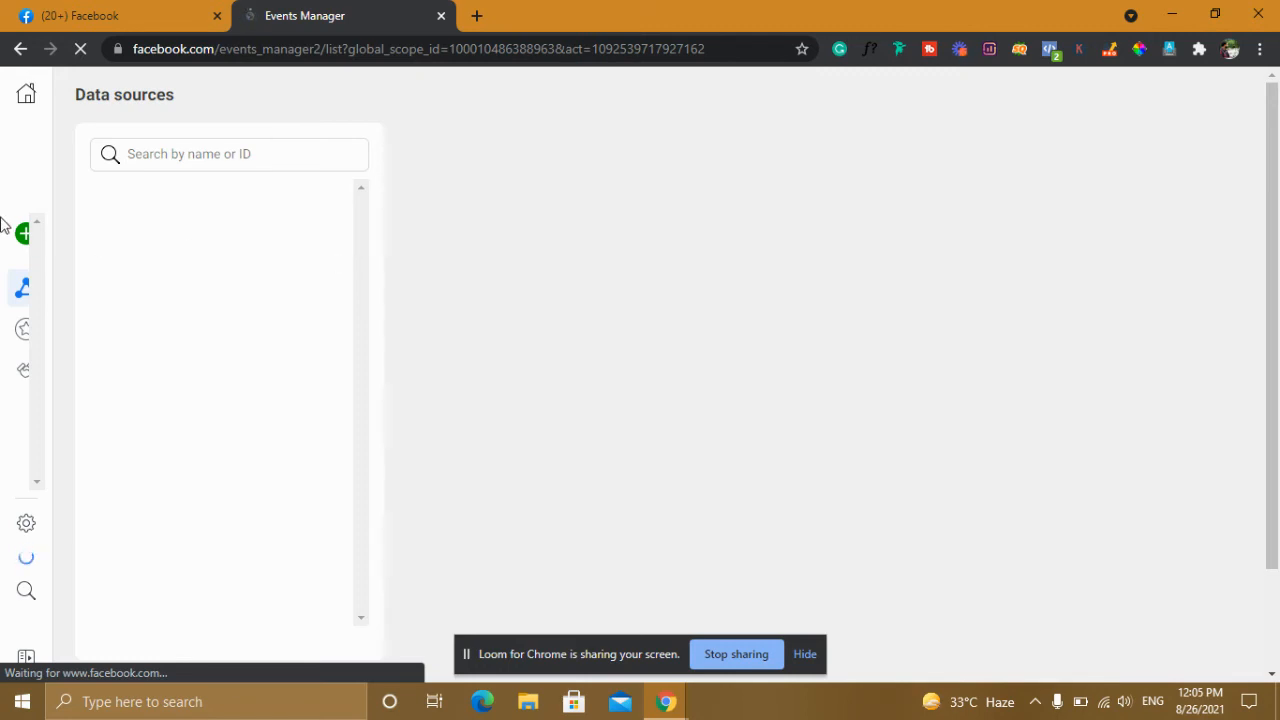
pyautogui.moveTo(23, 232)
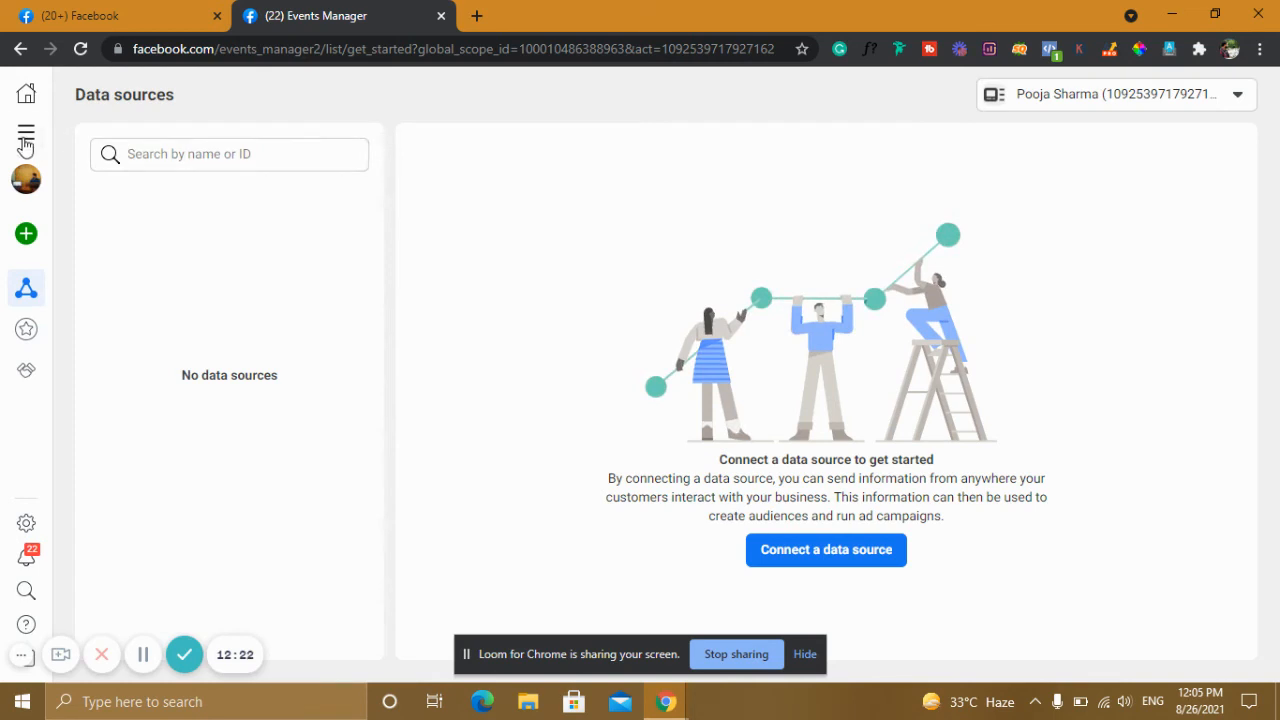
# Step: Connect a new Web data source using Facebook pixel, advancing to the naming step
pyautogui.click(885, 563)
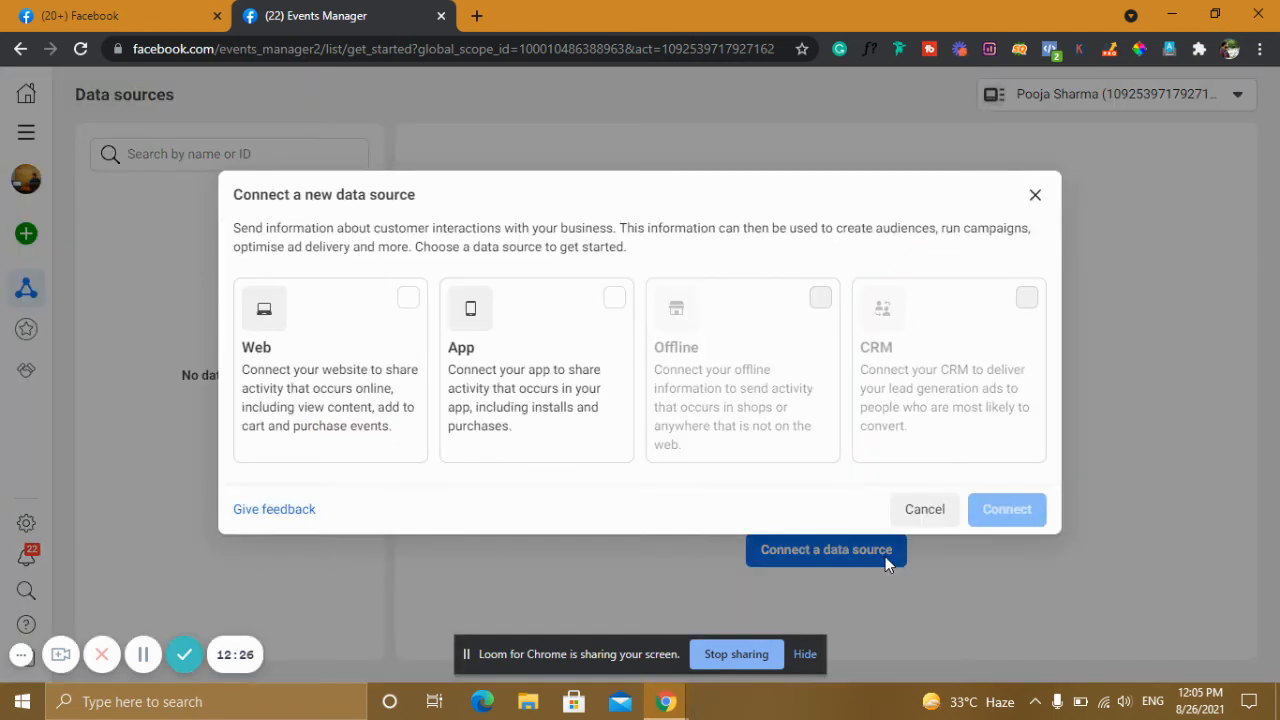
pyautogui.click(407, 299)
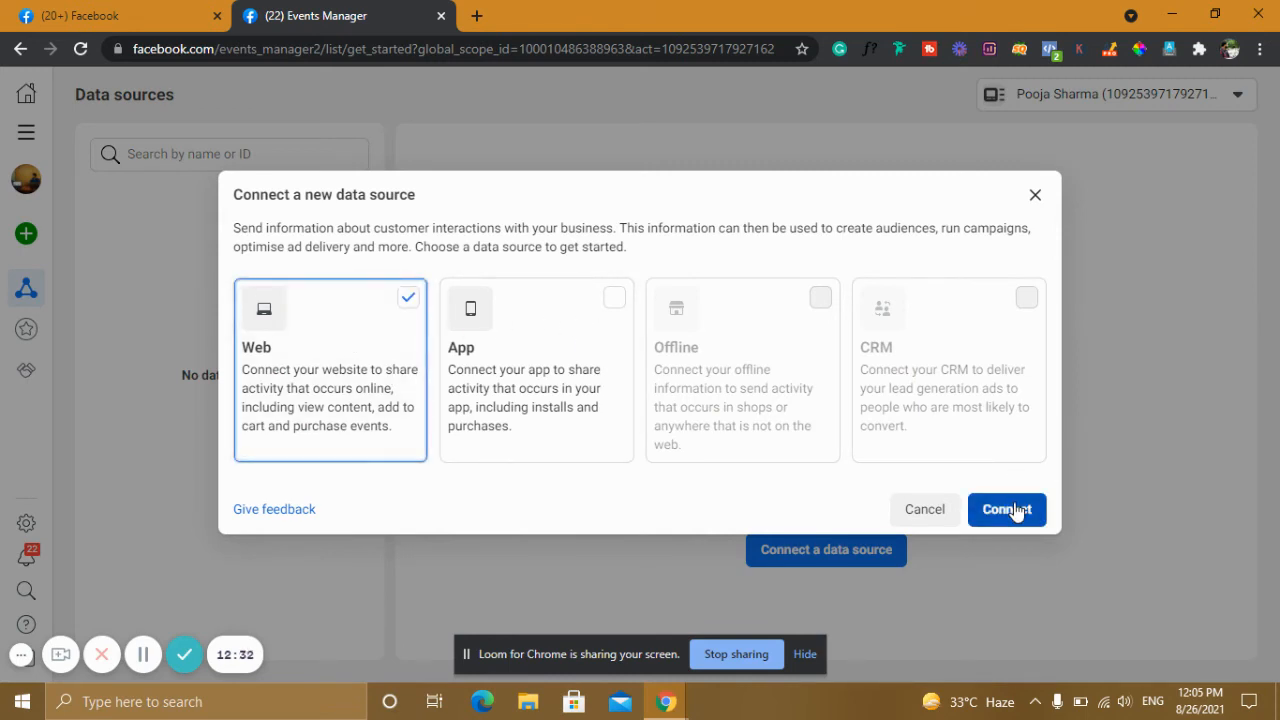
pyautogui.click(1015, 511)
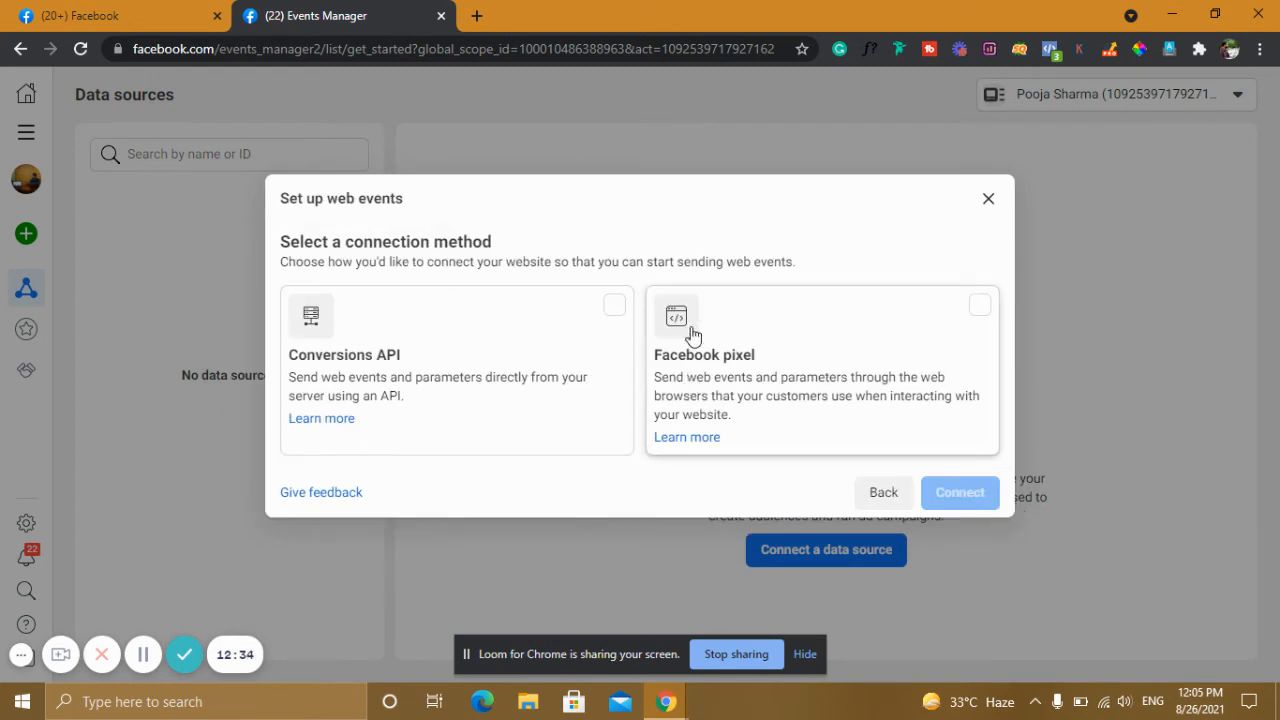
pyautogui.click(980, 311)
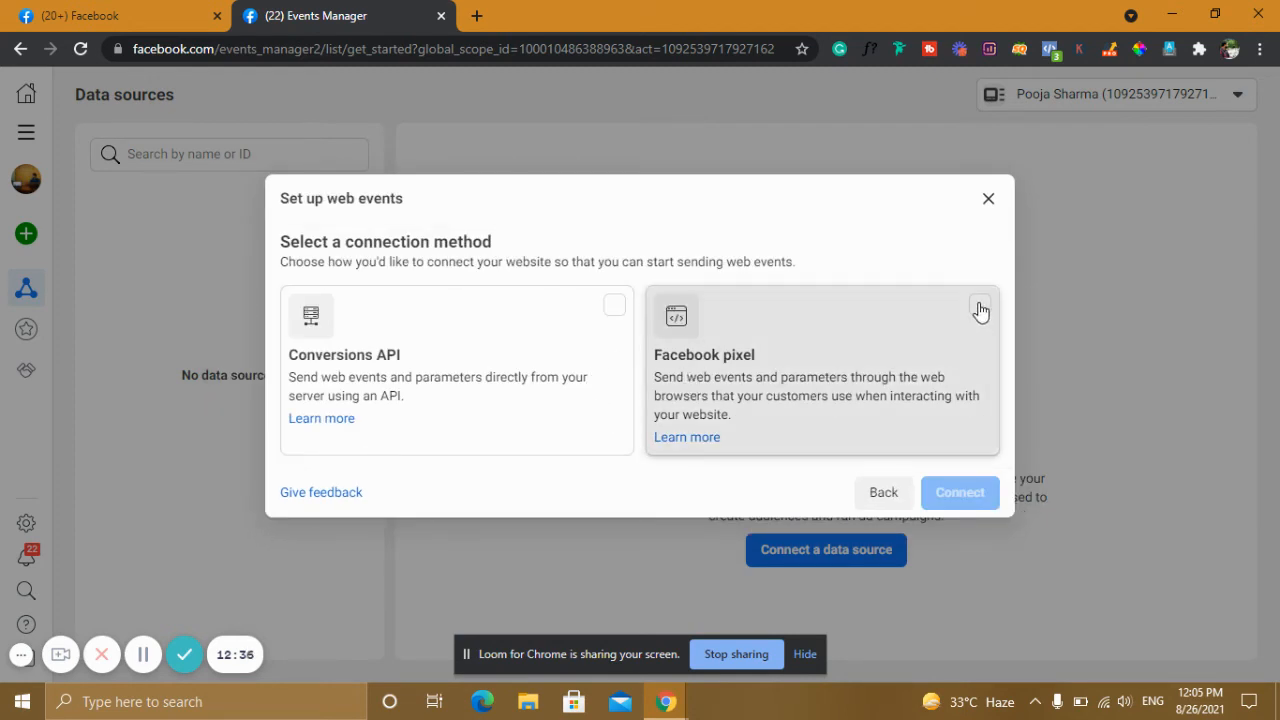
pyautogui.click(955, 493)
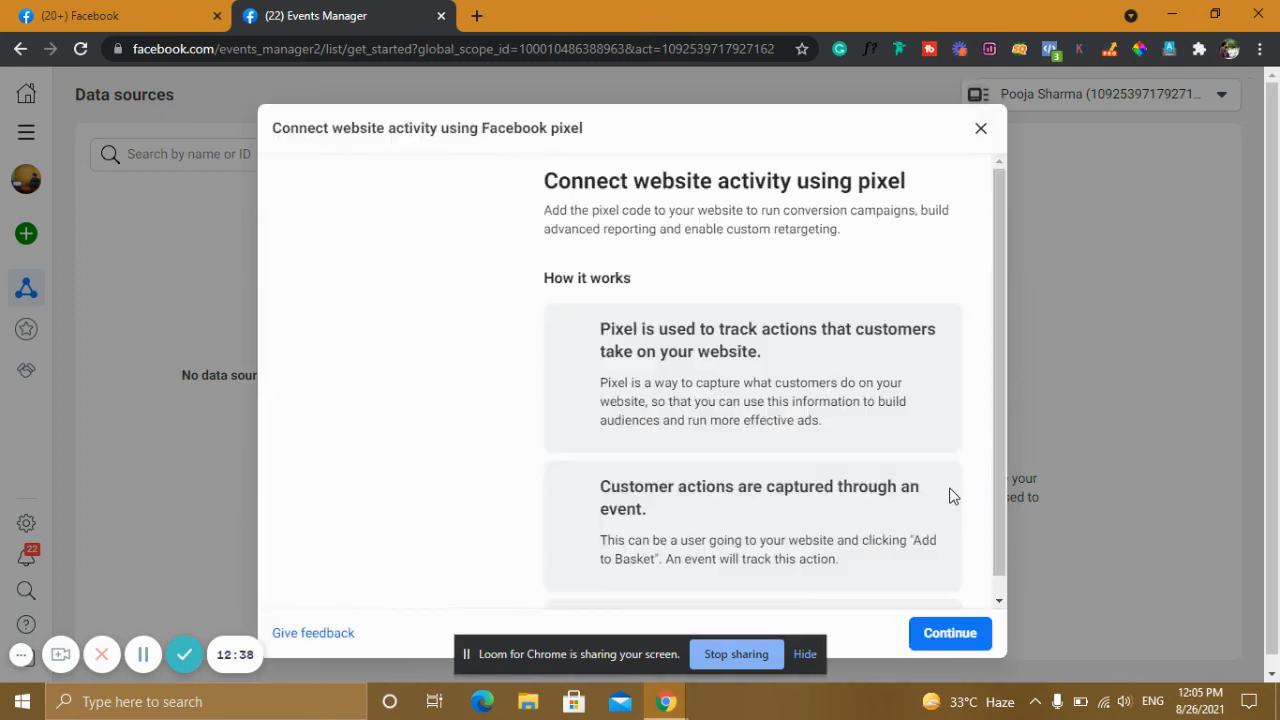
pyautogui.click(945, 637)
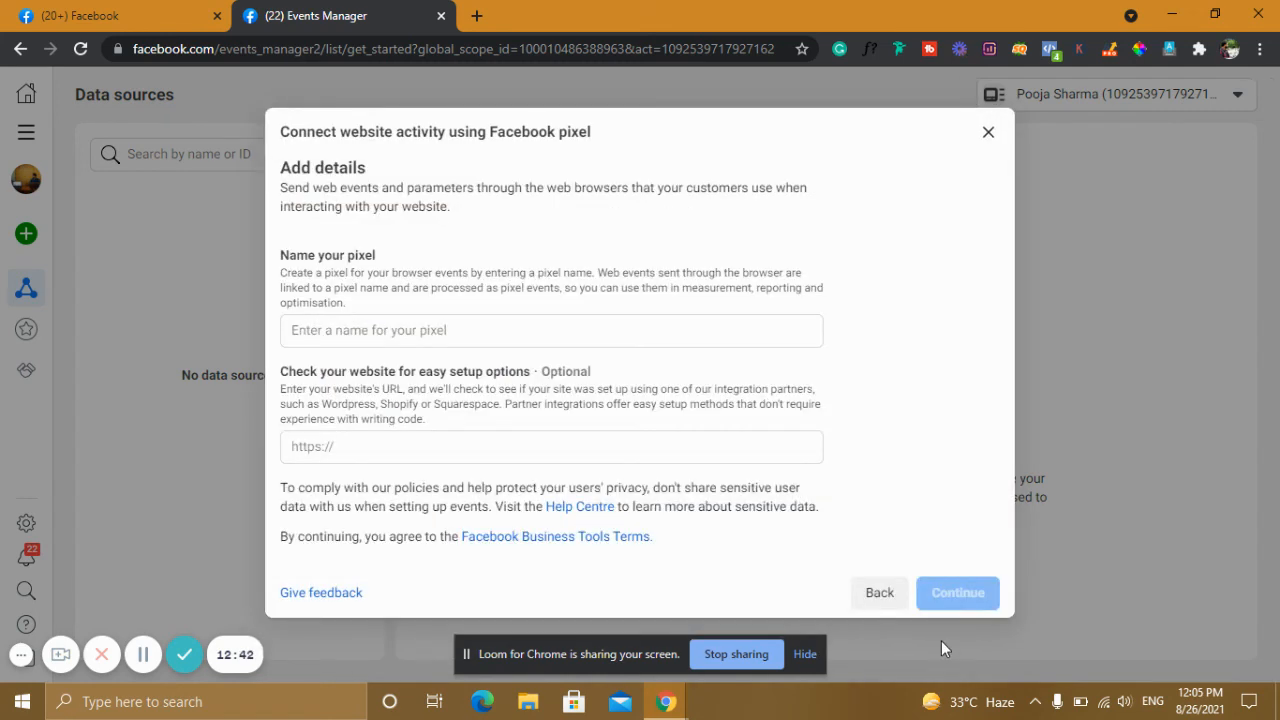
# Step: Name the new pixel and create it
pyautogui.click(447, 335)
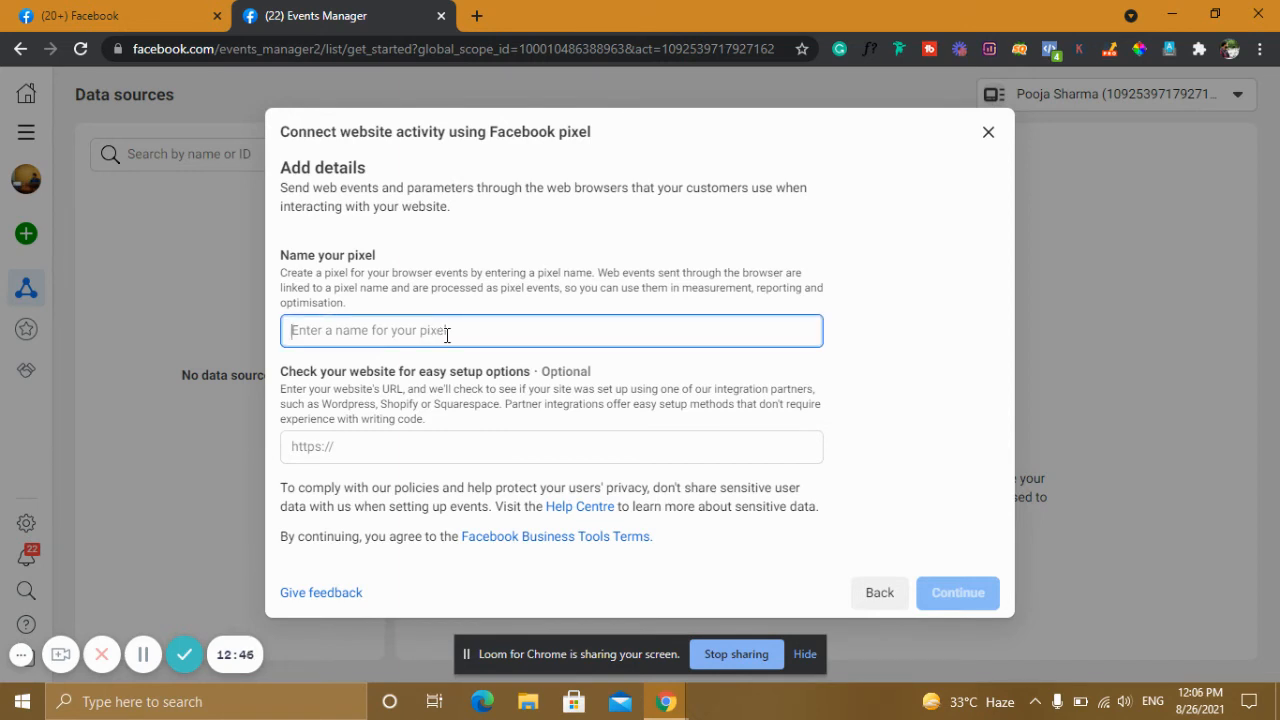
pyautogui.write('Su')
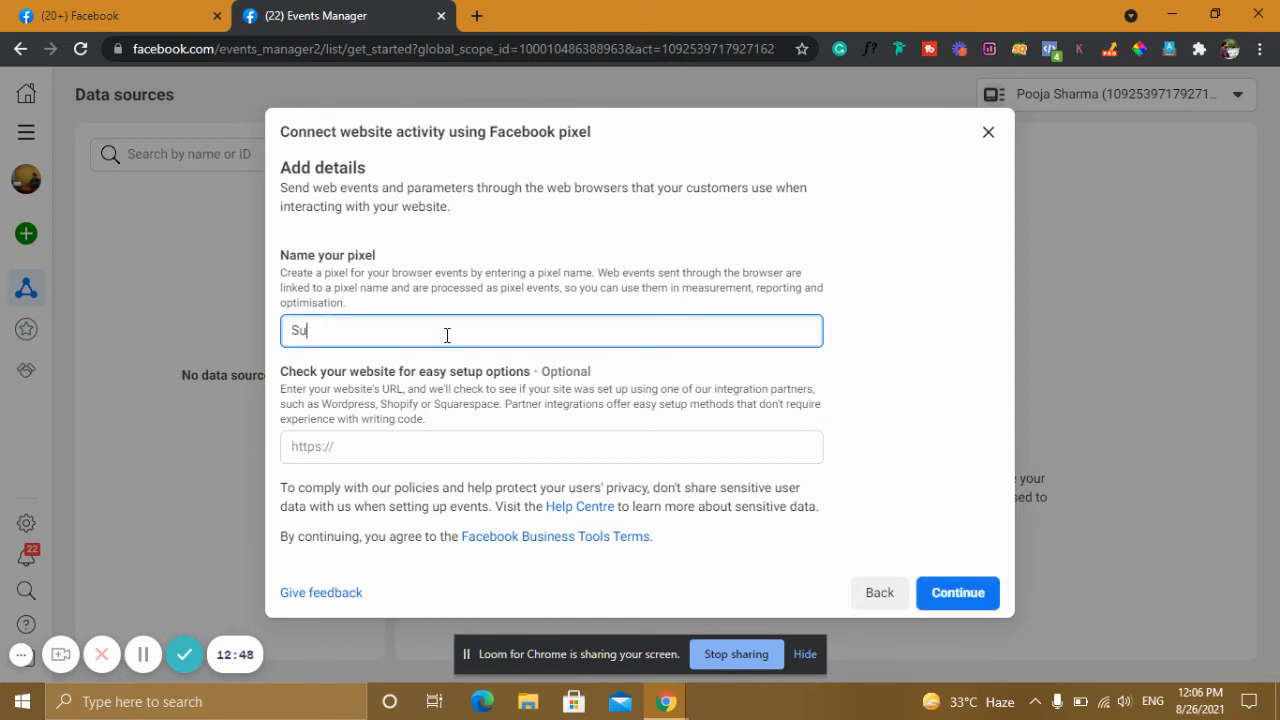
pyautogui.write('mit Pixel')
pyautogui.click(968, 596)
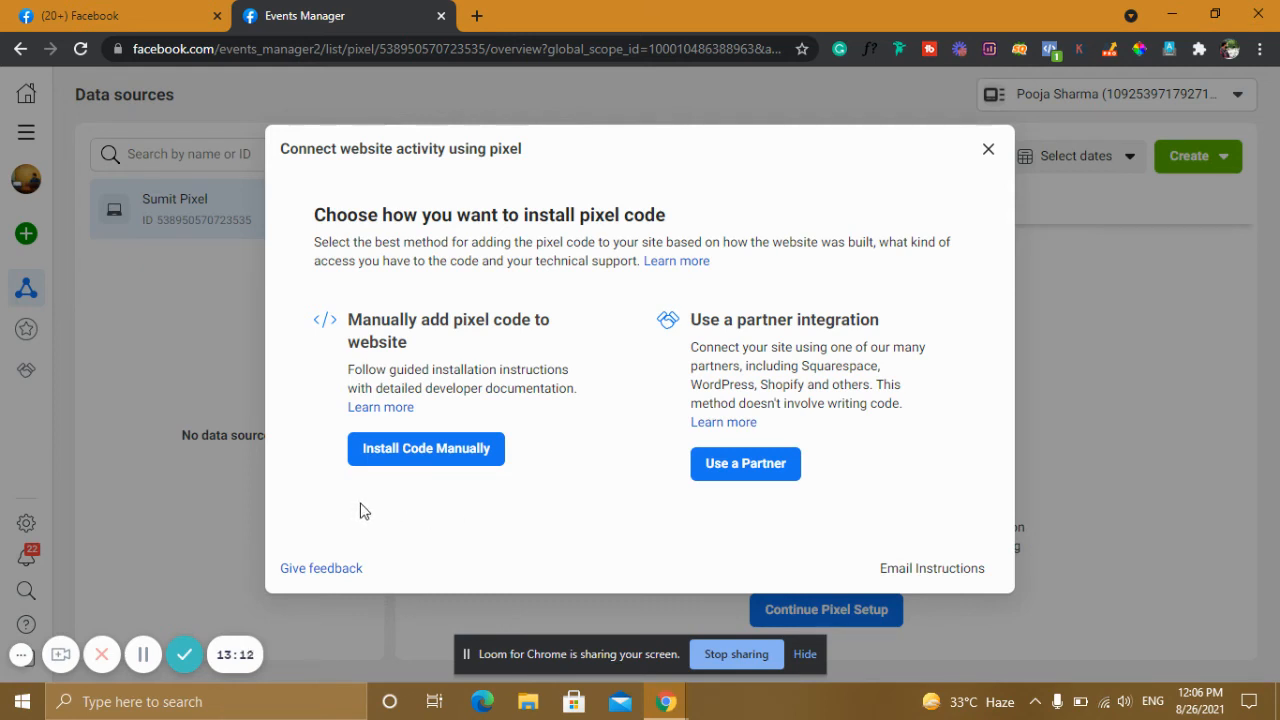
# Step: Choose manual code installation, copy the pixel base code, and open a blank tab
pyautogui.click(474, 455)
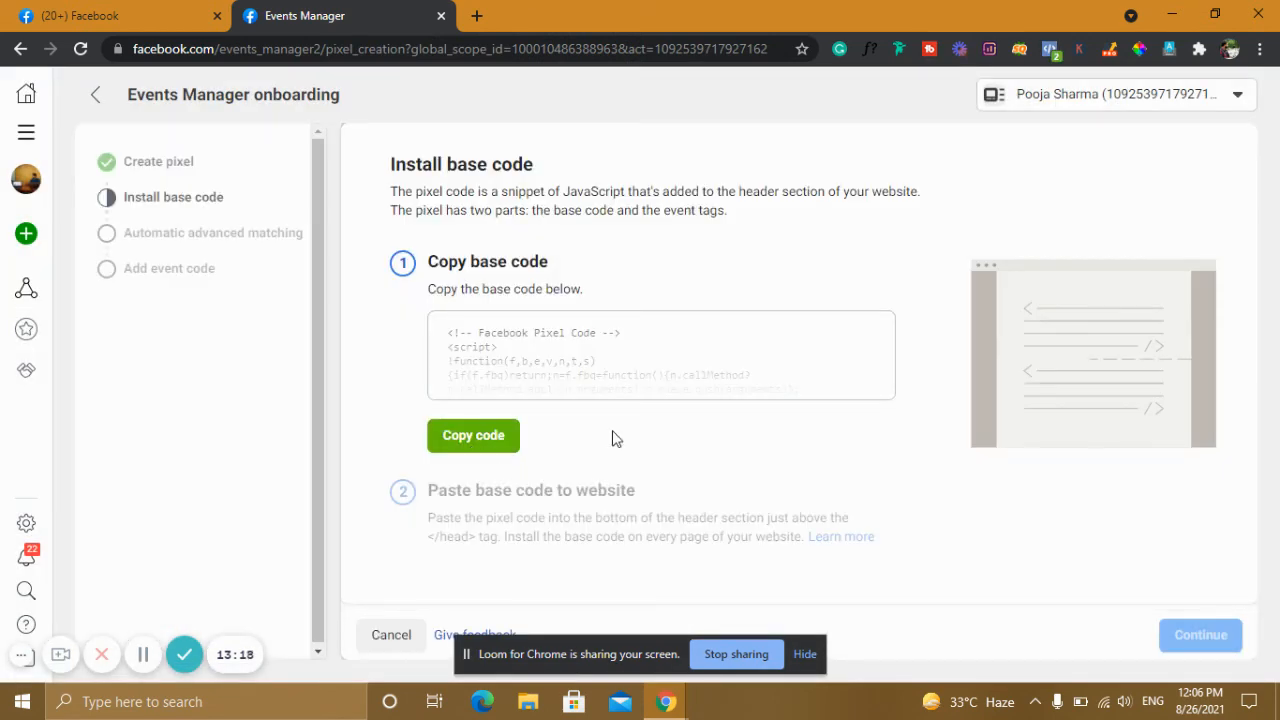
pyautogui.click(481, 448)
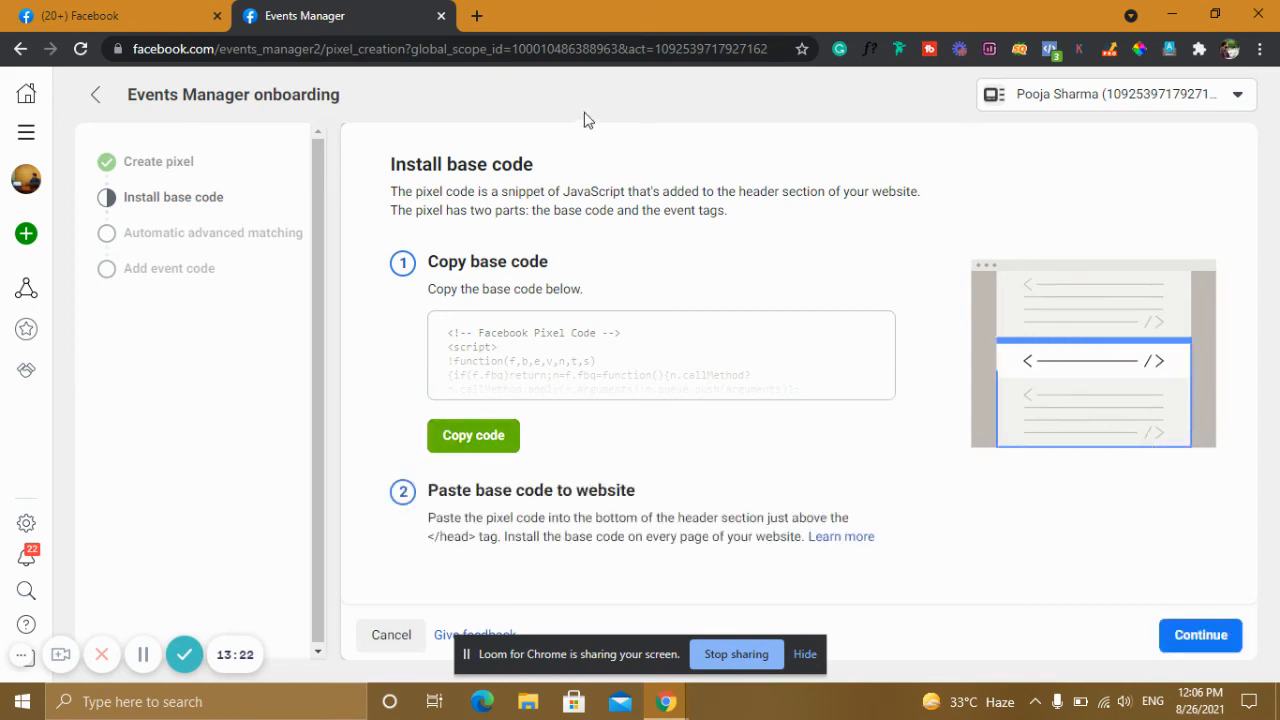
pyautogui.click(477, 16)
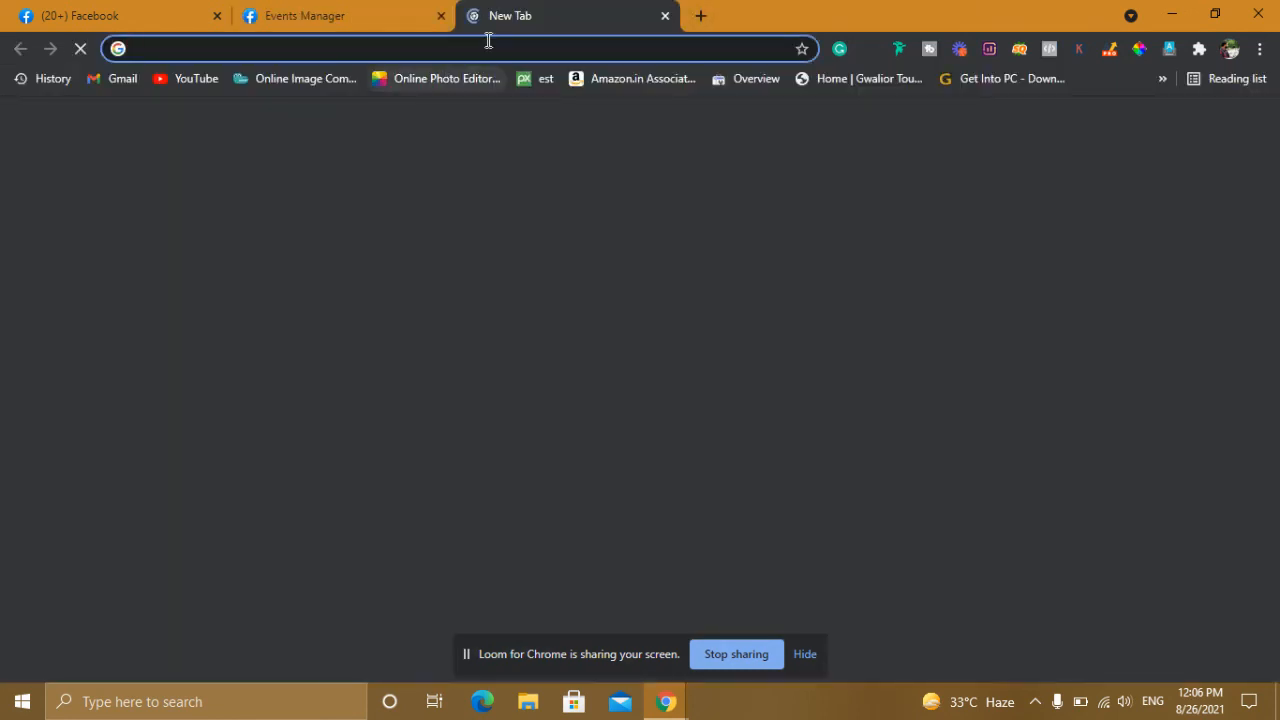
# Step: Go to the RentalBuddy site's wp-admin login page
pyautogui.write('s')
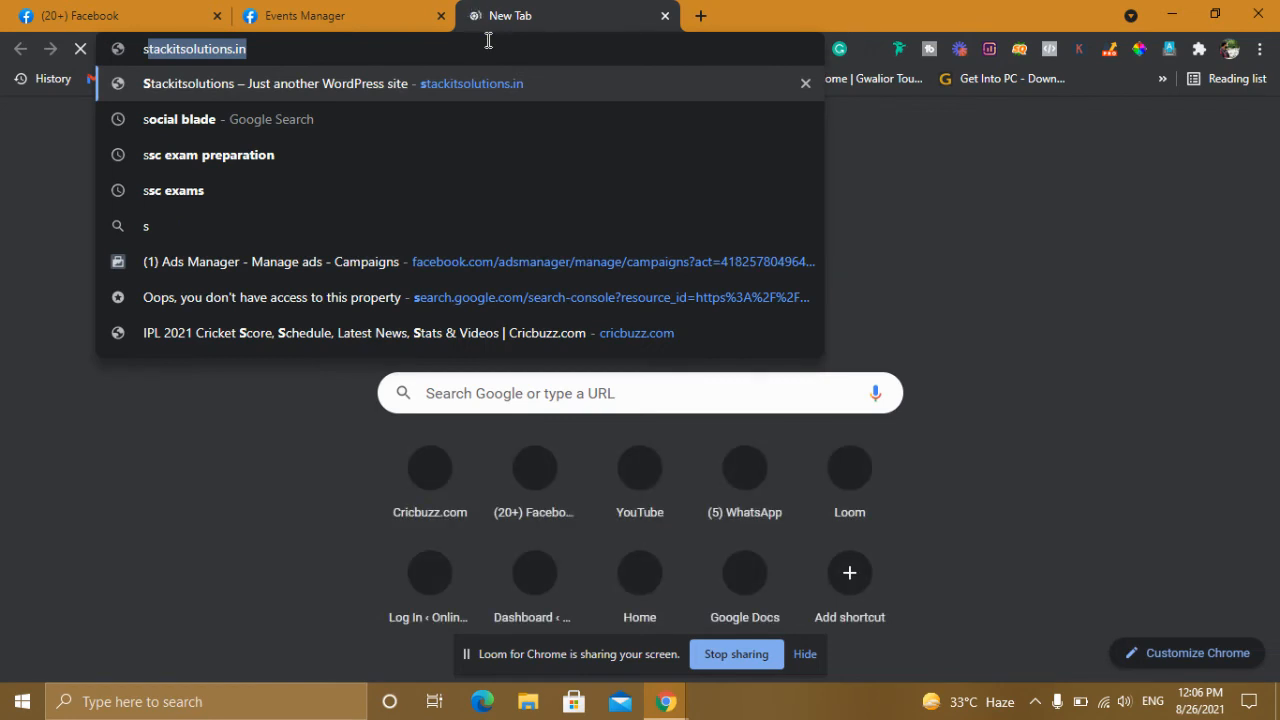
pyautogui.press('BackSpace')
pyautogui.press('BackSpace')
pyautogui.write('ren')
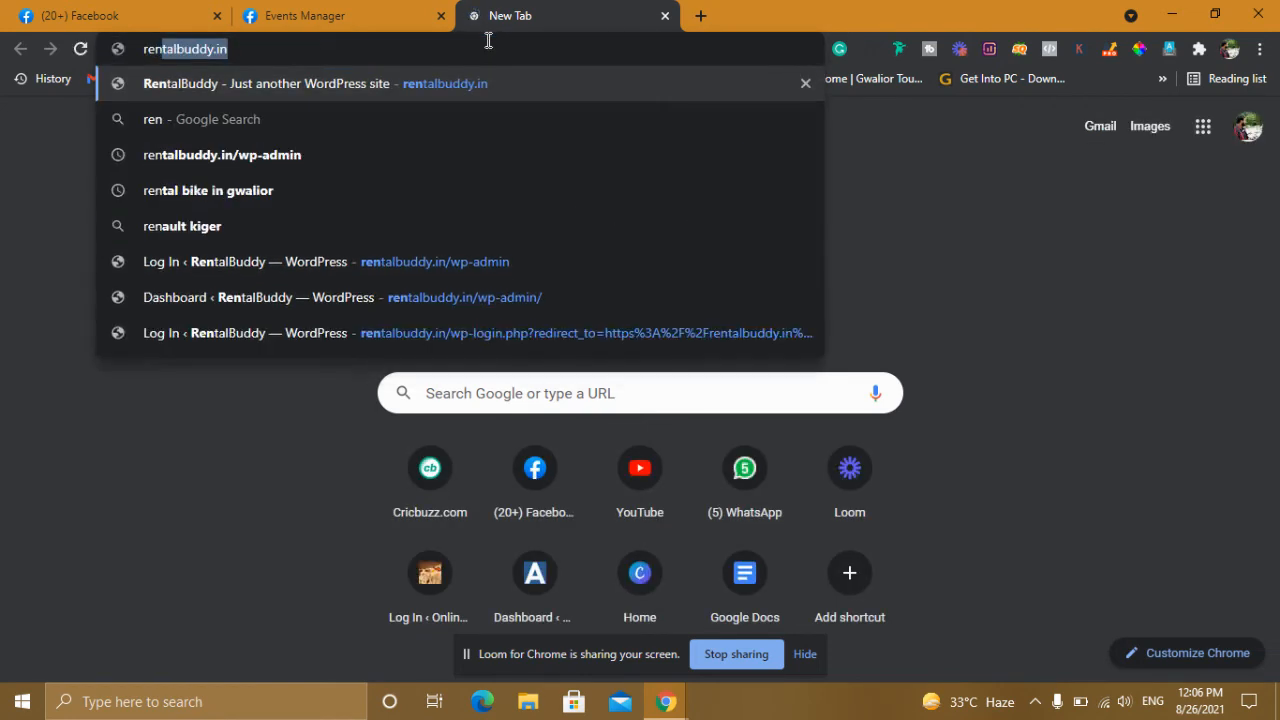
pyautogui.click(389, 297)
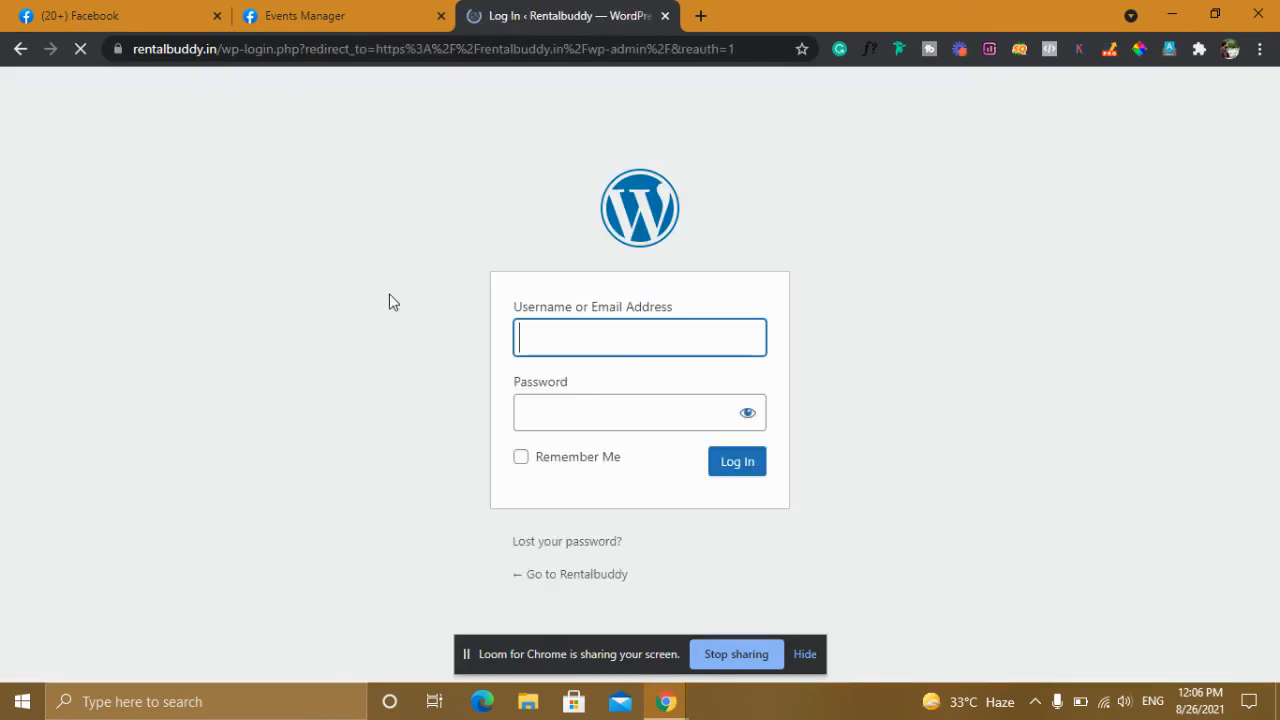
# Step: Log in with the admin username and password to reach the Dashboard
pyautogui.click(667, 350)
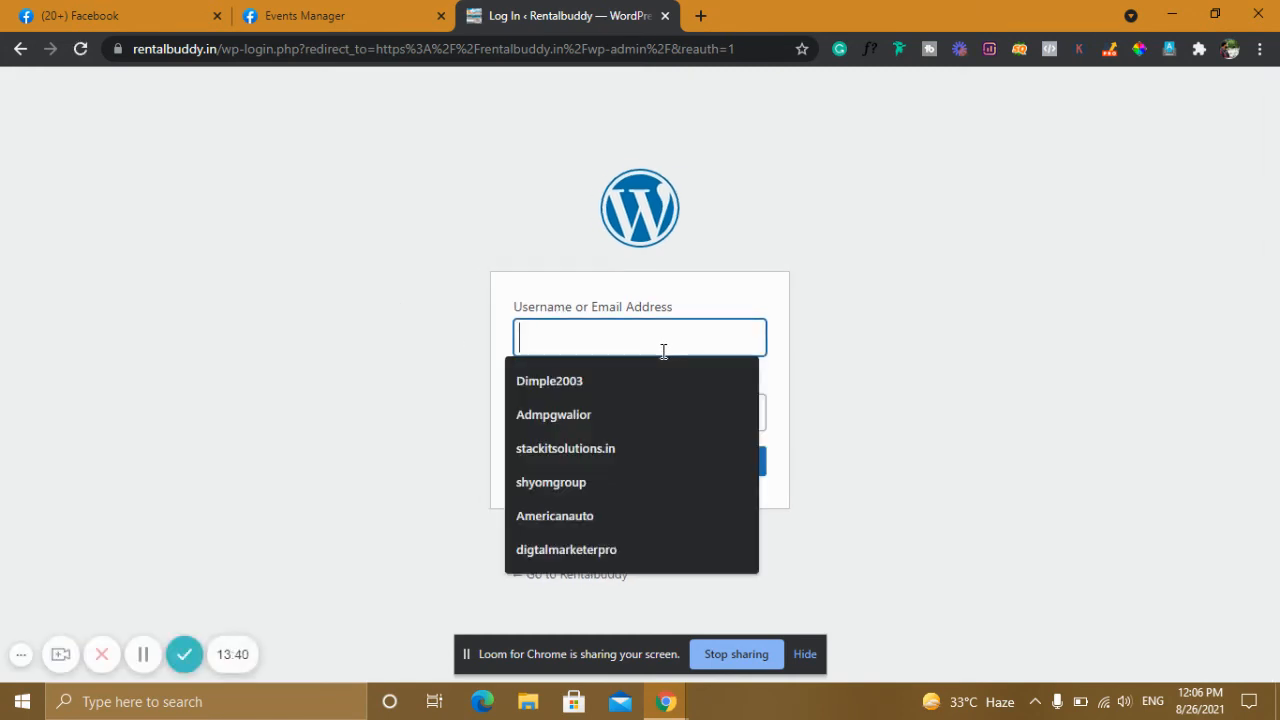
pyautogui.click(827, 341)
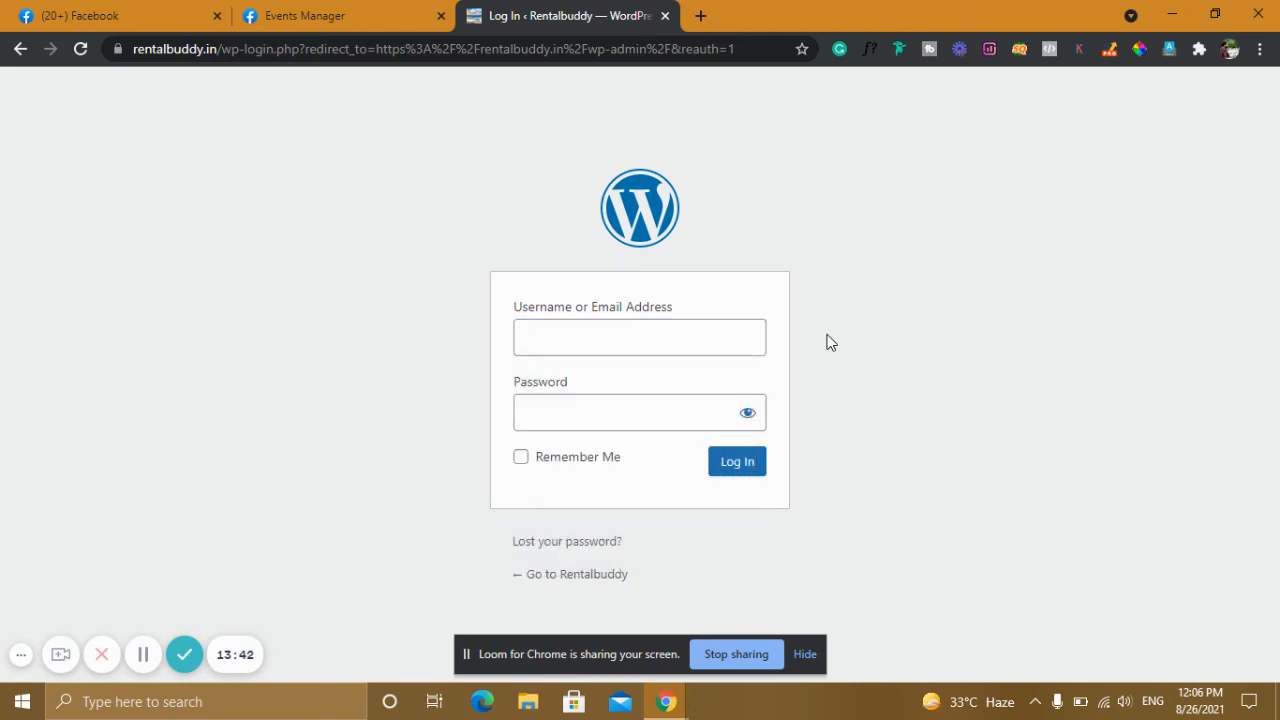
pyautogui.click(669, 346)
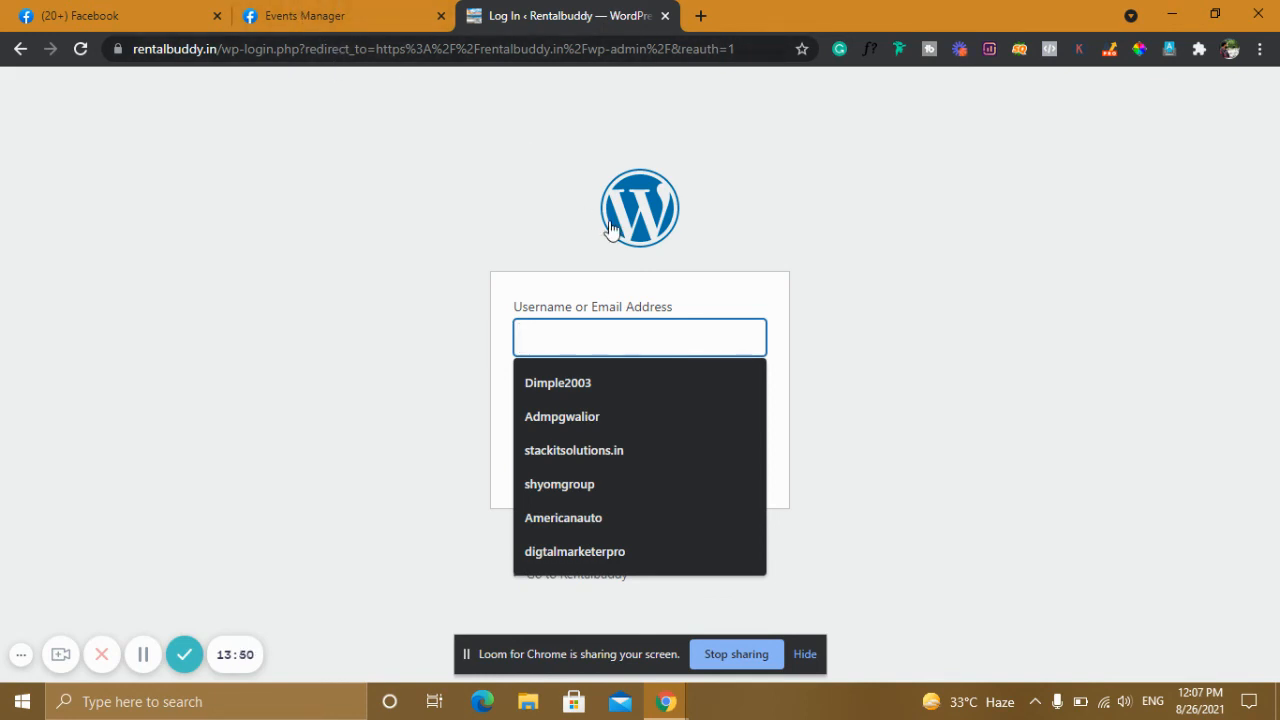
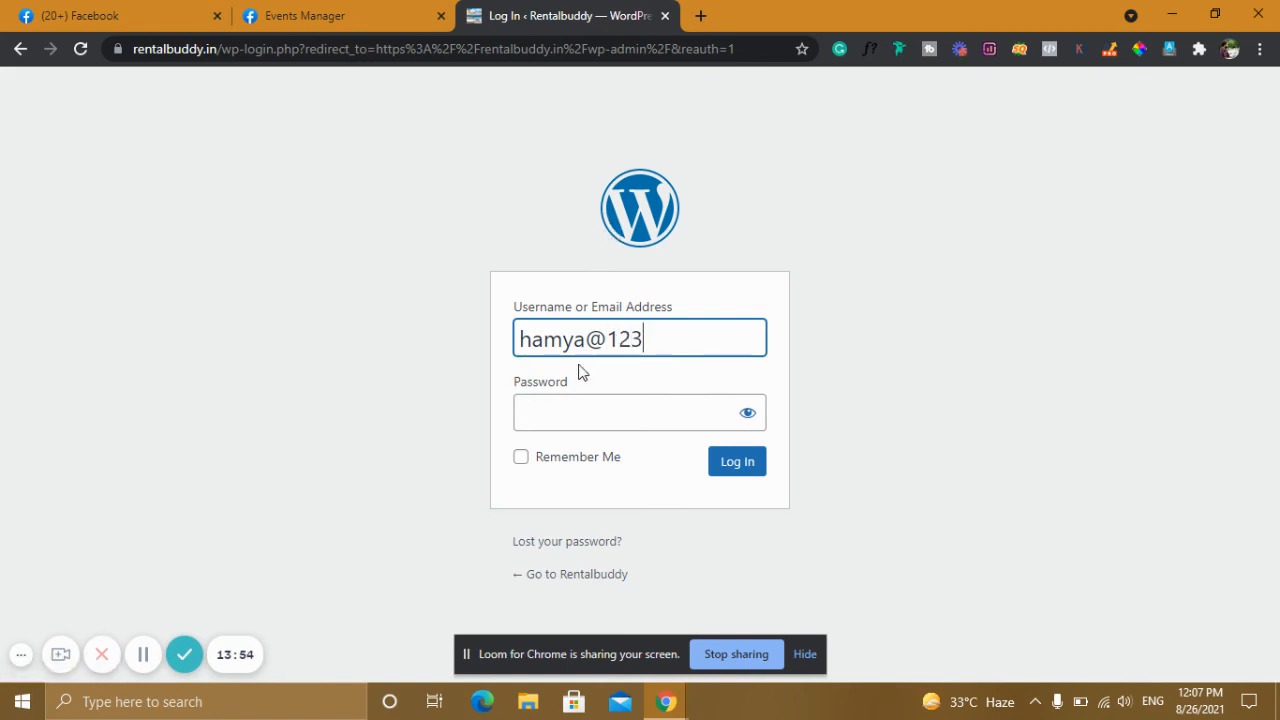
pyautogui.click(568, 421)
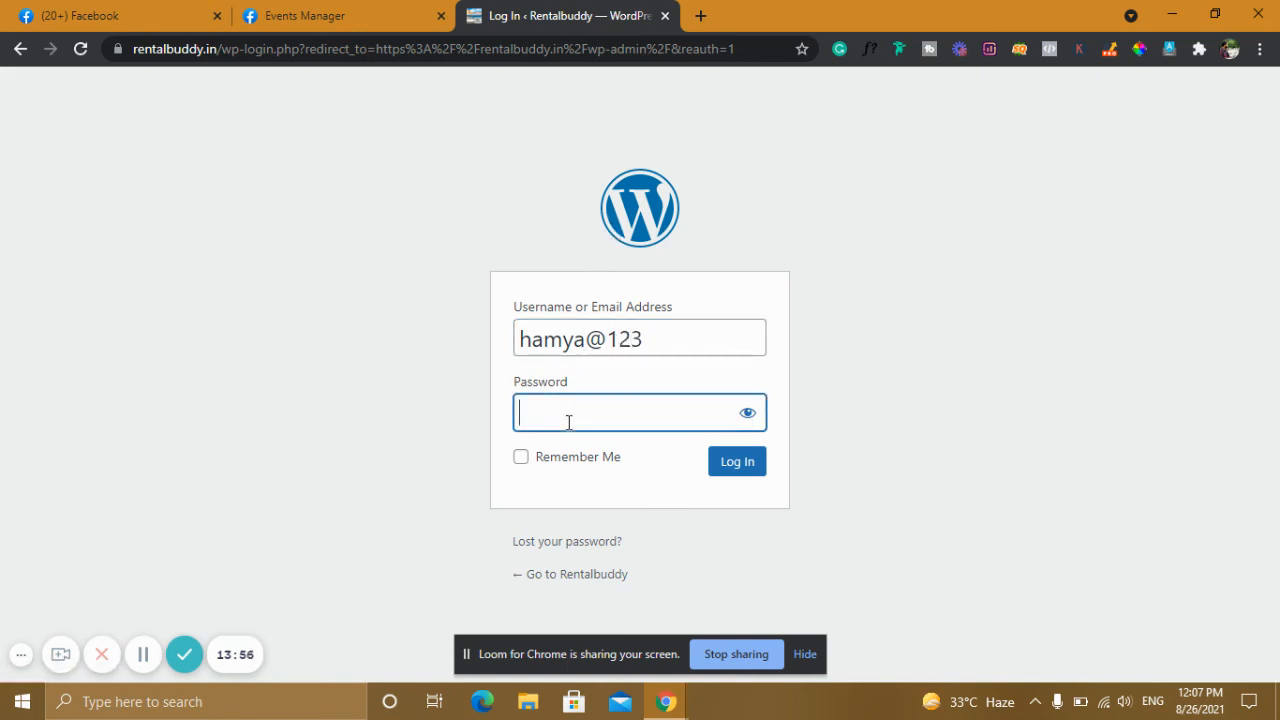
pyautogui.click(728, 468)
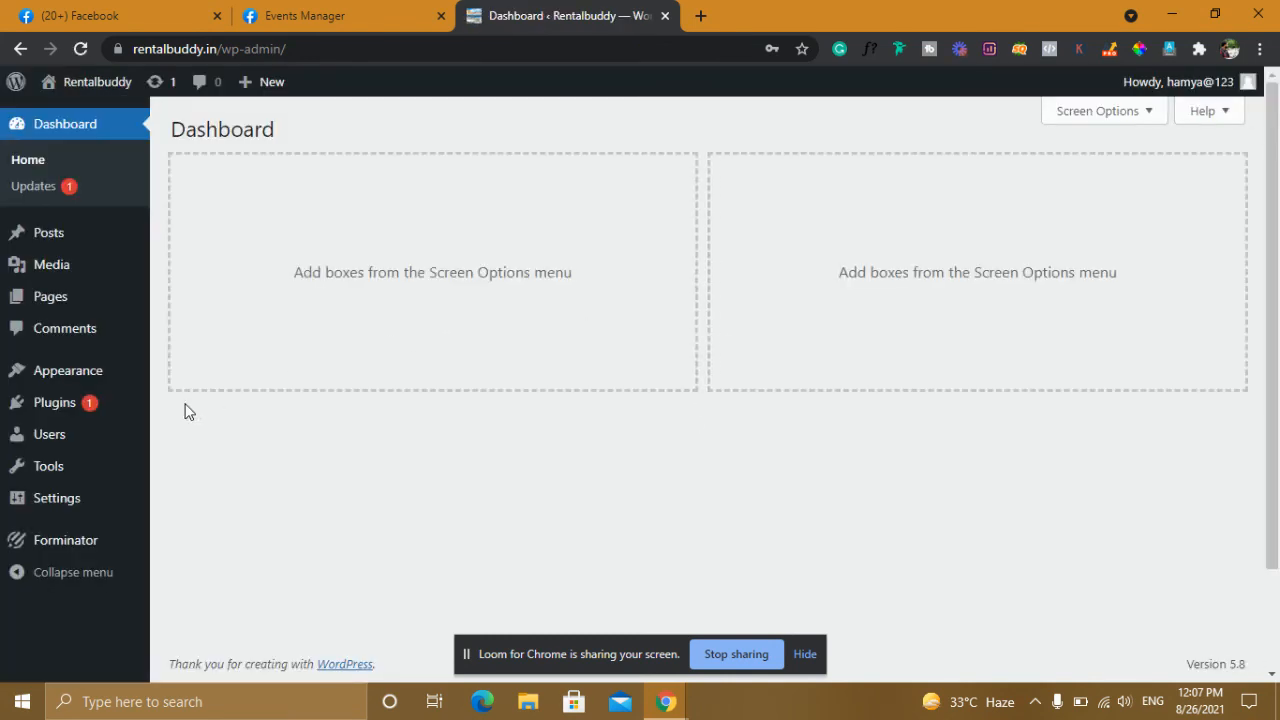
# Step: Open the Astra theme's header.php in the Theme Editor, accepting the editing warning
pyautogui.moveTo(87, 385)
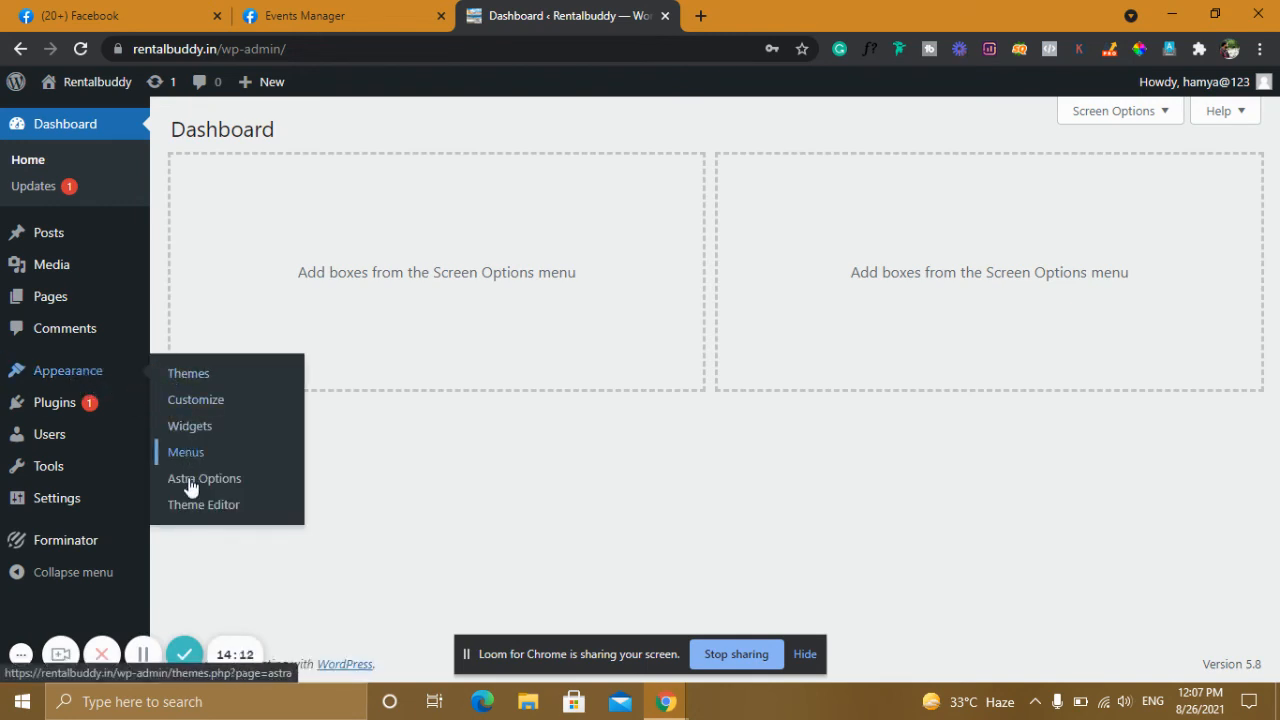
pyautogui.click(196, 512)
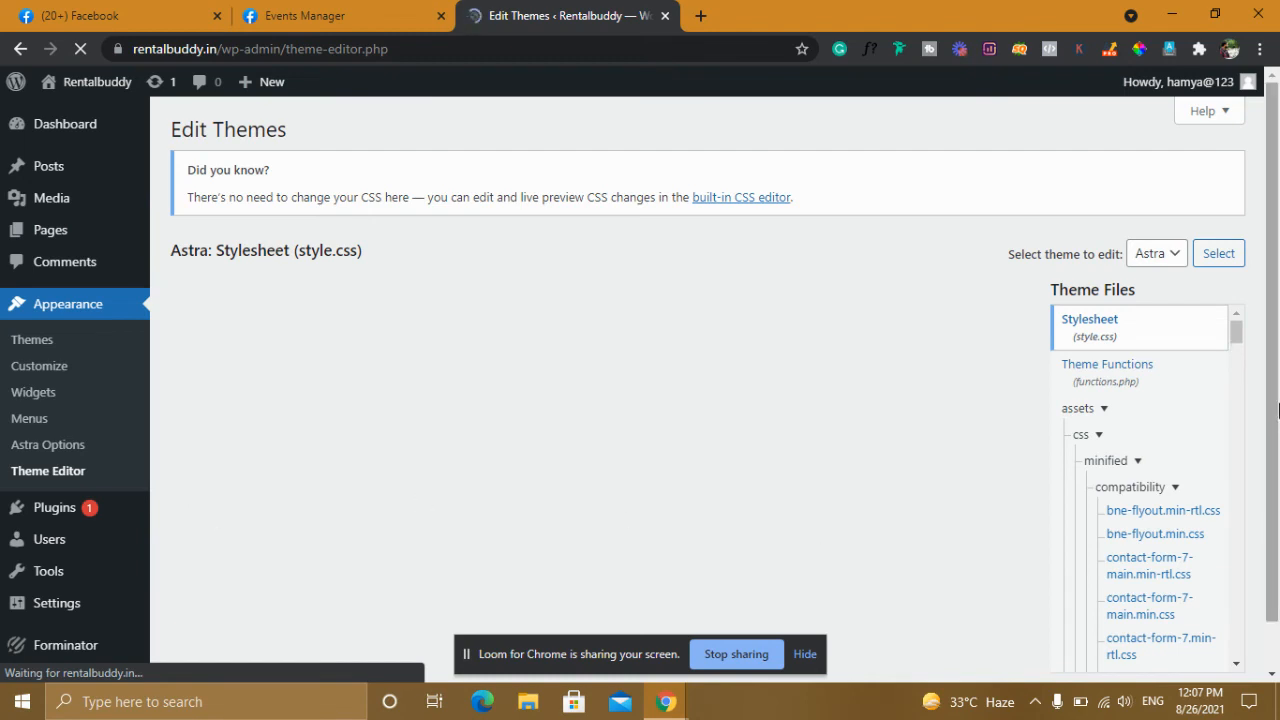
pyautogui.scroll(-1, 1272, 405)
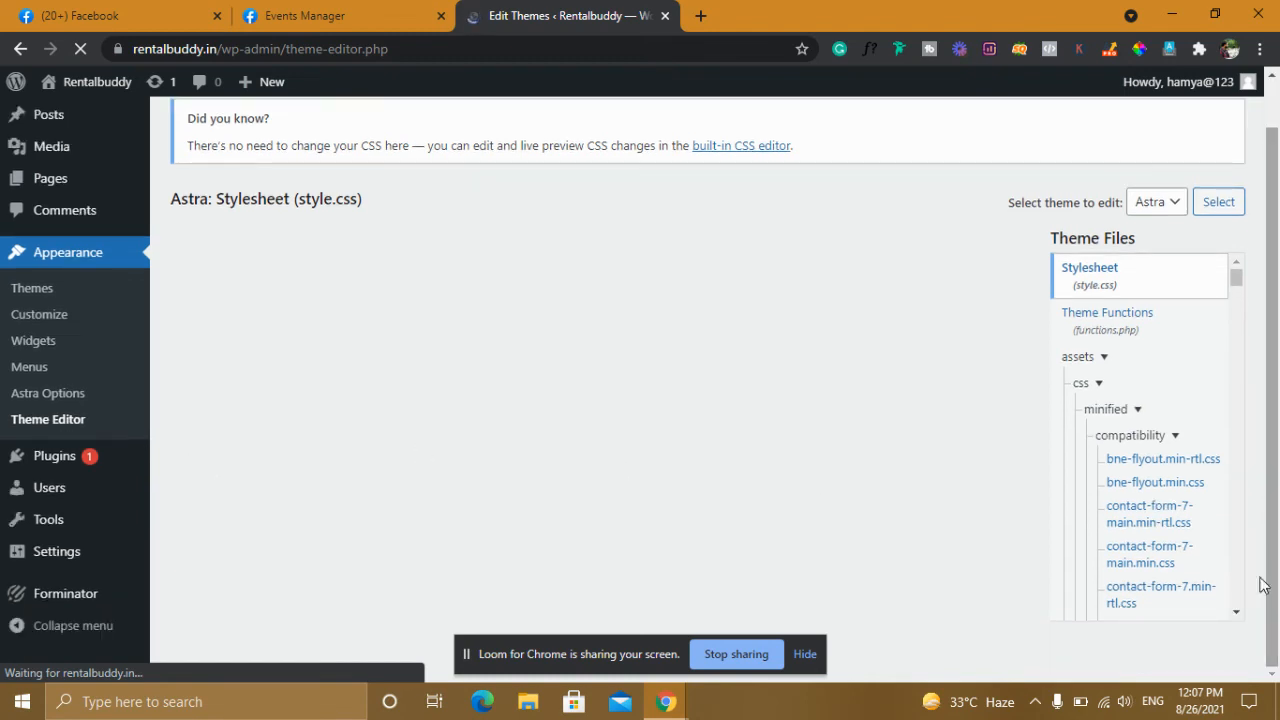
pyautogui.scroll(-3, 1243, 608)
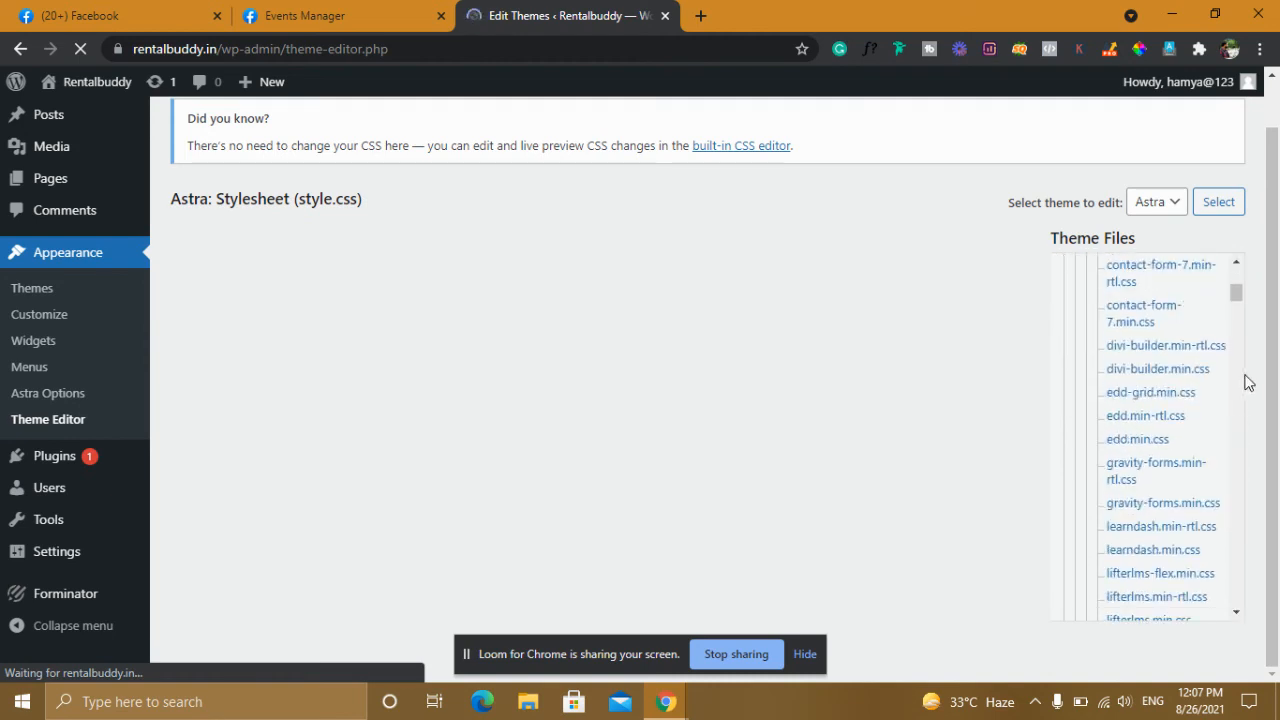
pyautogui.moveTo(1237, 290)
pyautogui.mouseDown()
pyautogui.moveTo(1240, 330)
pyautogui.moveTo(1239, 272)
pyautogui.moveTo(1237, 305)
pyautogui.mouseUp()
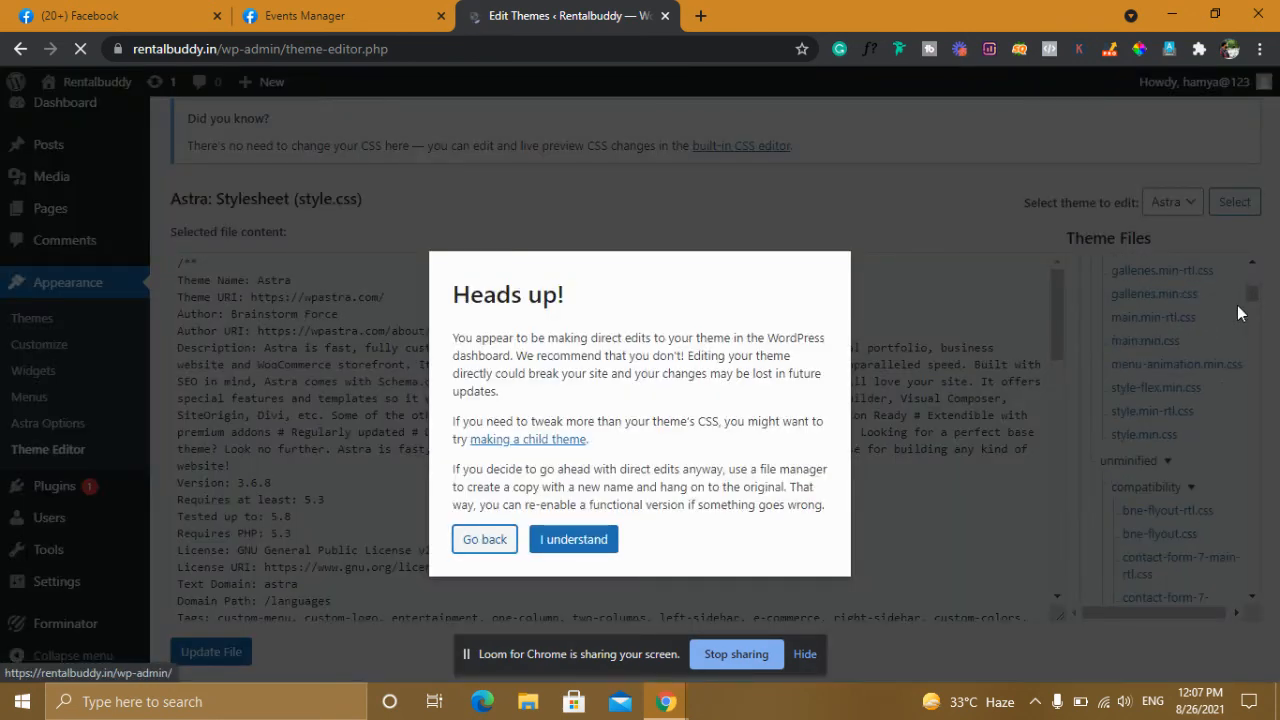
pyautogui.click(598, 549)
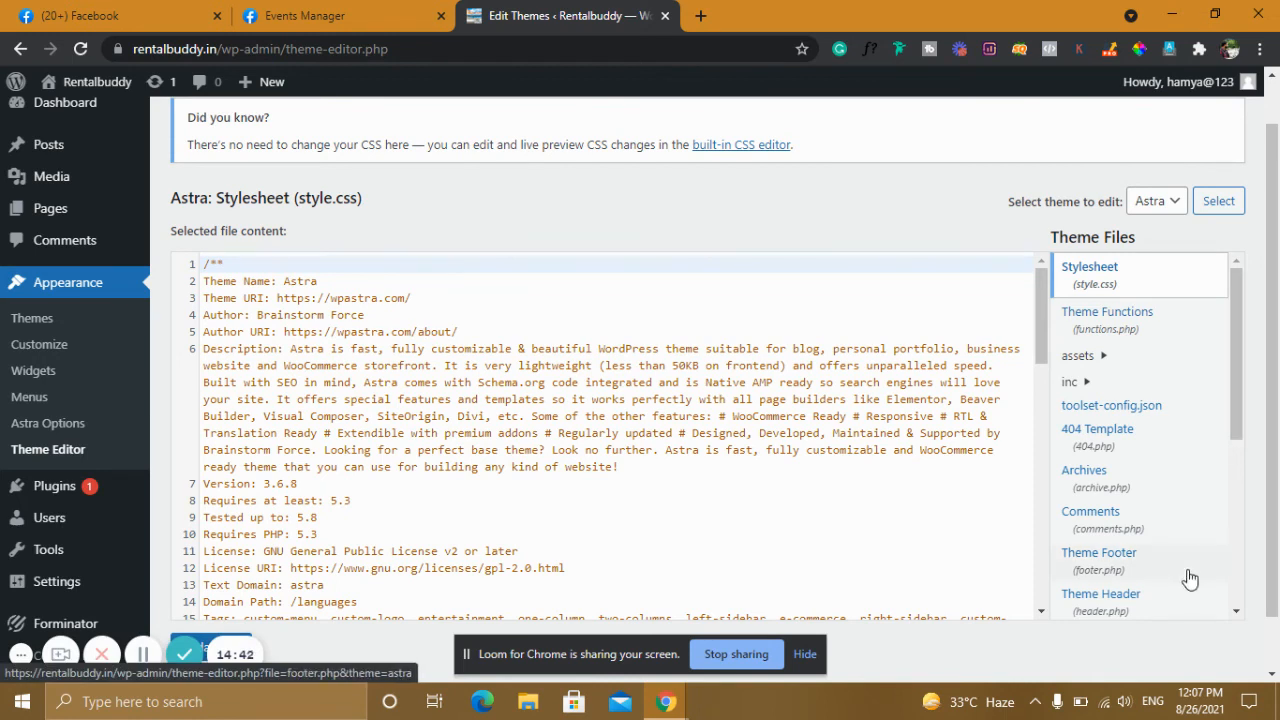
pyautogui.click(1120, 601)
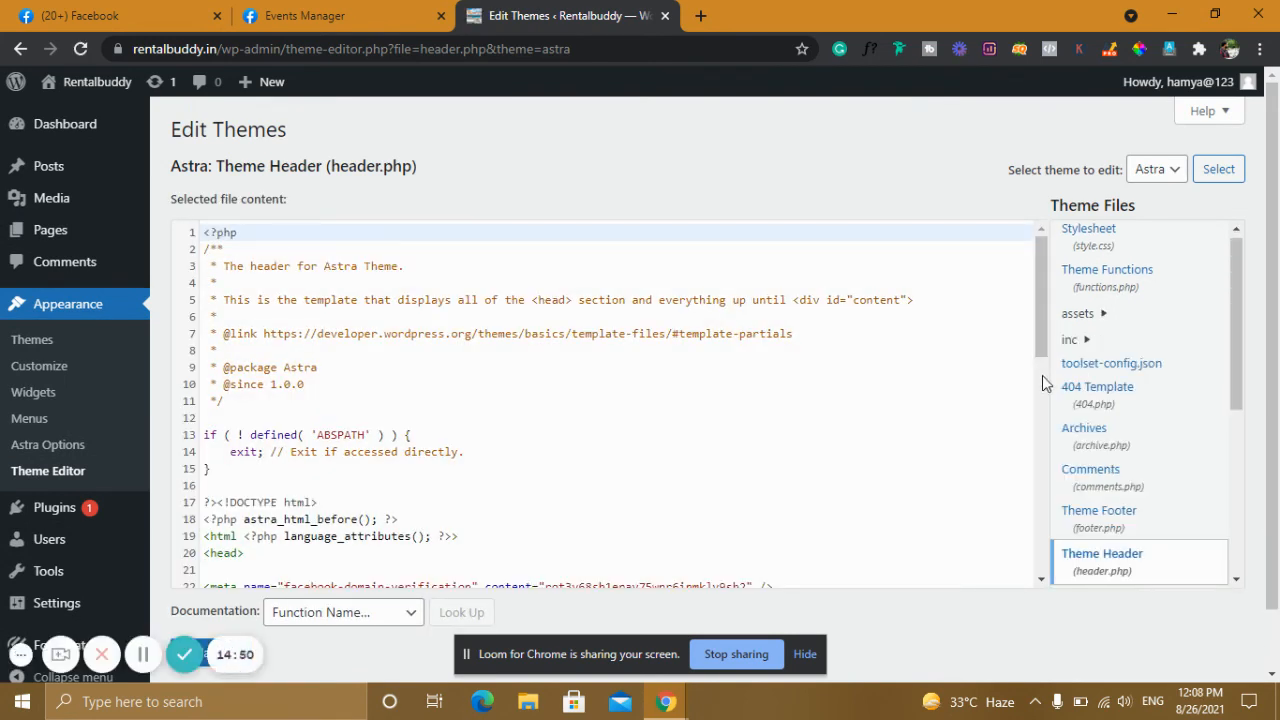
# Step: Paste the Facebook Pixel code right after <head> and update the file
pyautogui.moveTo(1040, 343); pyautogui.dragTo(1040, 387)
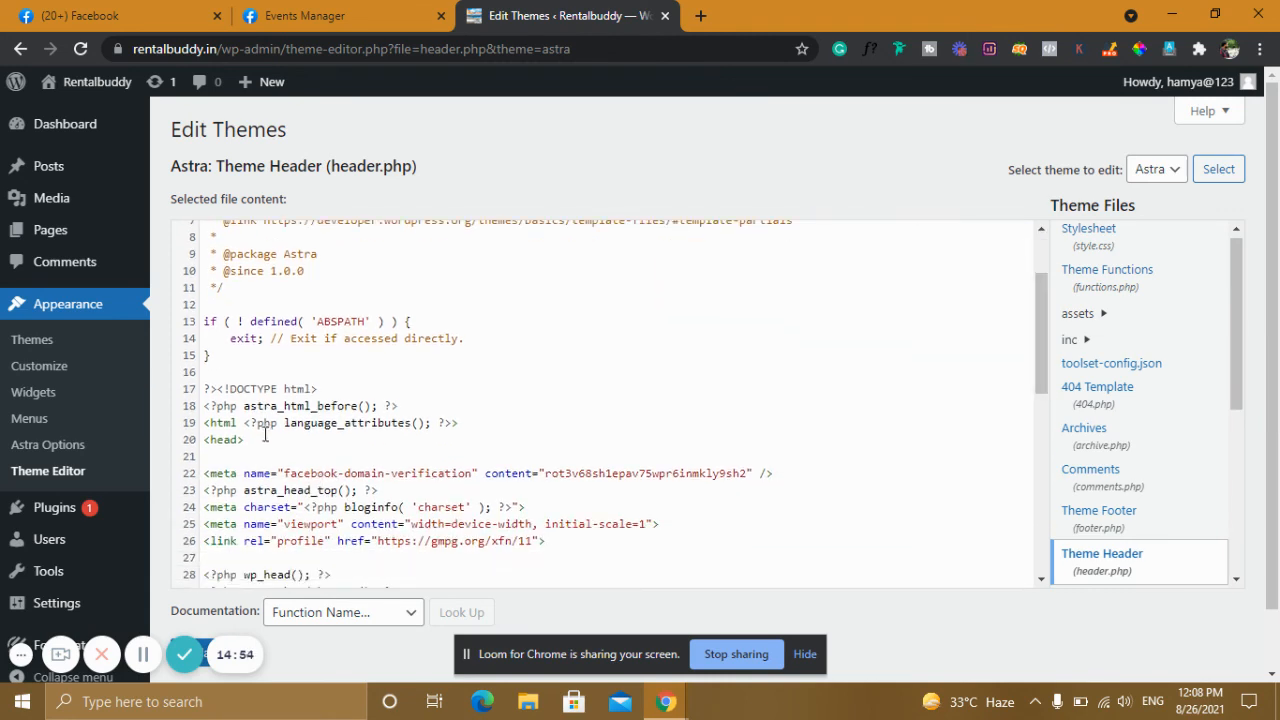
pyautogui.click(265, 443)
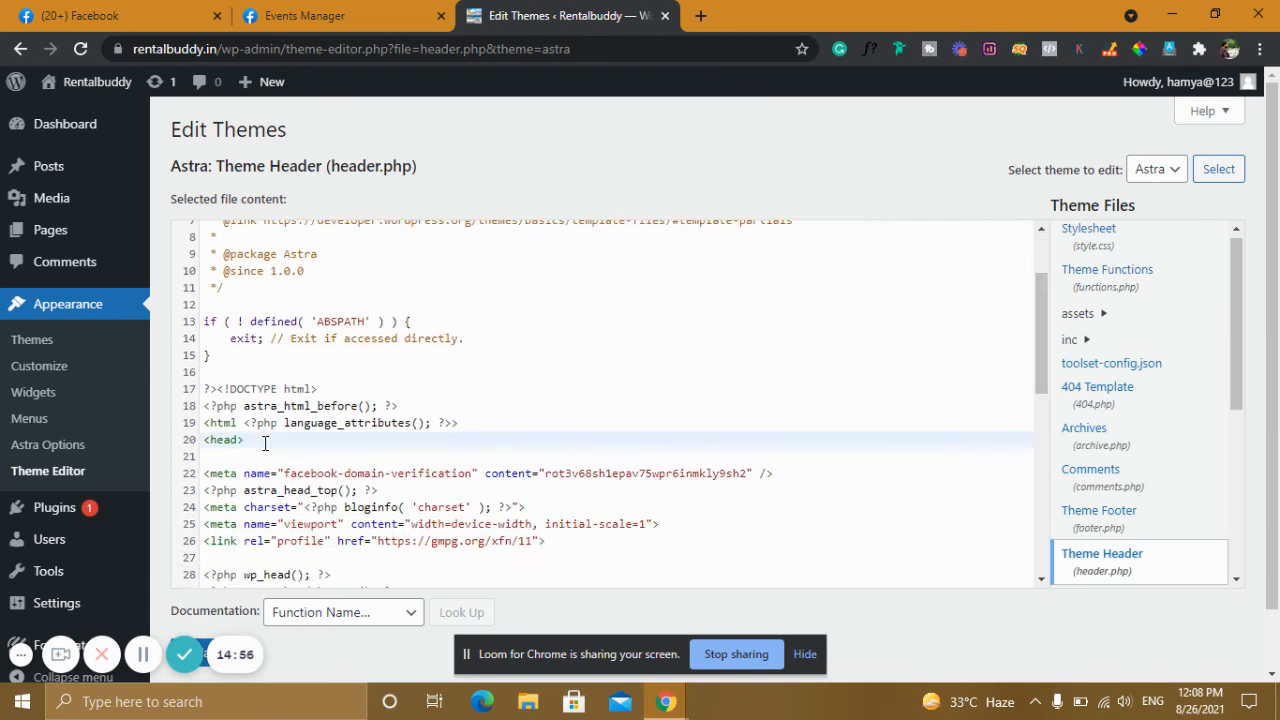
pyautogui.press('Down')
pyautogui.hotkey('ctrl', 'v')
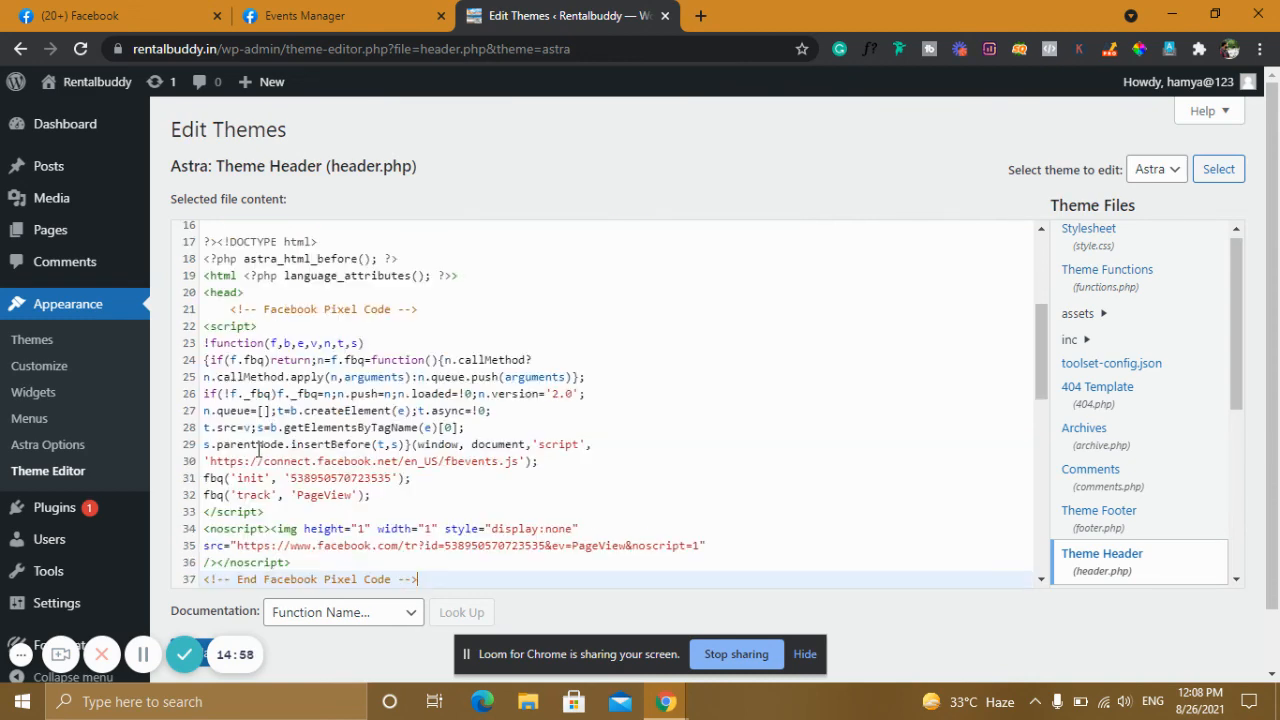
pyautogui.scroll(-1, 672, 582)
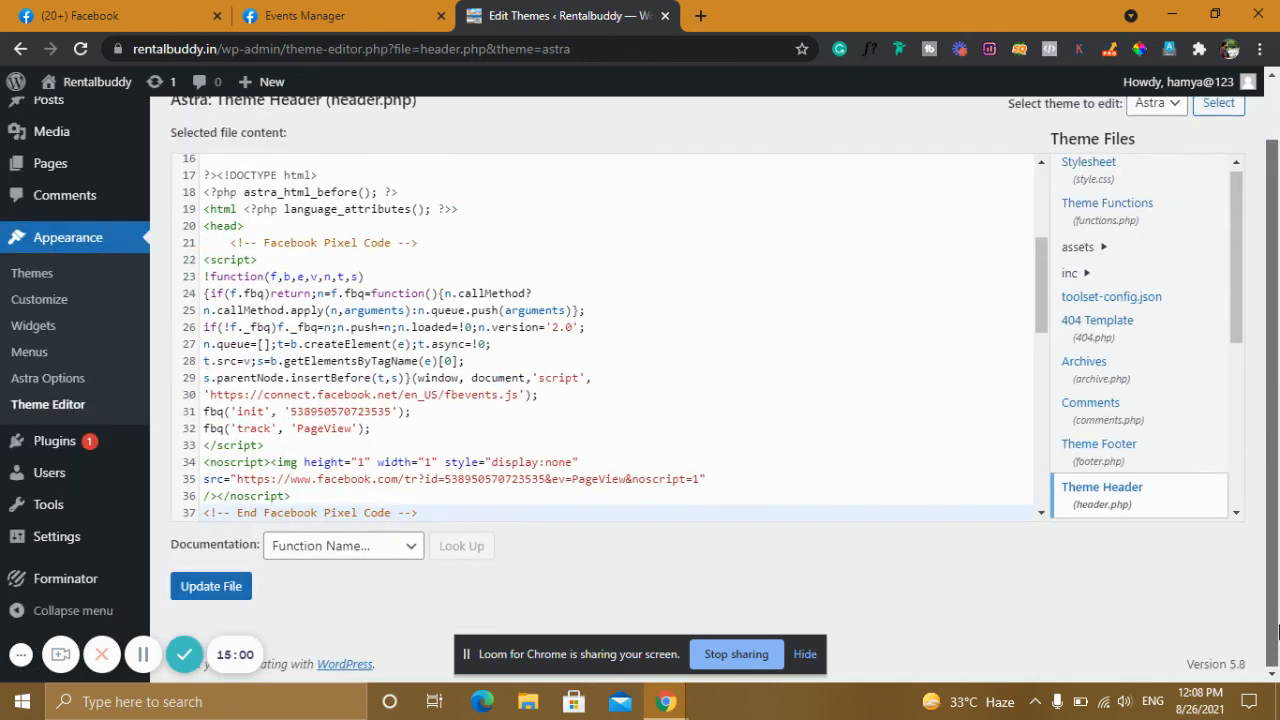
pyautogui.click(212, 587)
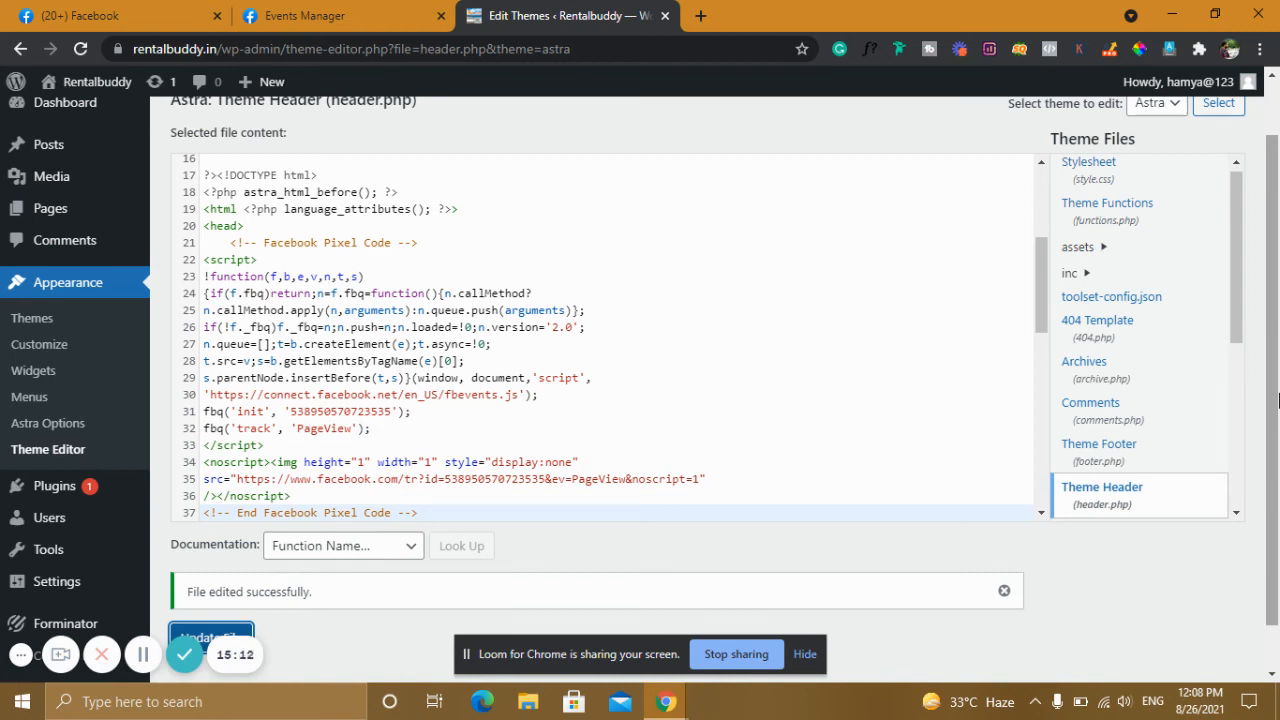
pyautogui.scroll(1, 1277, 400)
# Step: Search Add New plugins for 'pixelyoursite', then install and activate PixelYourSite
pyautogui.moveTo(85, 555)
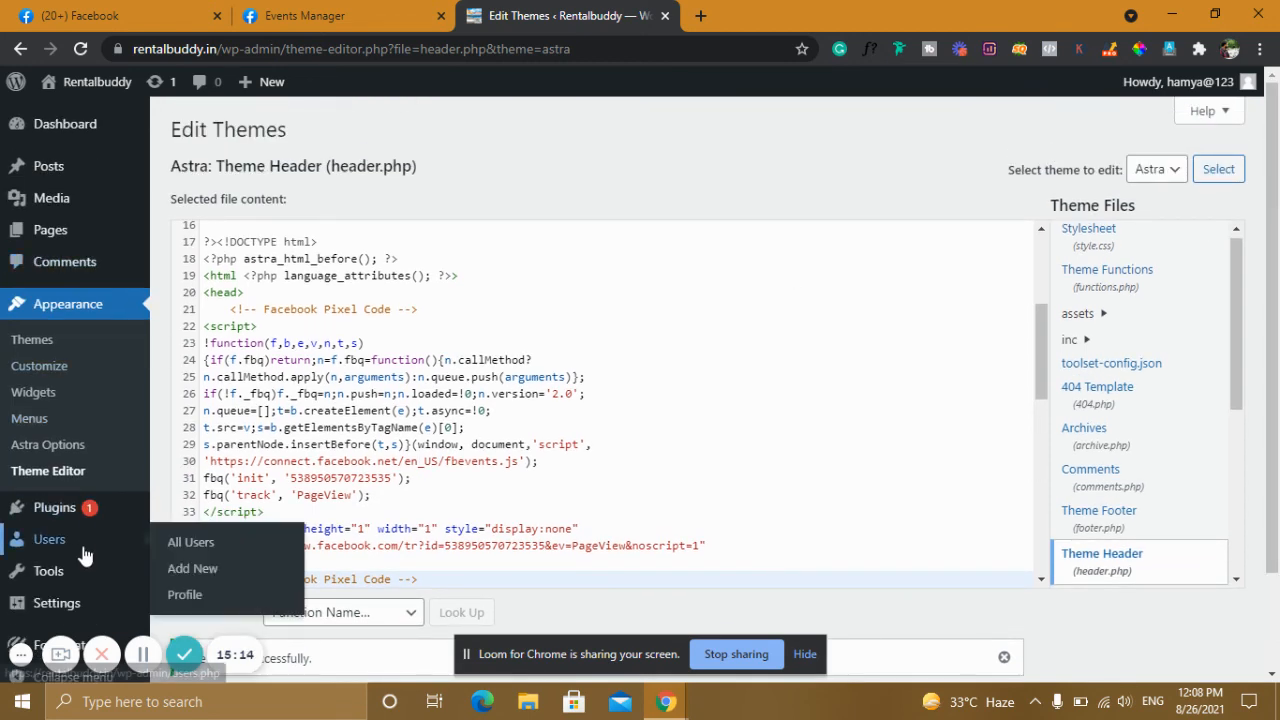
pyautogui.moveTo(98, 522)
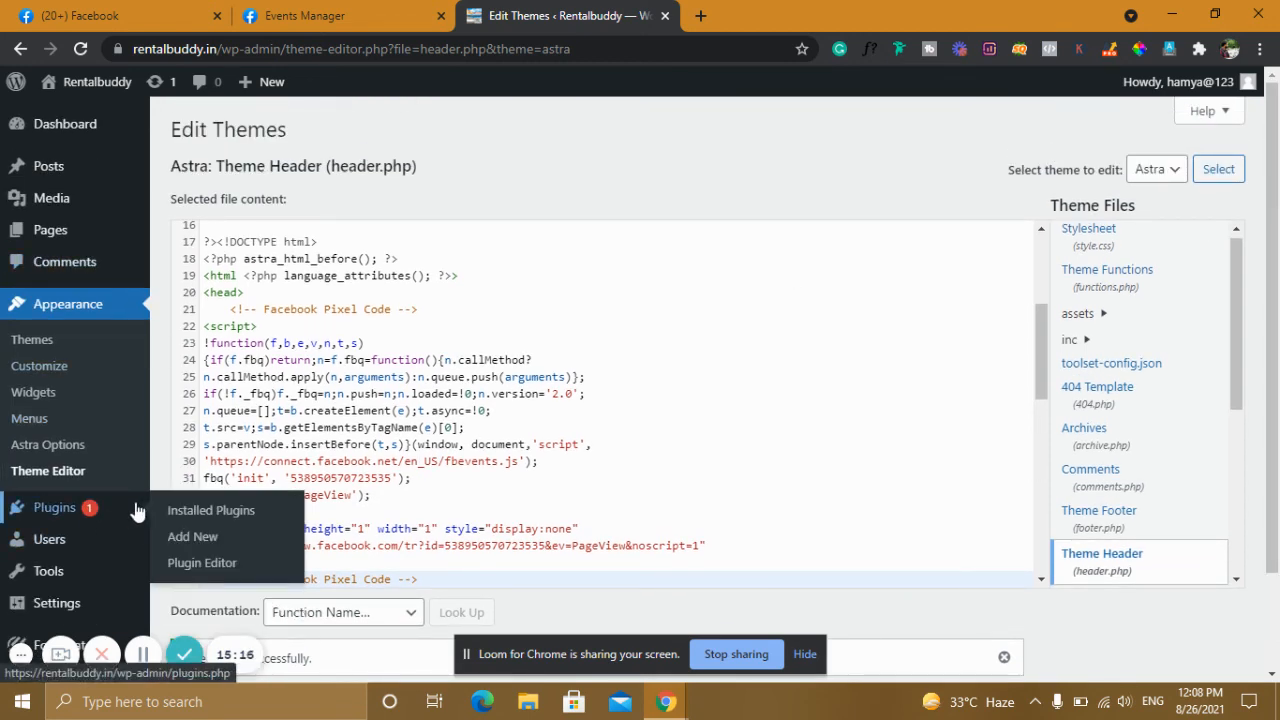
pyautogui.click(205, 540)
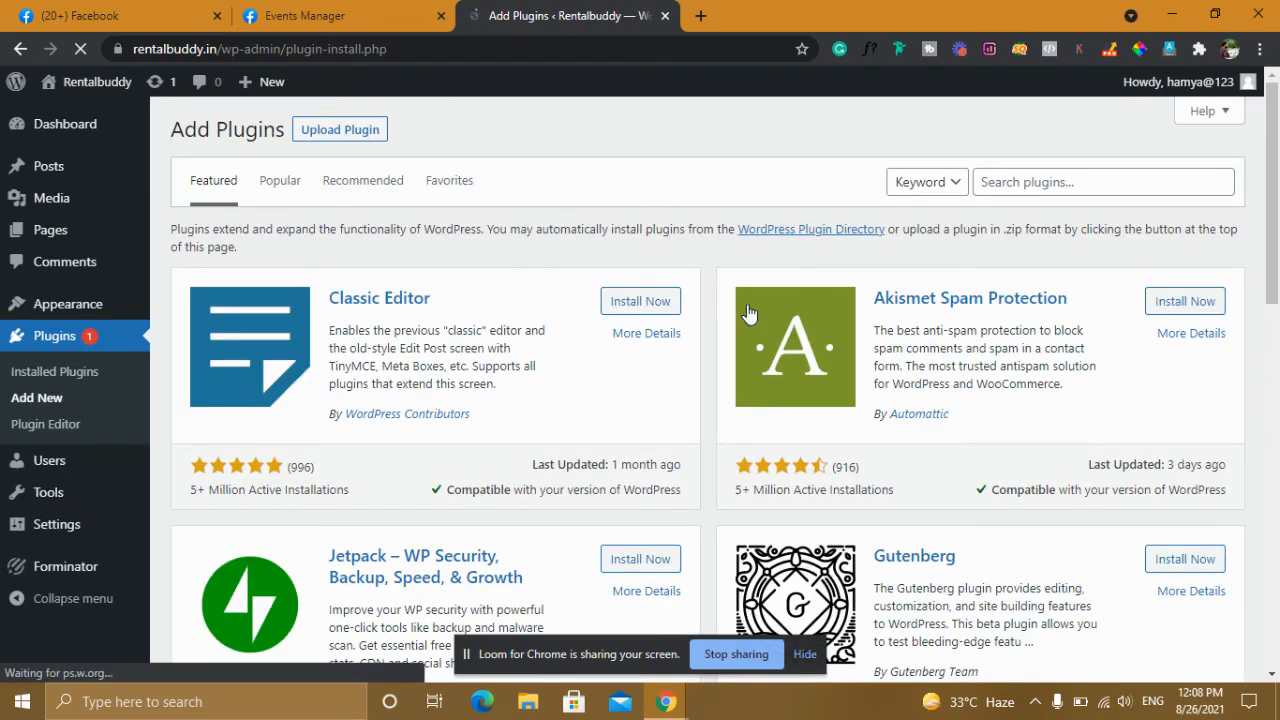
pyautogui.click(1189, 180)
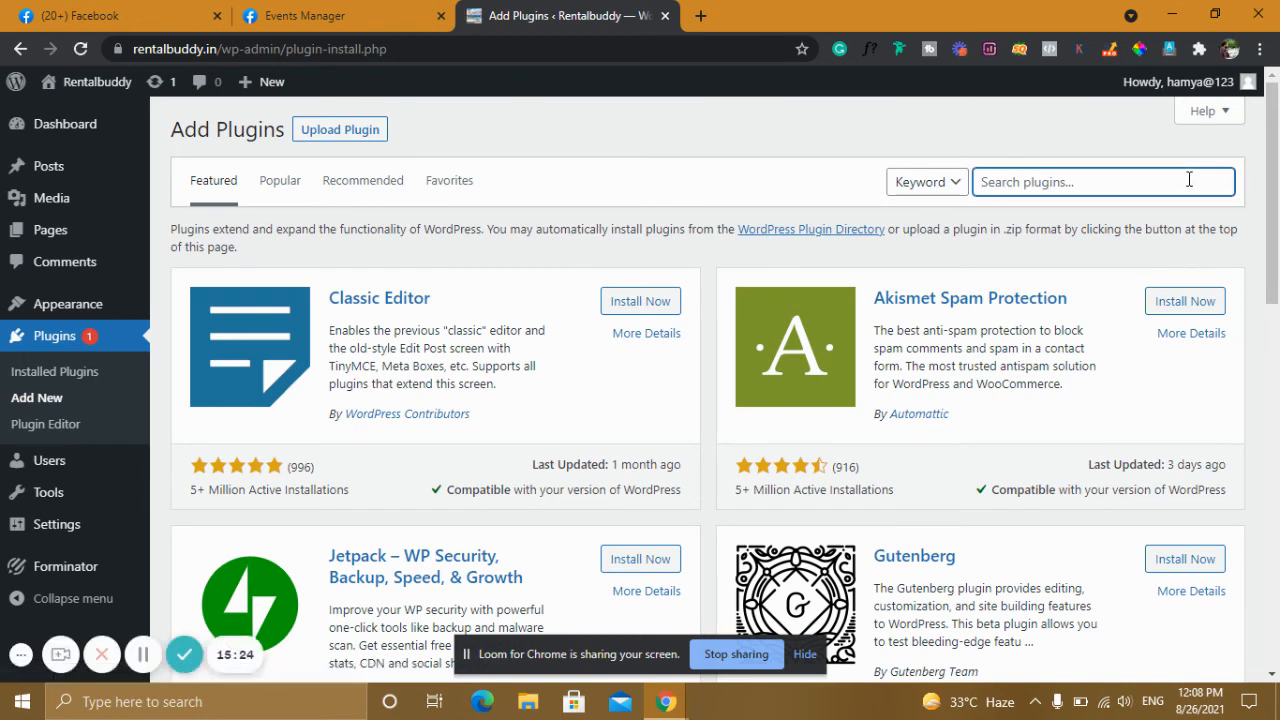
pyautogui.write('pixel')
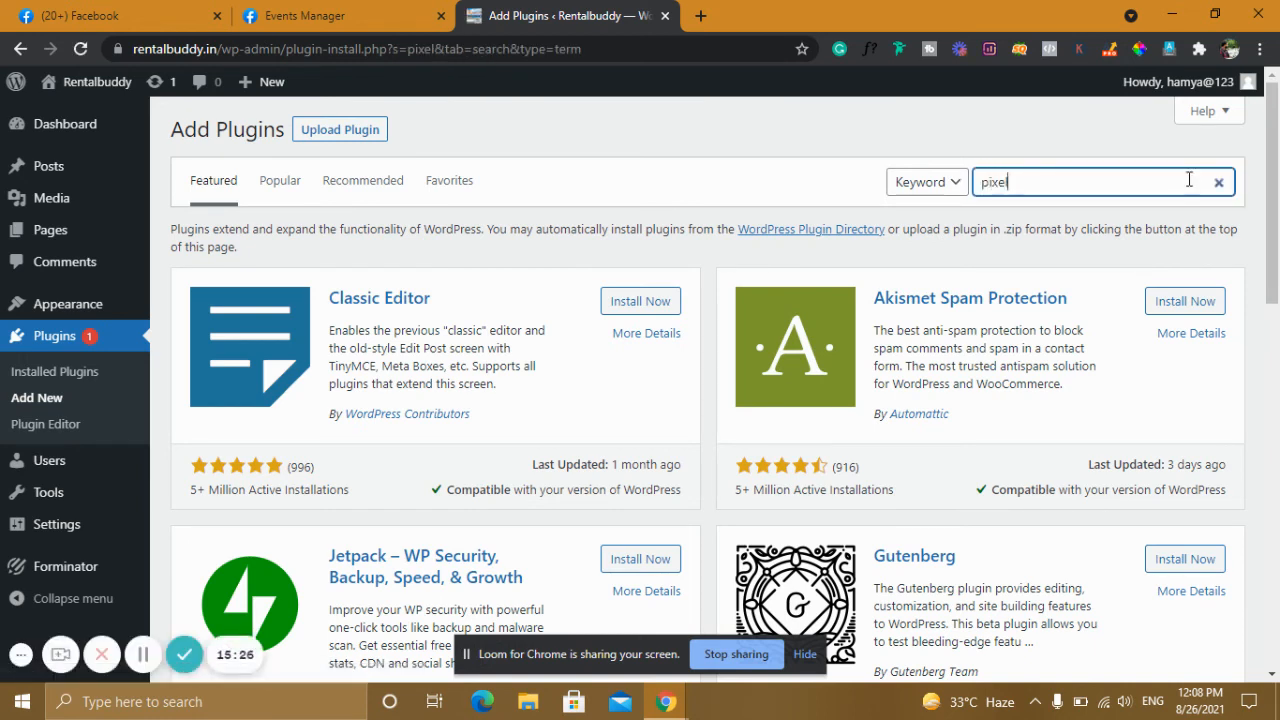
pyautogui.write('yo')
pyautogui.press('BackSpace')
pyautogui.press('BackSpace')
pyautogui.write('yoursite')
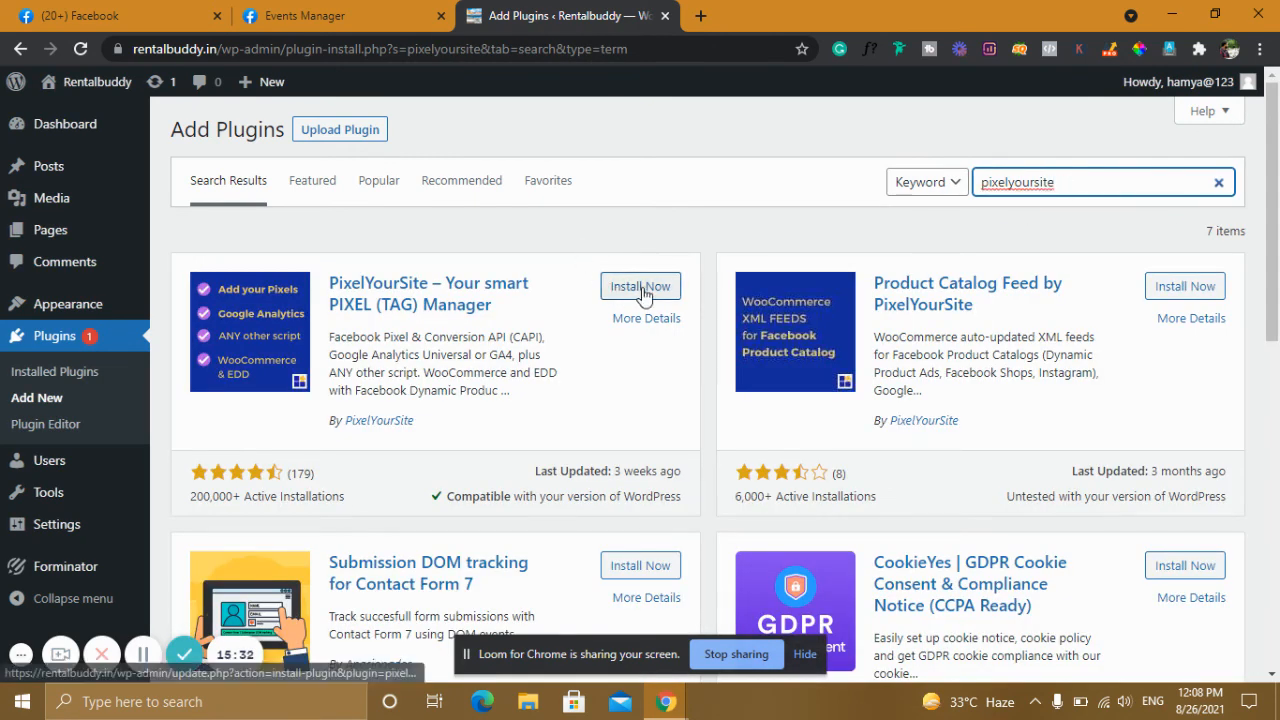
pyautogui.click(641, 288)
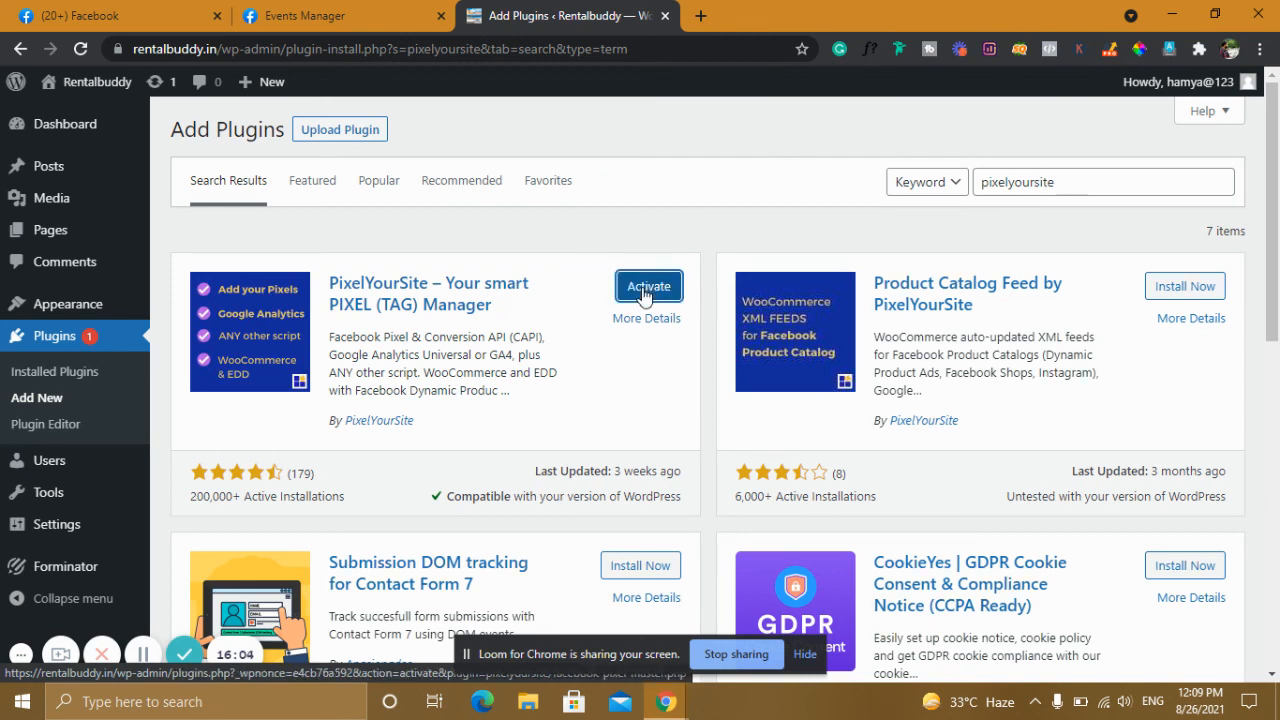
pyautogui.click(644, 294)
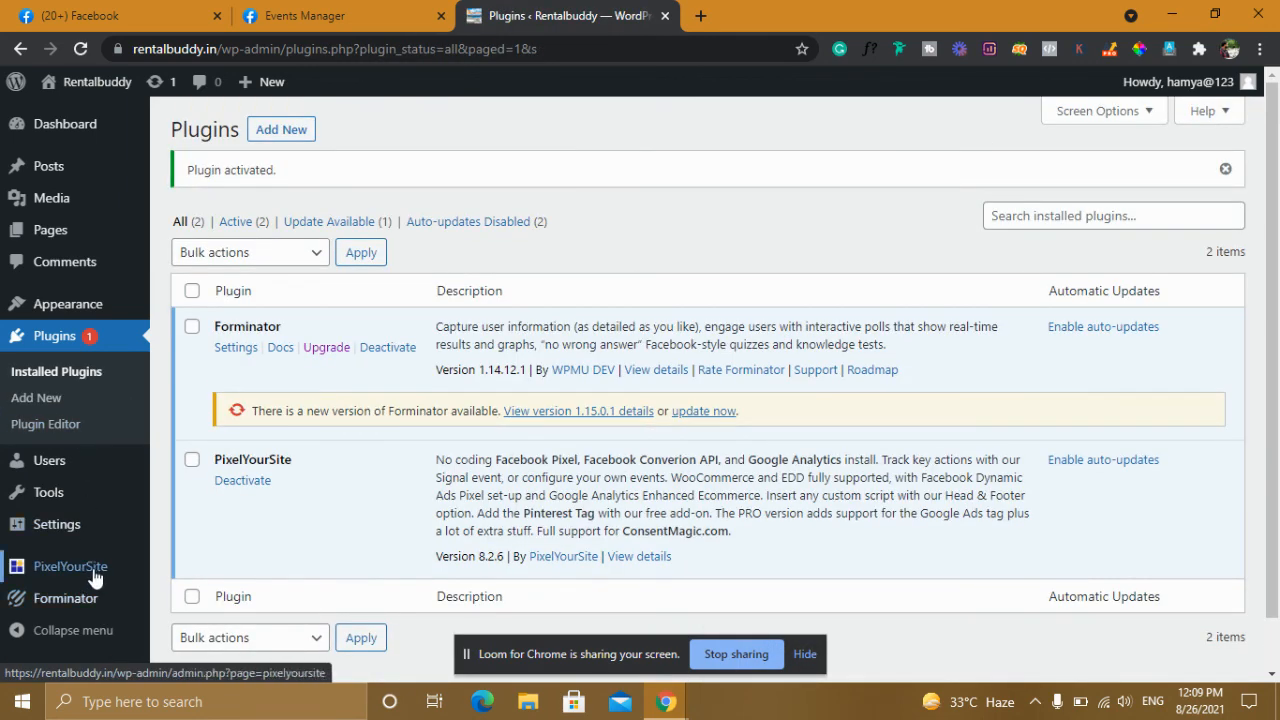
# Step: Erase the old Facebook Pixel ID in PixelYourSite's Facebook pixel settings
pyautogui.moveTo(95, 578)
pyautogui.click(188, 569)
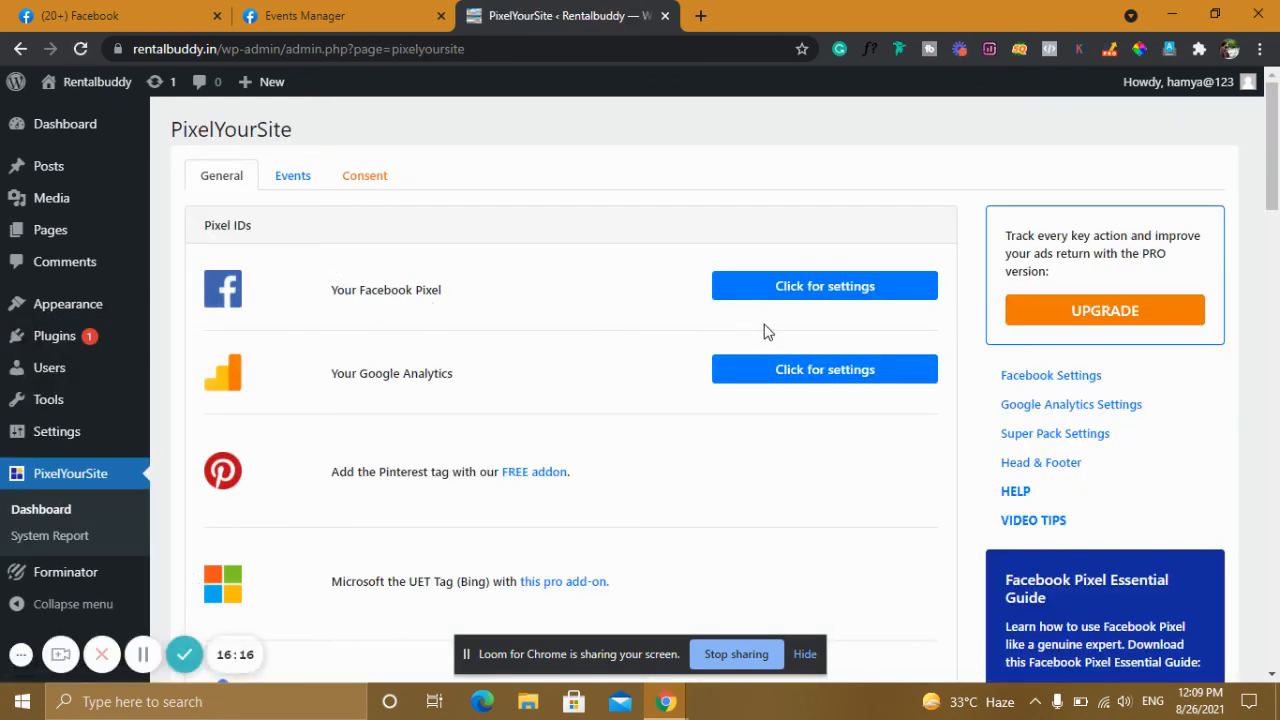
pyautogui.click(813, 296)
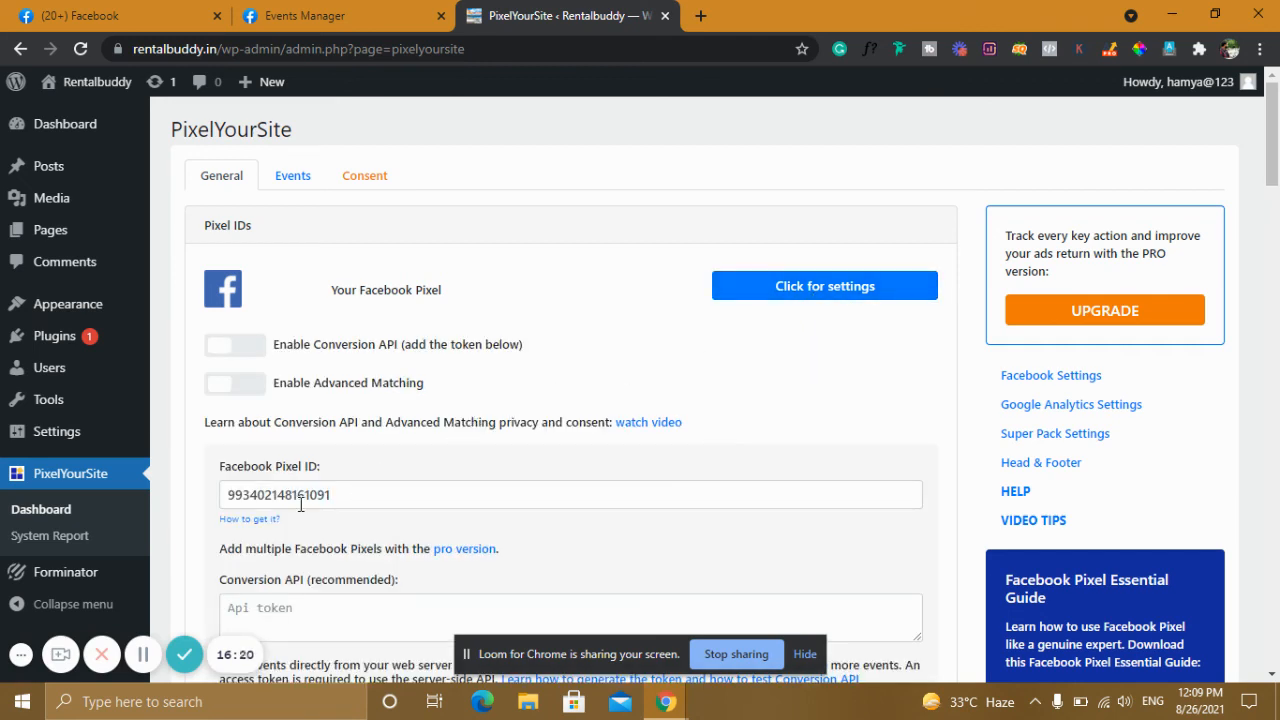
pyautogui.click(337, 505)
pyautogui.press('BackSpace')
pyautogui.press('BackSpace')
pyautogui.press('BackSpace')
pyautogui.press('BackSpace')
pyautogui.press('BackSpace')
pyautogui.press('BackSpace')
pyautogui.press('BackSpace')
pyautogui.press('BackSpace')
pyautogui.press('BackSpace')
pyautogui.press('BackSpace')
pyautogui.press('BackSpace')
pyautogui.press('BackSpace')
pyautogui.press('BackSpace')
pyautogui.press('BackSpace')
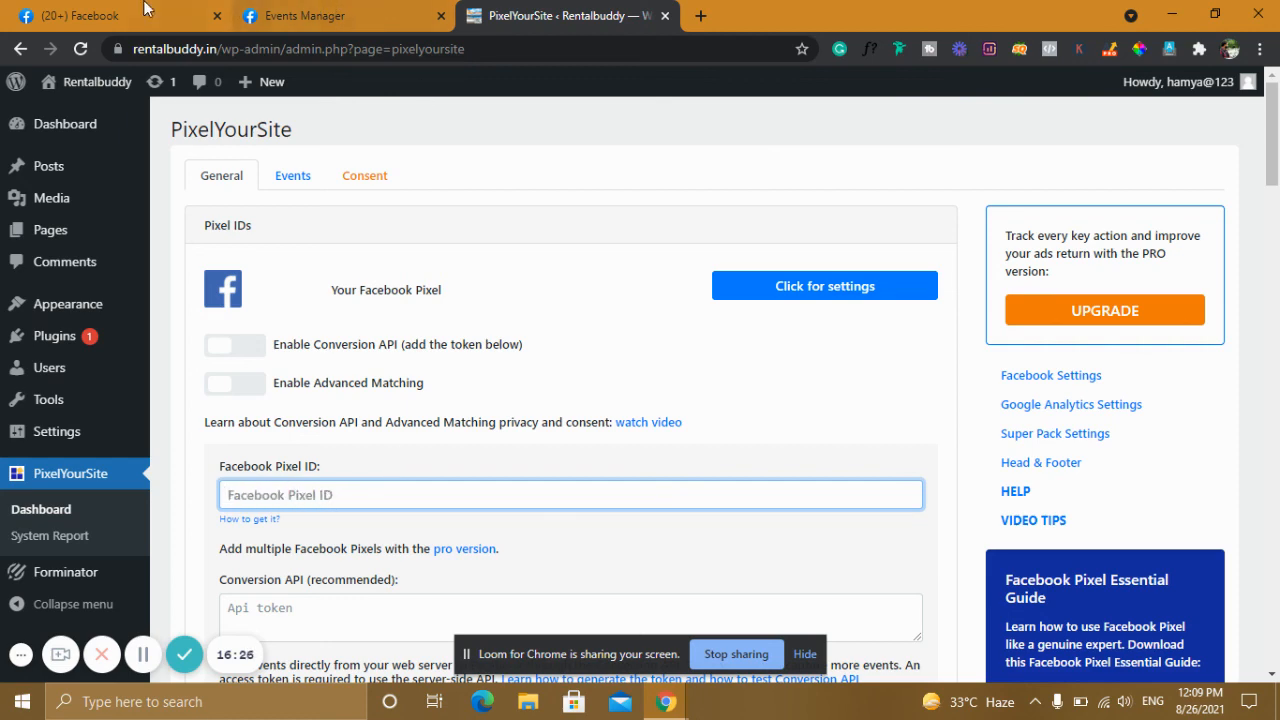
pyautogui.click(331, 8)
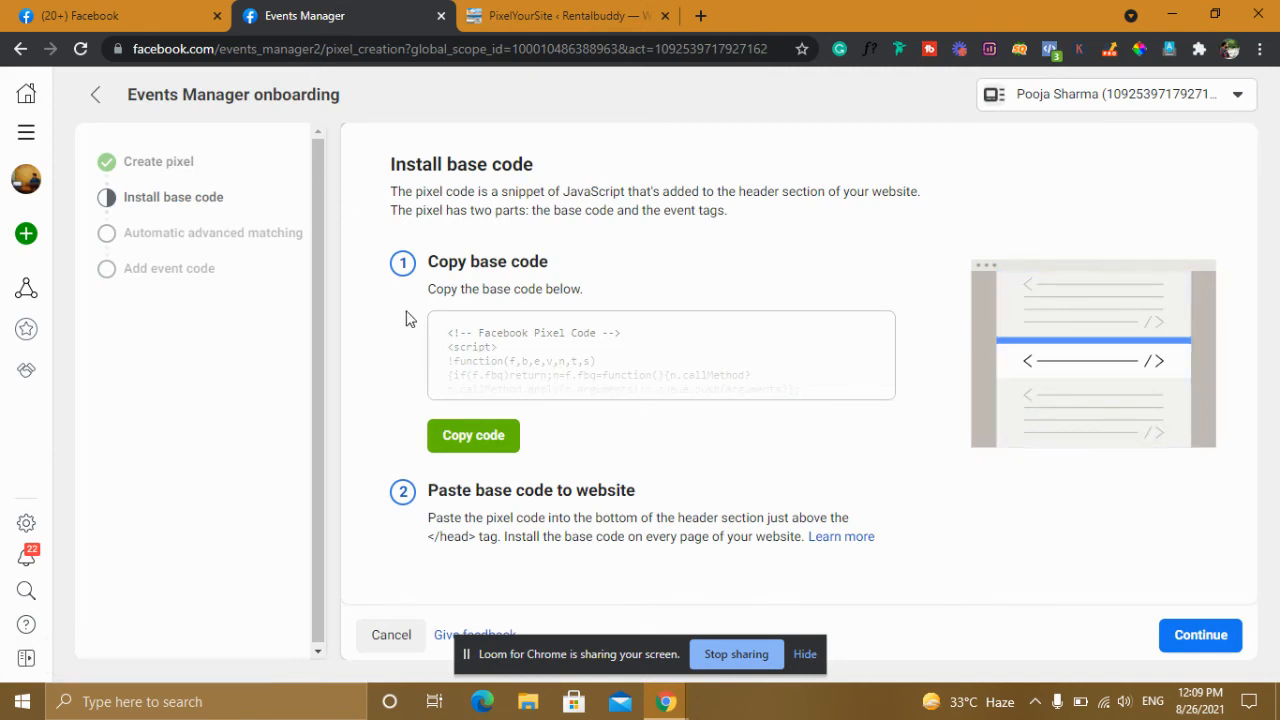
# Step: Finish the base code step, open the pixel Overview, and copy the pixel ID
pyautogui.click(1195, 635)
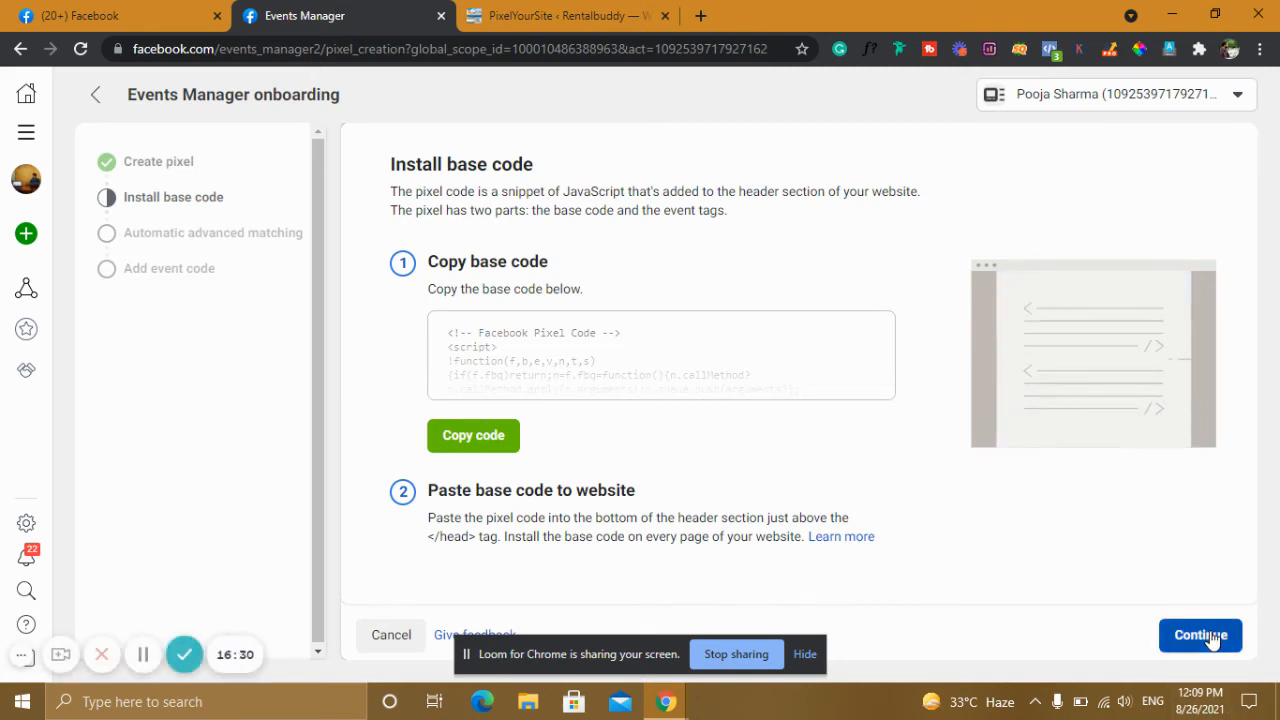
pyautogui.click(1213, 637)
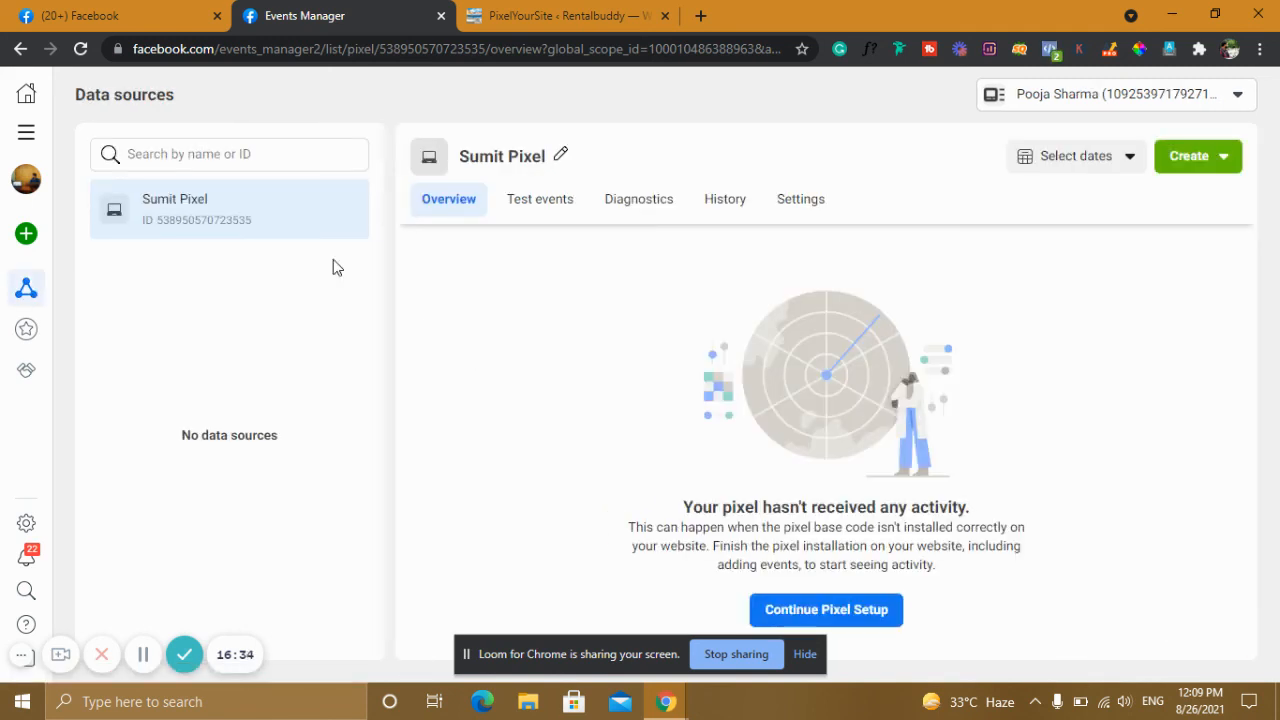
pyautogui.moveTo(157, 220); pyautogui.dragTo(250, 229)
pyautogui.hotkey('ctrl', 'c')
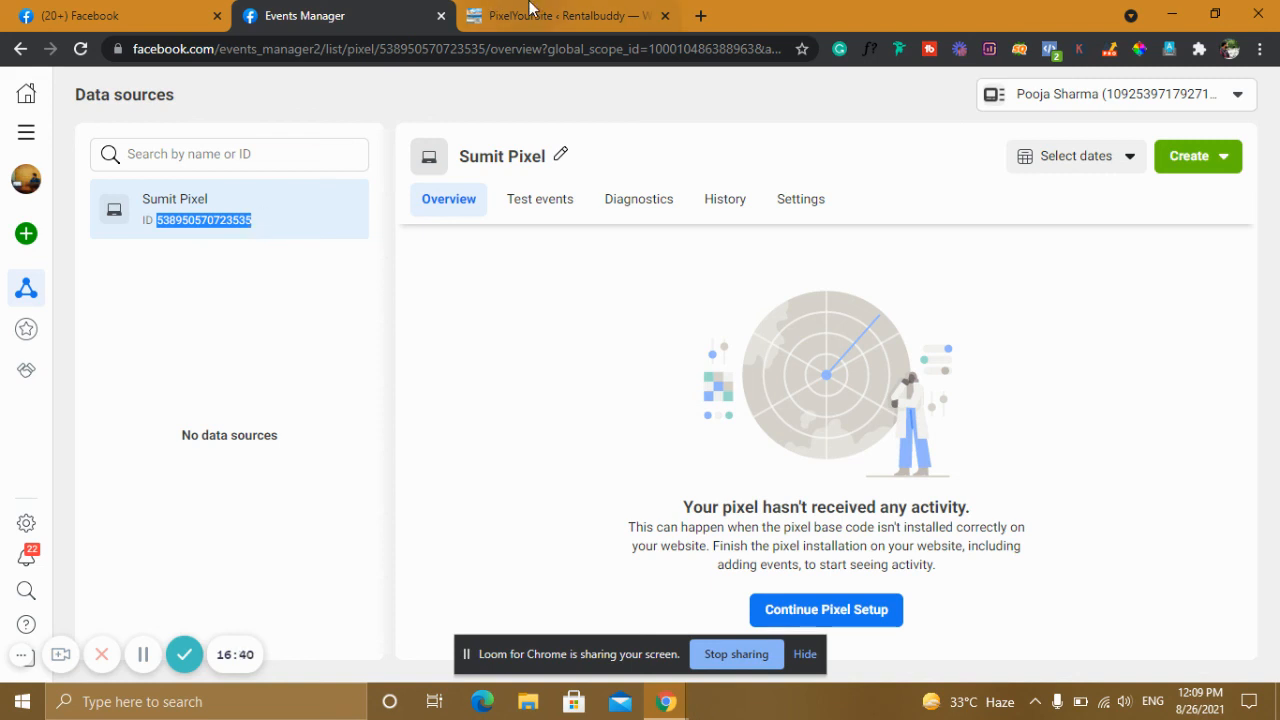
pyautogui.click(533, 14)
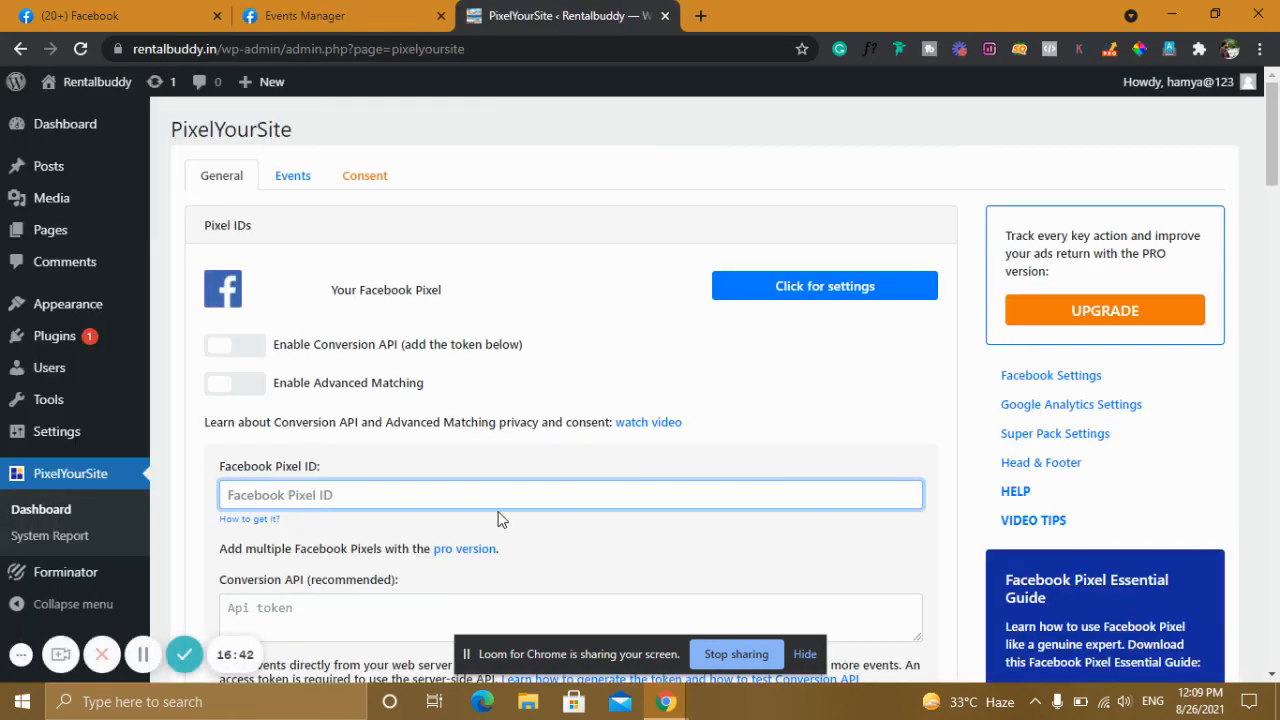
# Step: Paste the pixel ID into PixelYourSite's Facebook Pixel ID field and save settings
pyautogui.hotkey('ctrl', 'v')
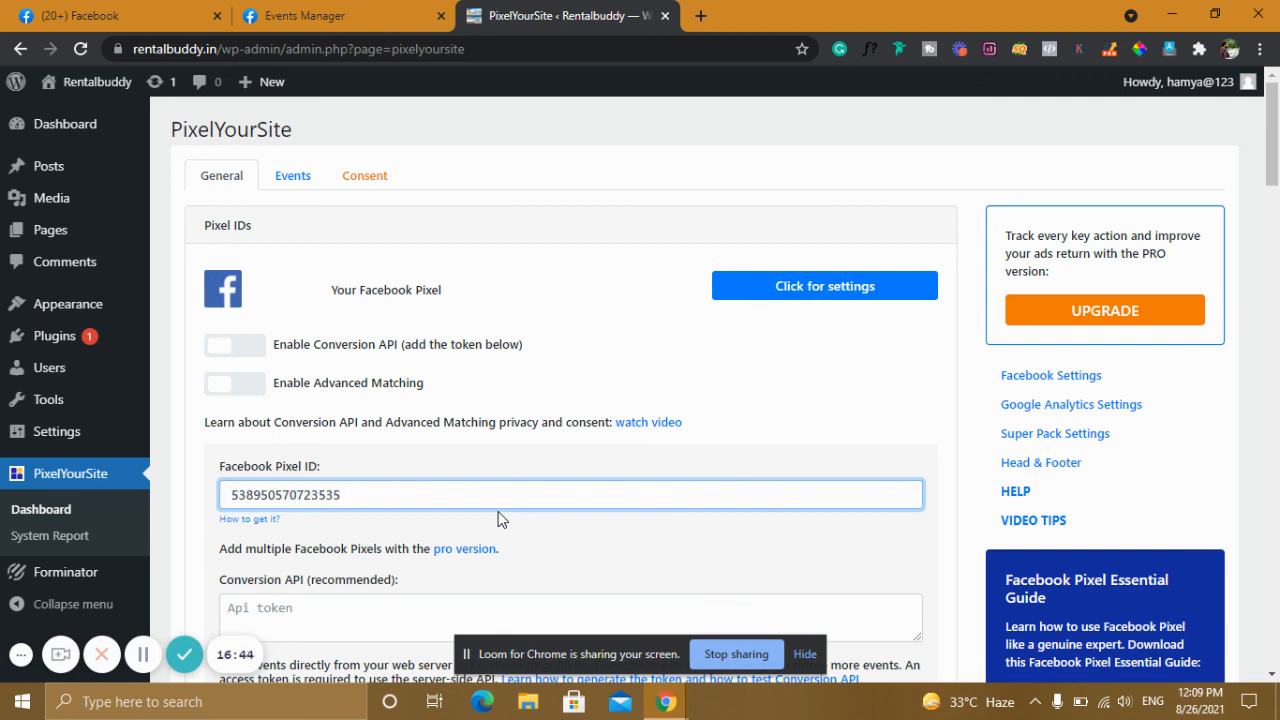
pyautogui.click(1277, 556)
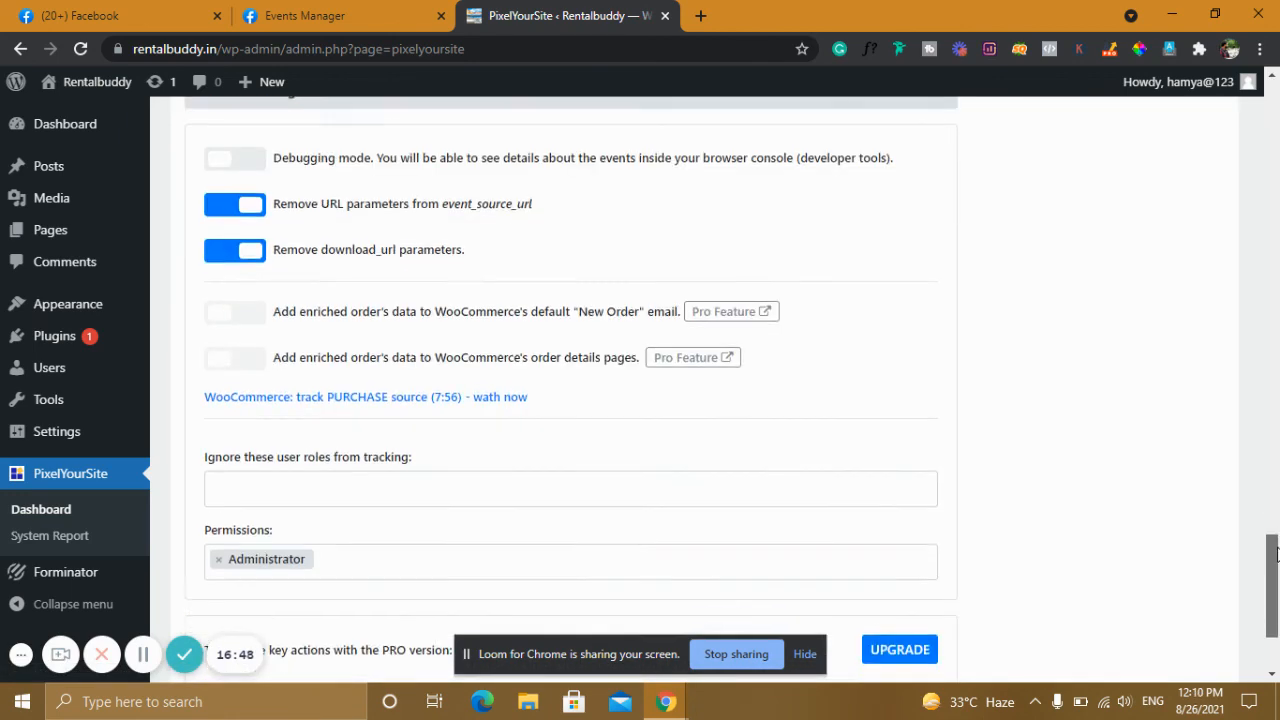
pyautogui.scroll(-2, 1277, 548)
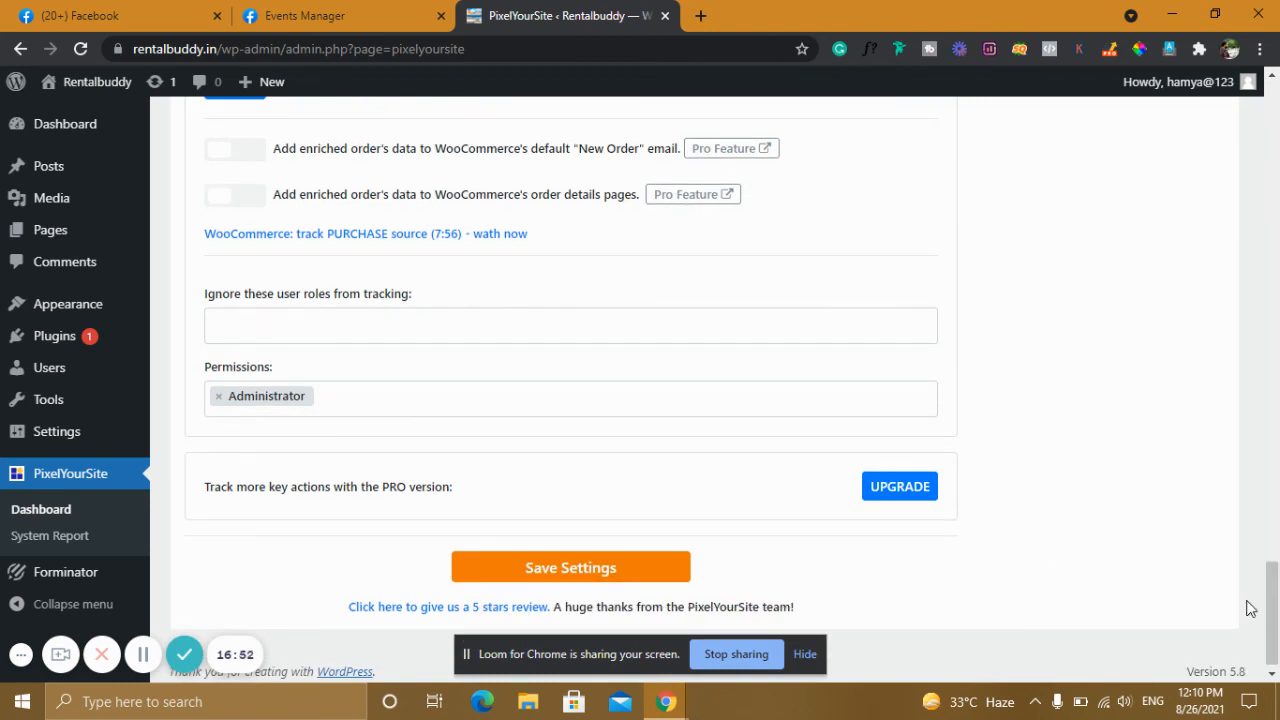
pyautogui.click(589, 570)
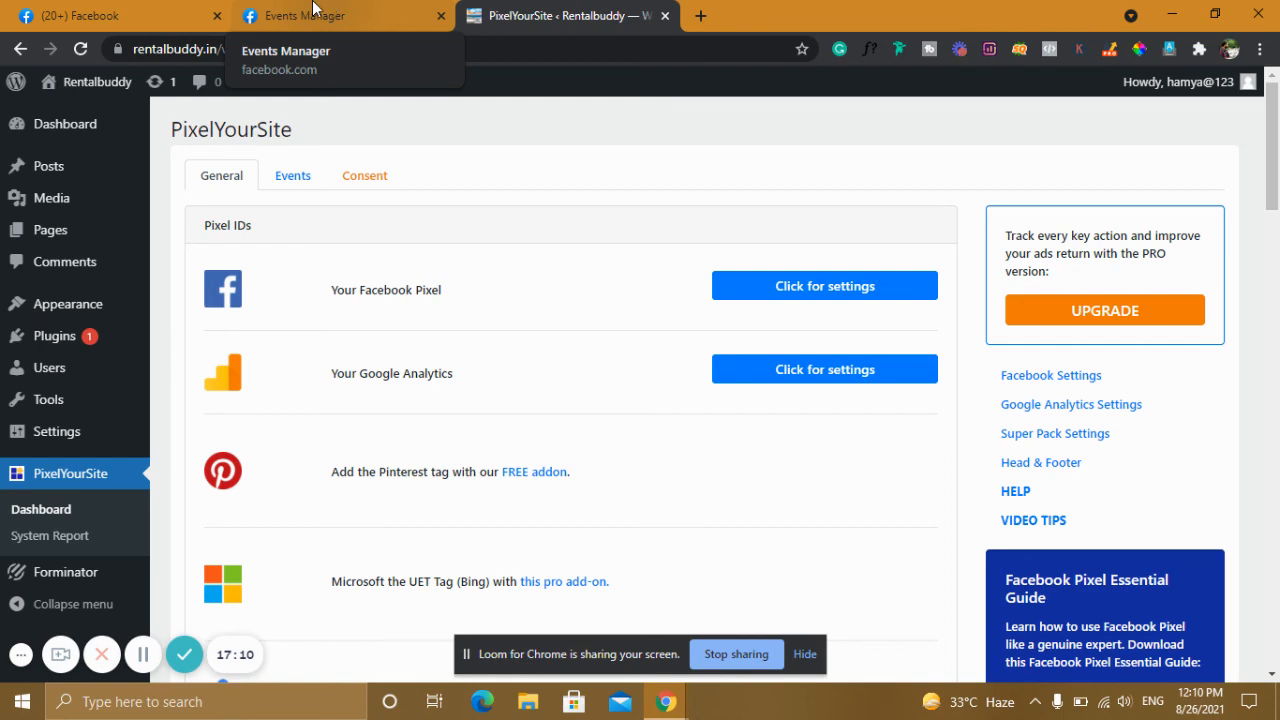
# Step: Switch from WordPress back to the Events Manager pixel overview, still showing no activity, and deselect the pixel ID
pyautogui.click(141, 9)
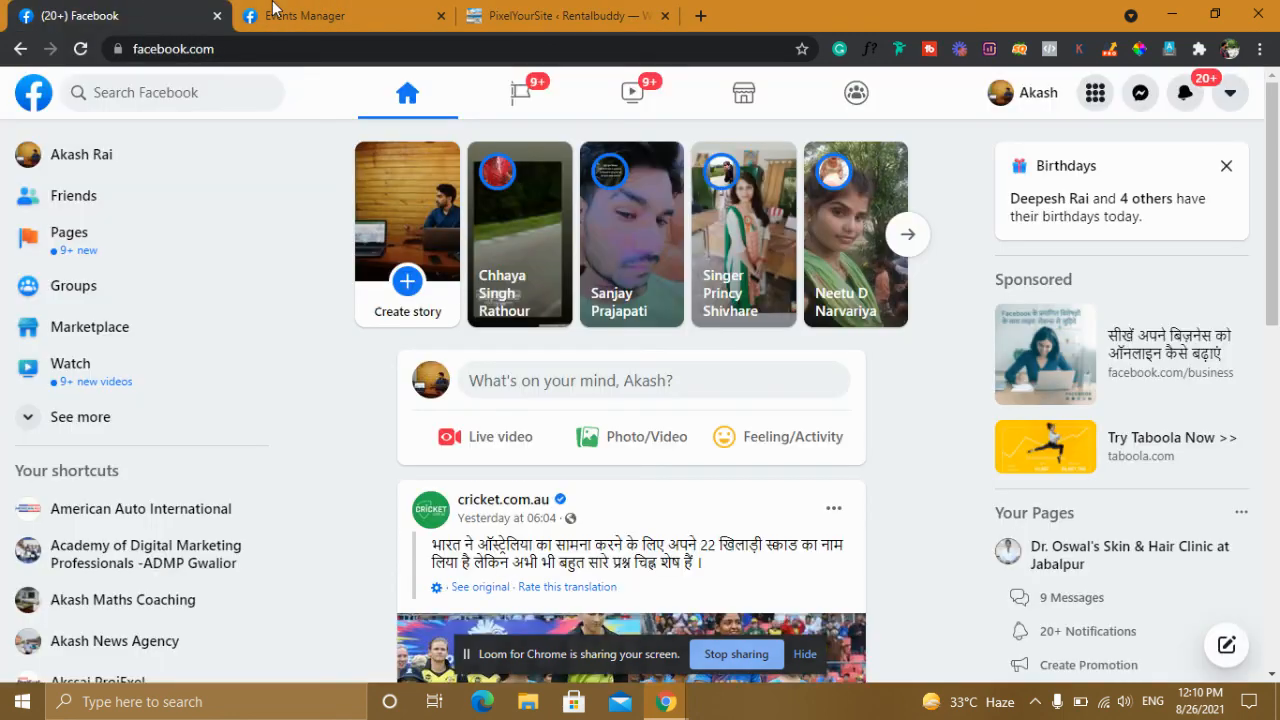
pyautogui.click(368, 9)
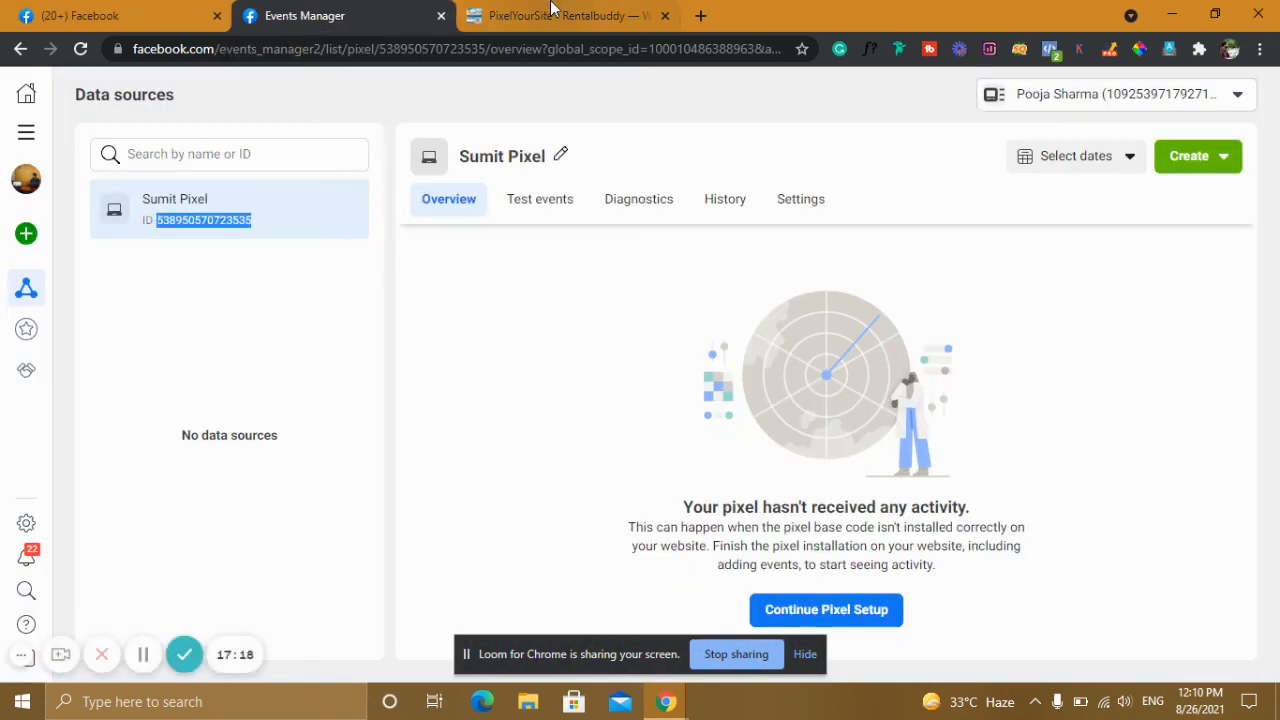
pyautogui.click(463, 287)
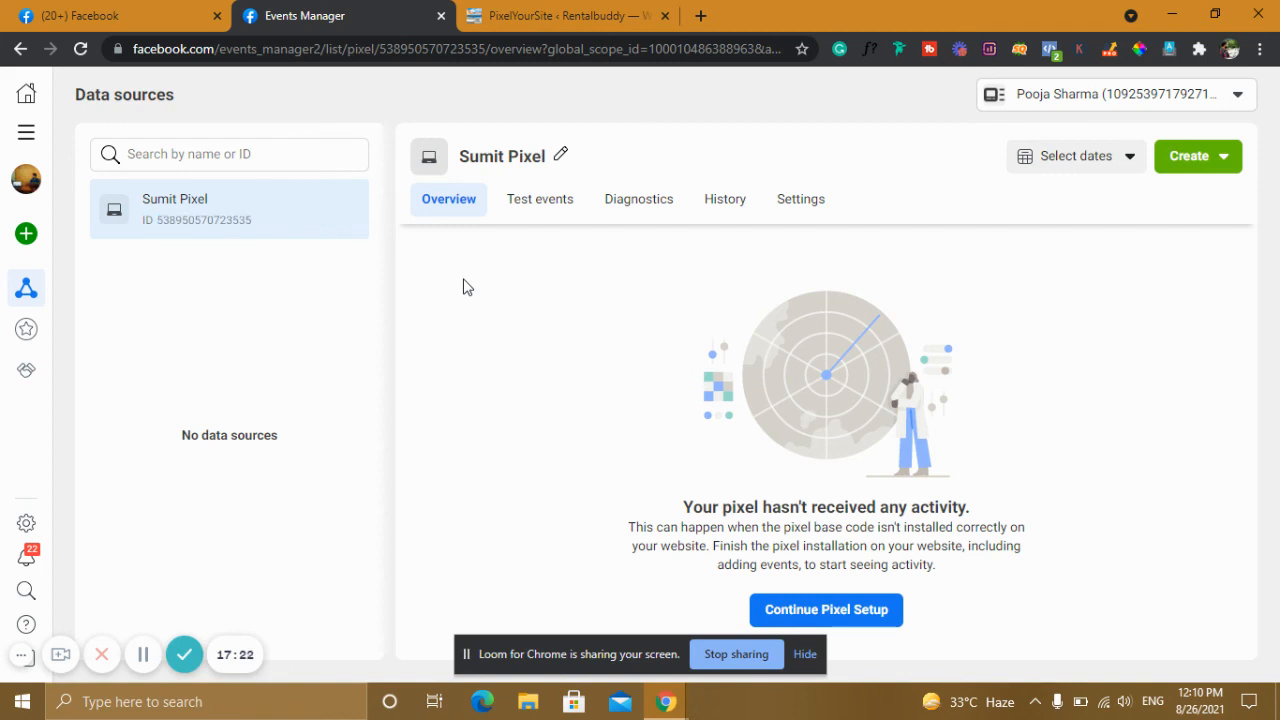